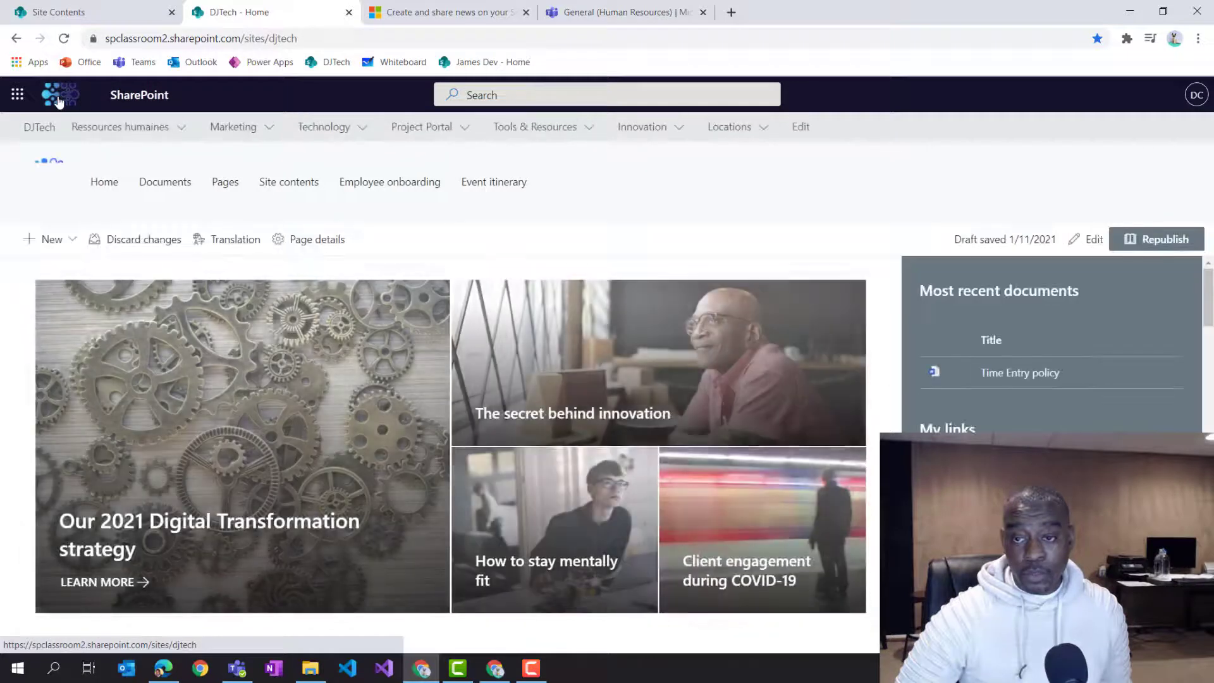
# View the DJTech home page in French and in Portuguese (Brazil) using the site language selector.
pyautogui.scroll(-3, 674, 384)
pyautogui.scroll(-10, 674, 384)
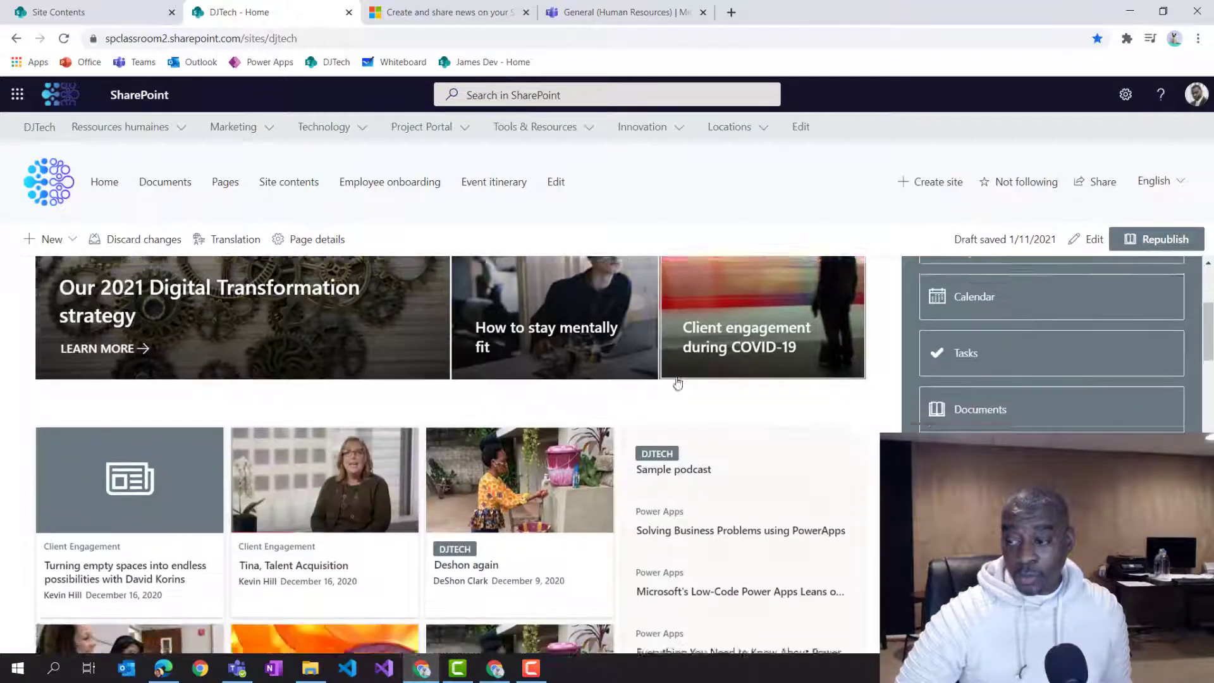
pyautogui.scroll(12, 708, 383)
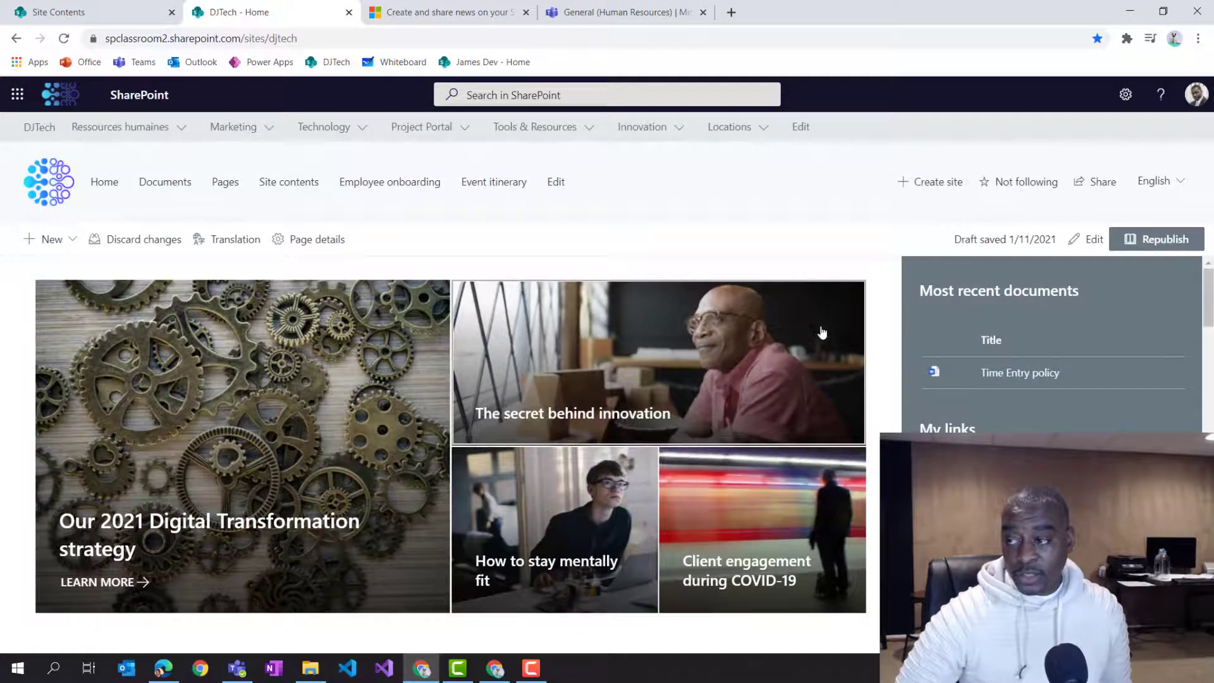
pyautogui.click(1153, 182)
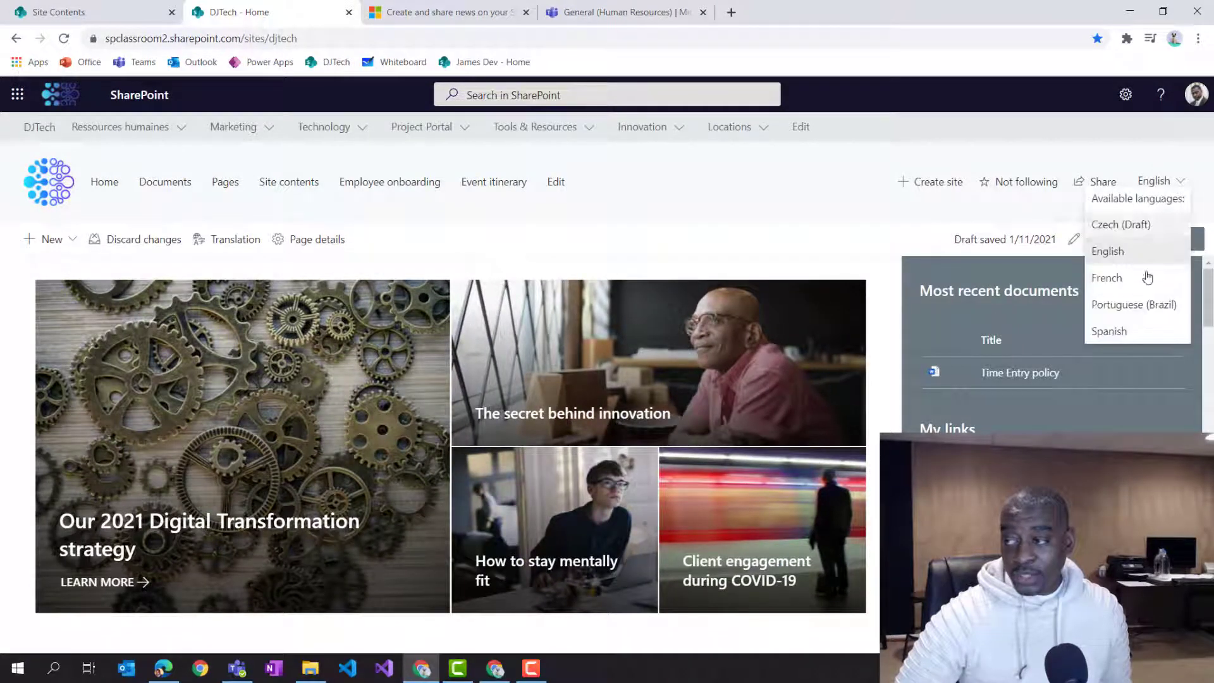
pyautogui.click(1119, 275)
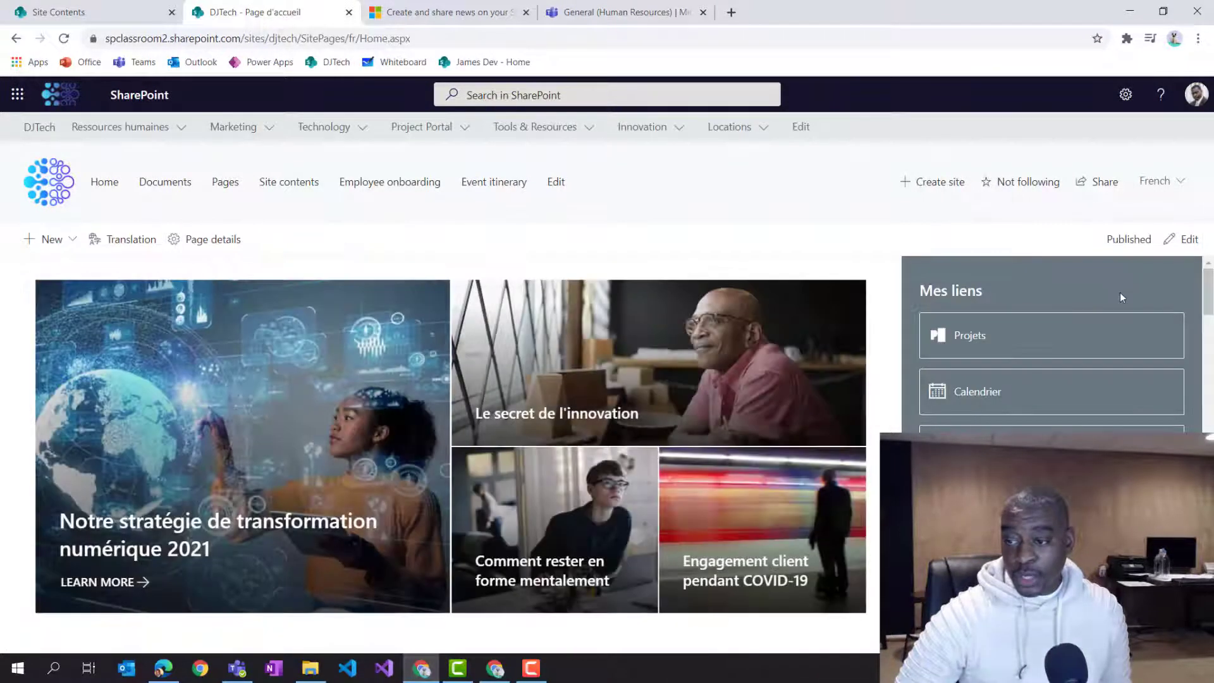
pyautogui.click(1157, 190)
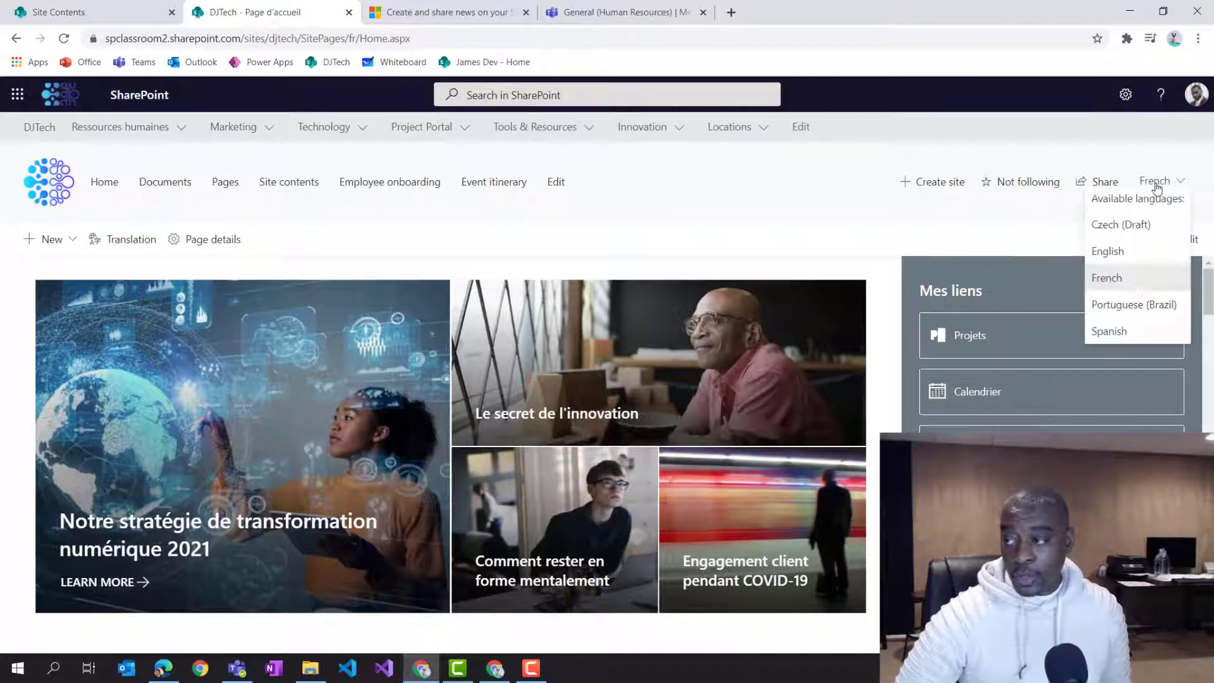
pyautogui.click(1130, 304)
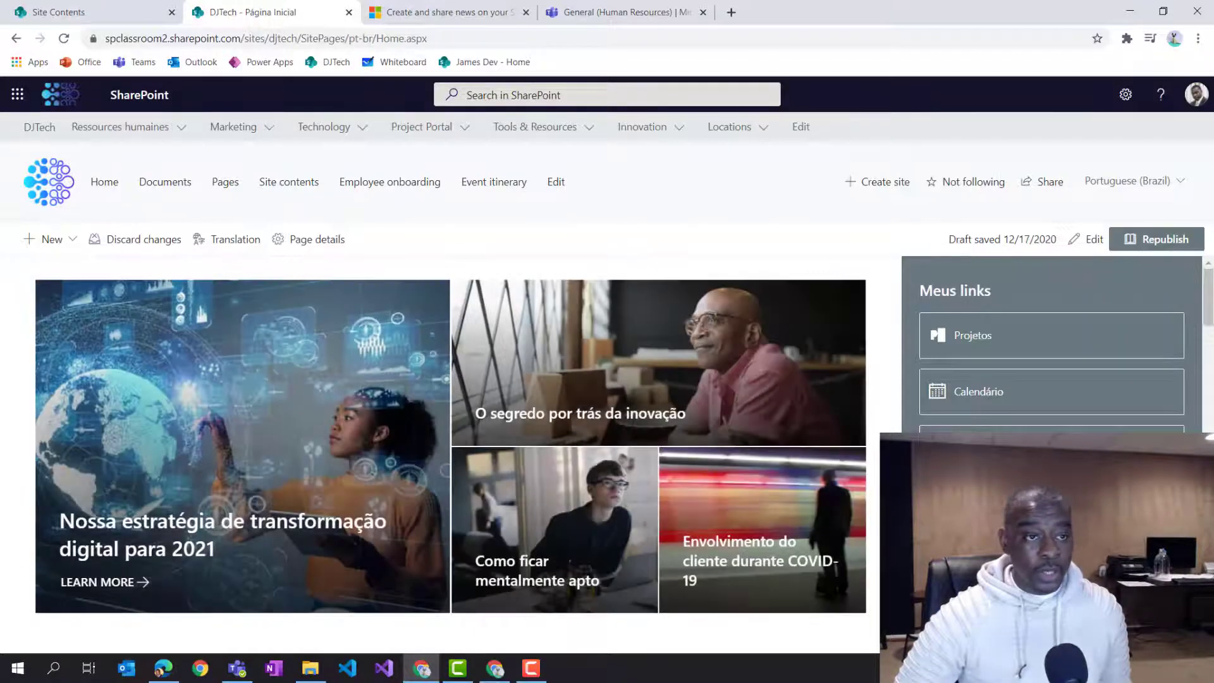
# Switch to the other browser window and open the DJTech site from the SharePoint start page.
pyautogui.moveTo(0, 101); pyautogui.dragTo(932, 128)
pyautogui.doubleClick(932, 128)
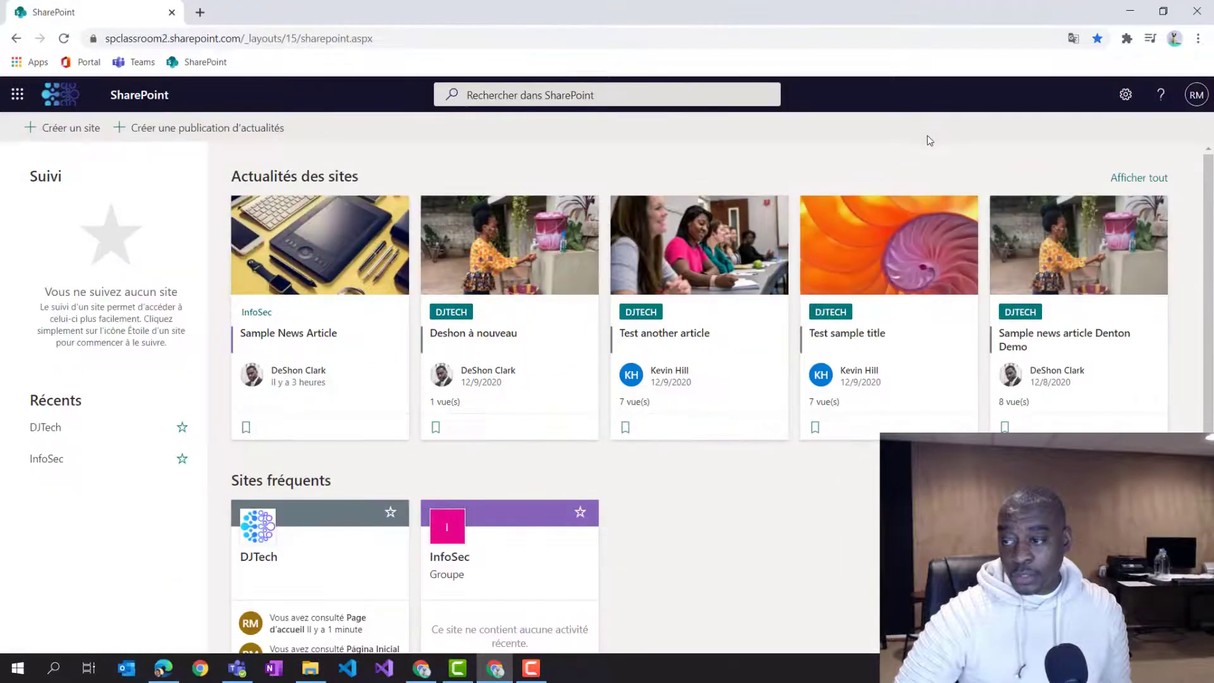
pyautogui.click(66, 92)
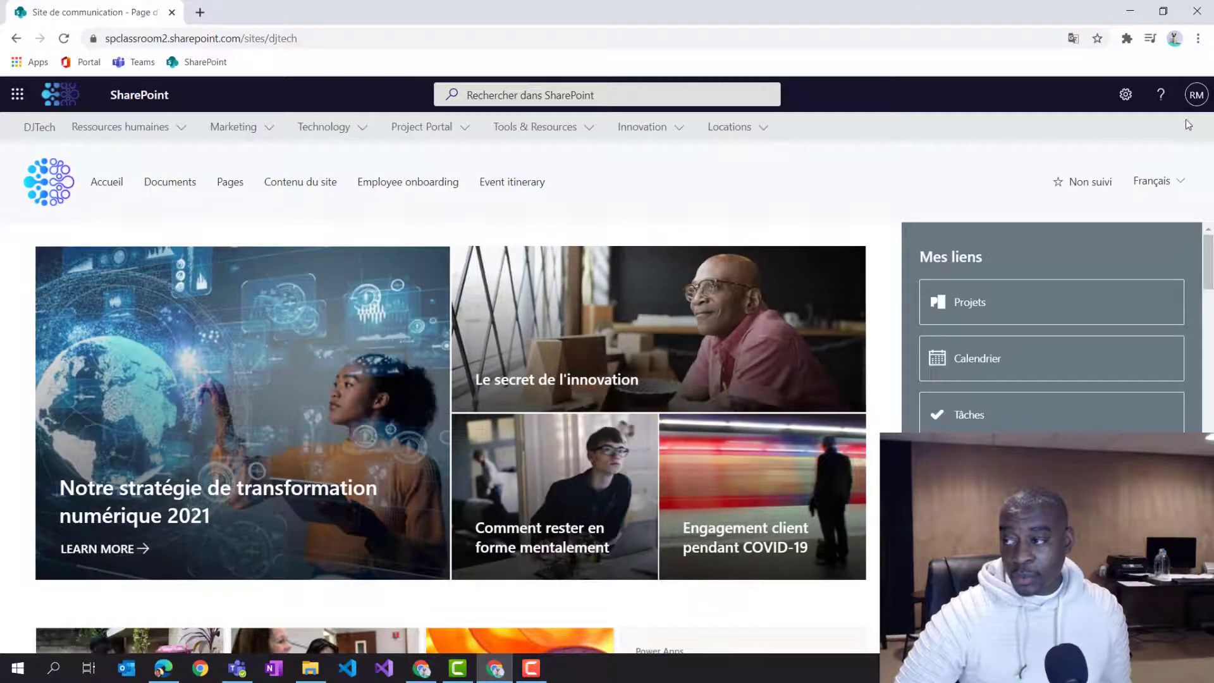
# Change the DJTech site's display language to Spanish and pick another language from the selector.
pyautogui.click(1148, 181)
pyautogui.click(1124, 256)
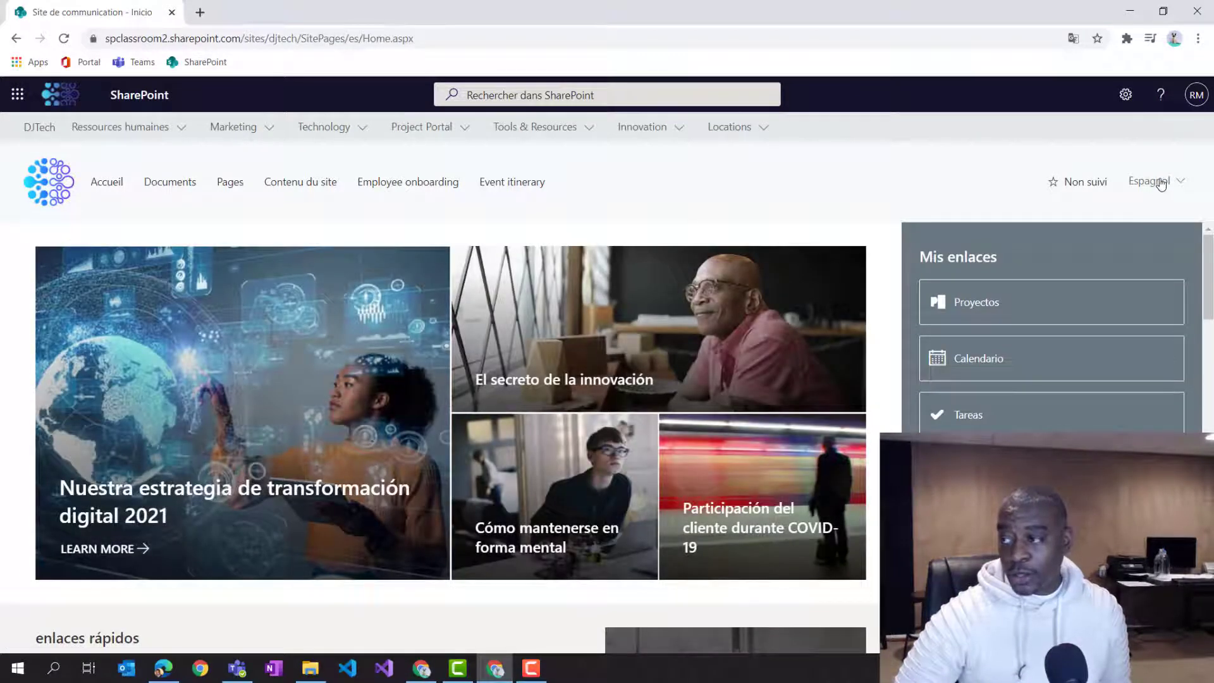
pyautogui.click(1155, 190)
pyautogui.click(1116, 231)
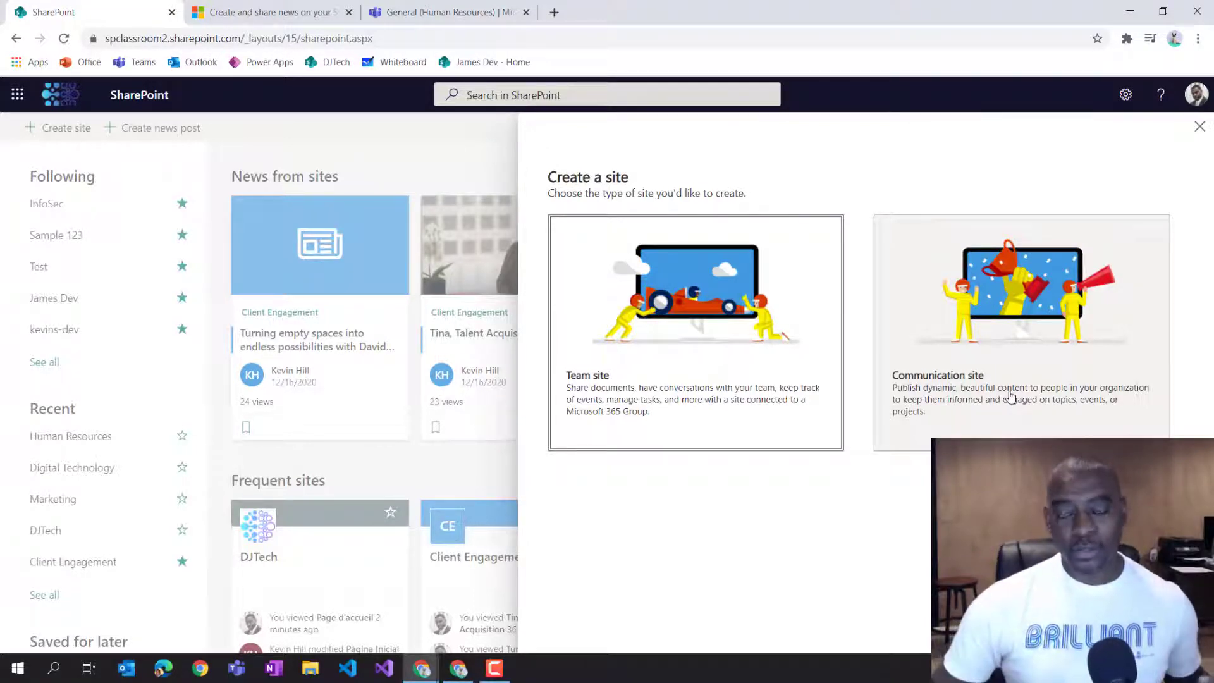
# Choose a Communication site and enter Payroll as the site name.
pyautogui.click(911, 348)
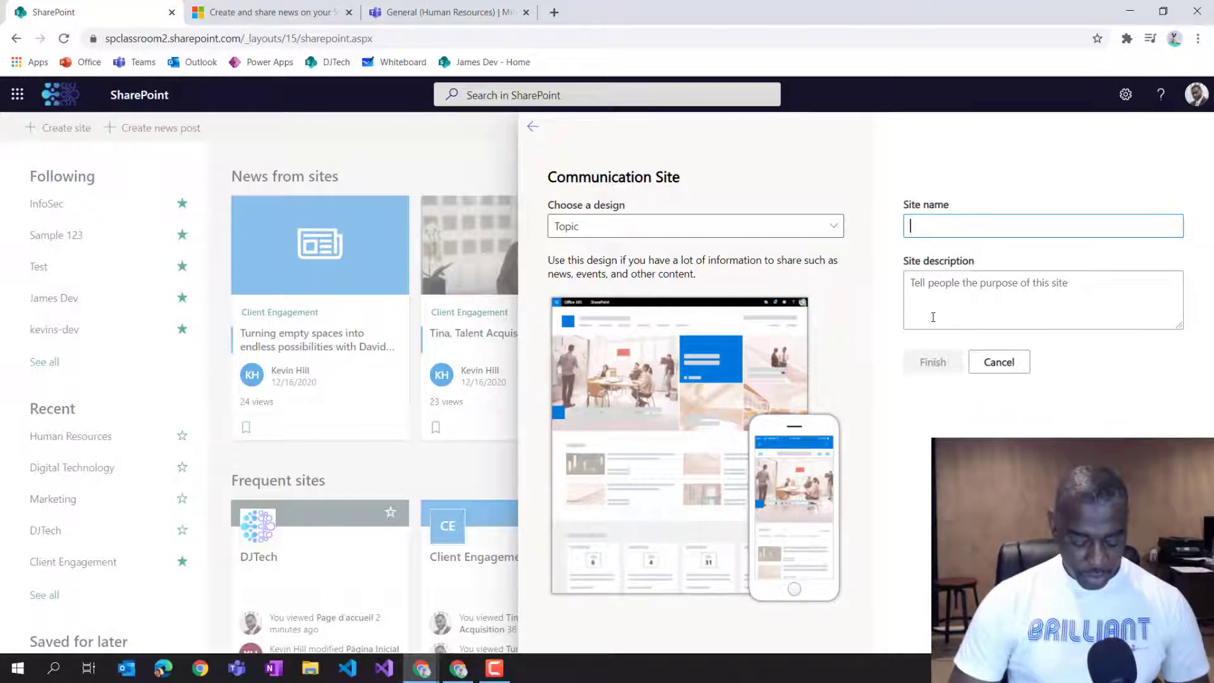
pyautogui.write('Payroll')
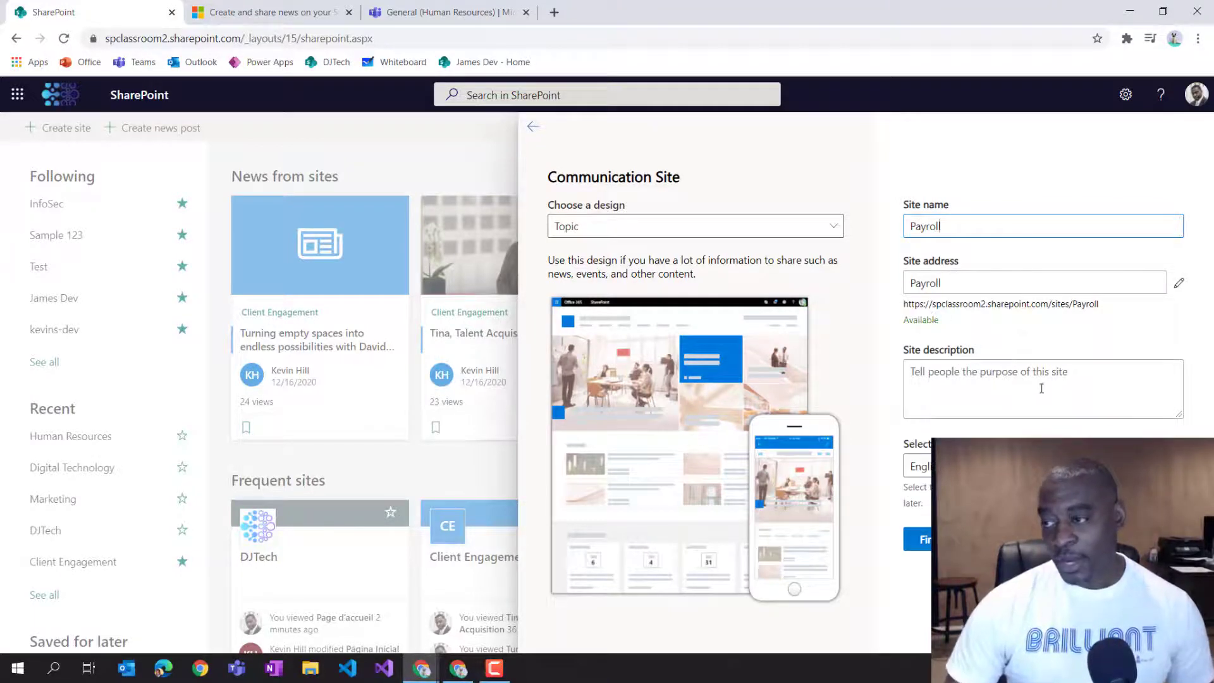
# Edit the site address to djt-payroll.
pyautogui.click(1181, 283)
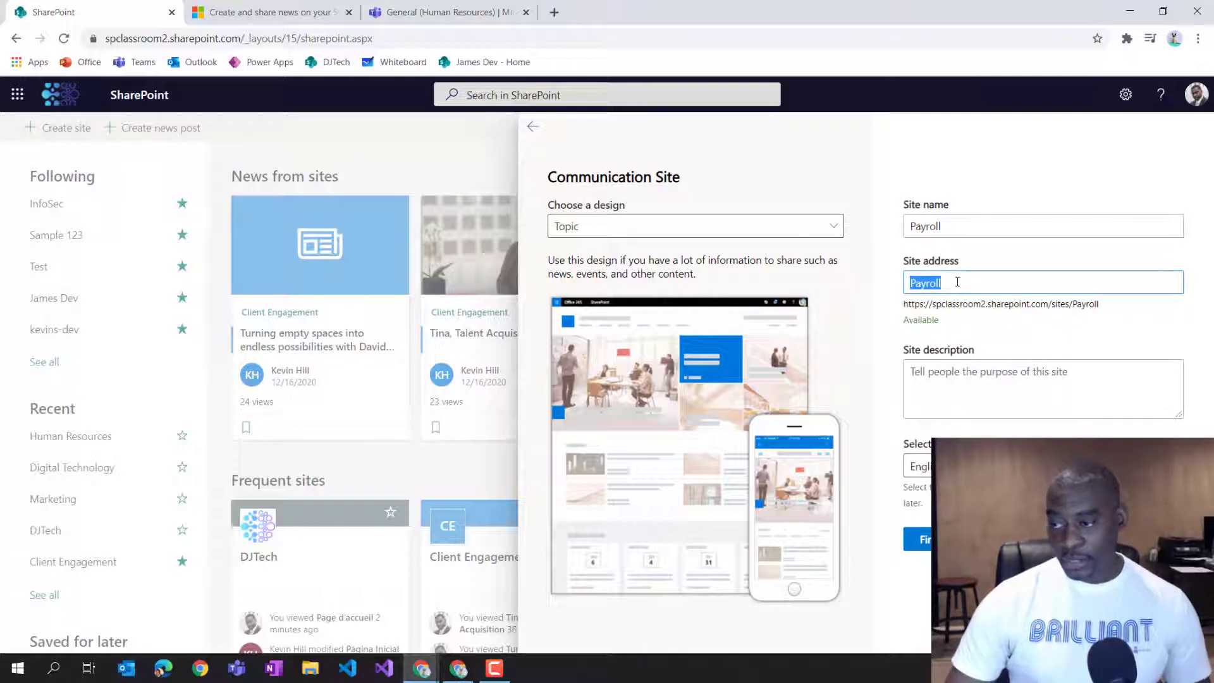
pyautogui.write('d')
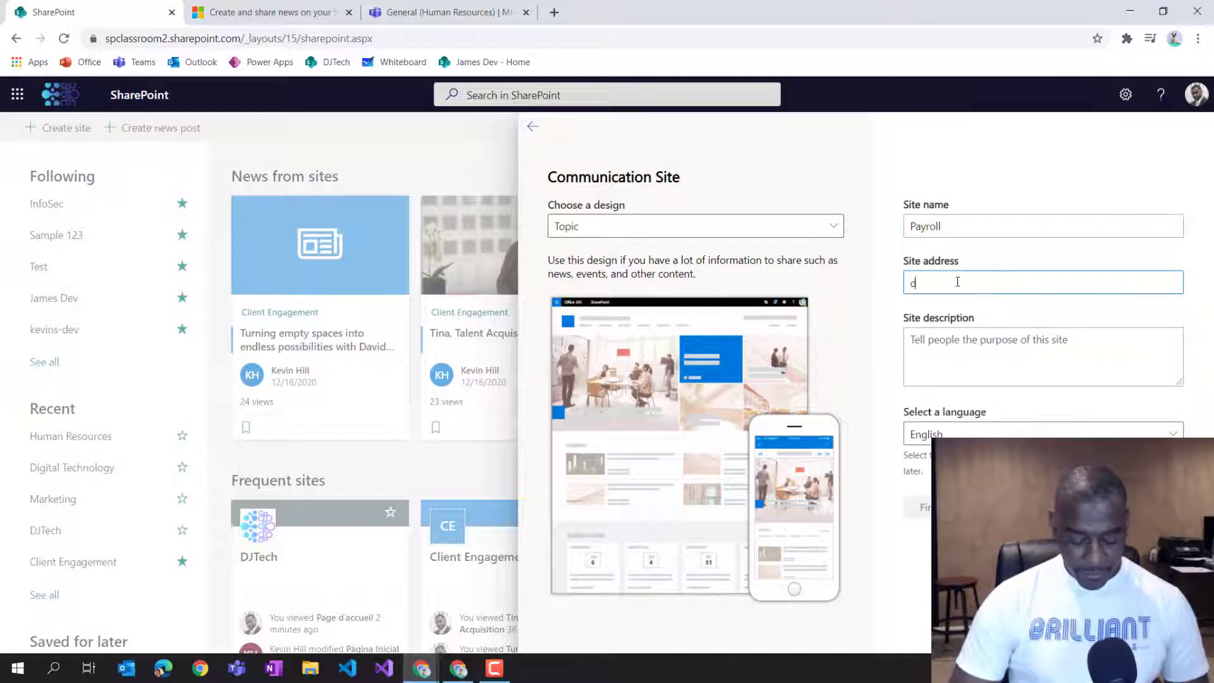
pyautogui.write('jt-')
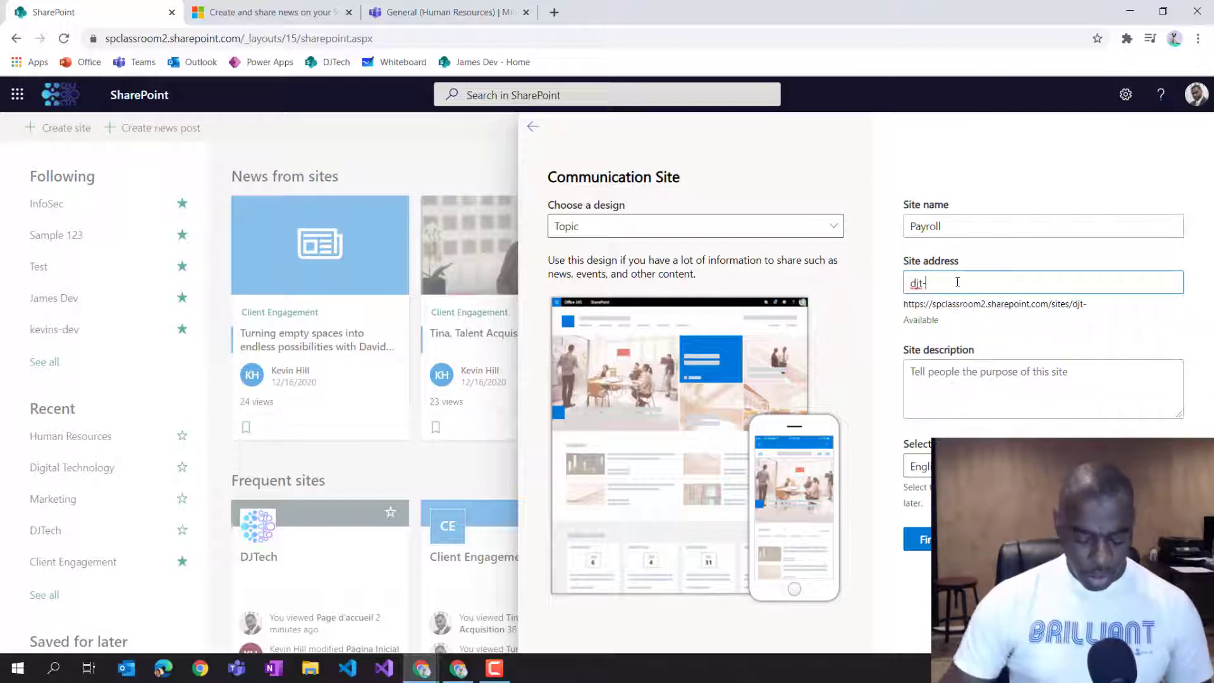
pyautogui.write('payroll')
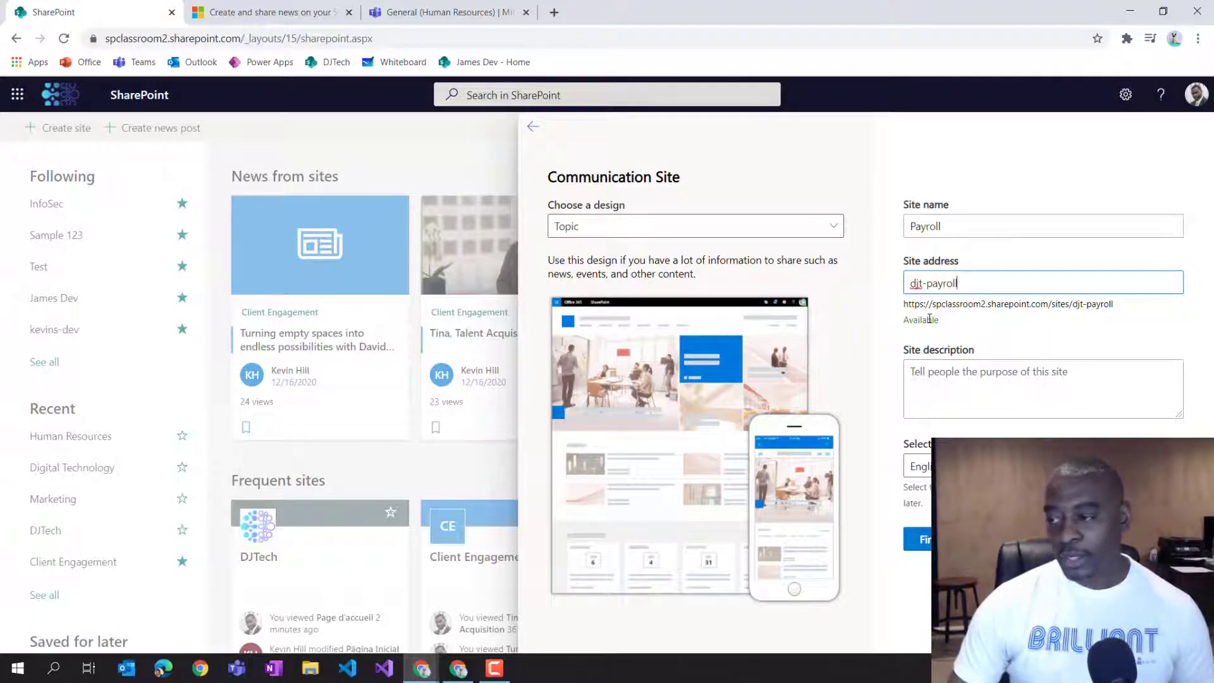
# Keep English as the site language and finish creating the site.
pyautogui.click(917, 466)
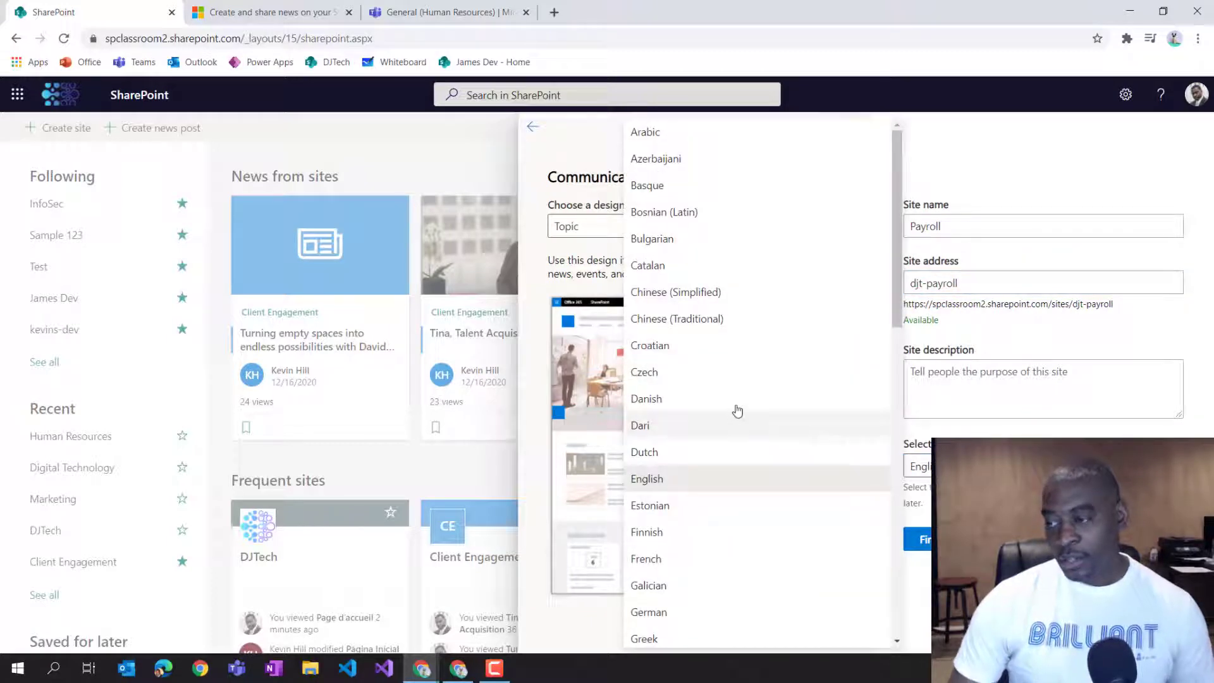
pyautogui.scroll(-10, 743, 288)
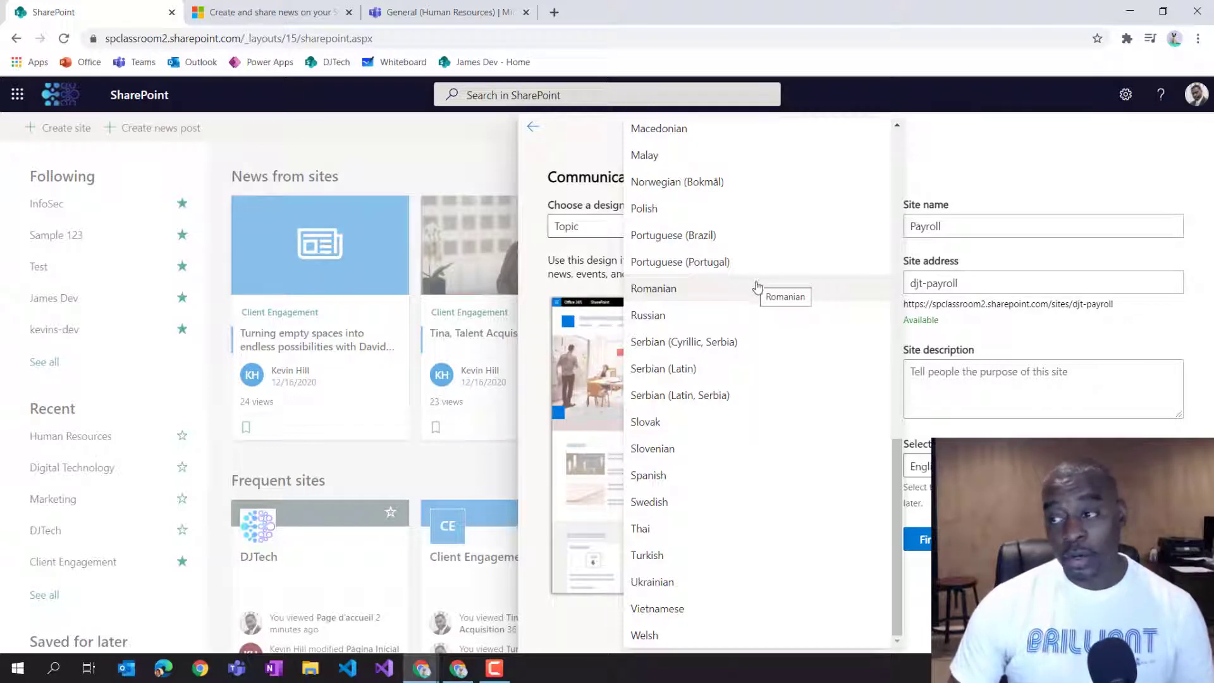
pyautogui.scroll(12, 759, 288)
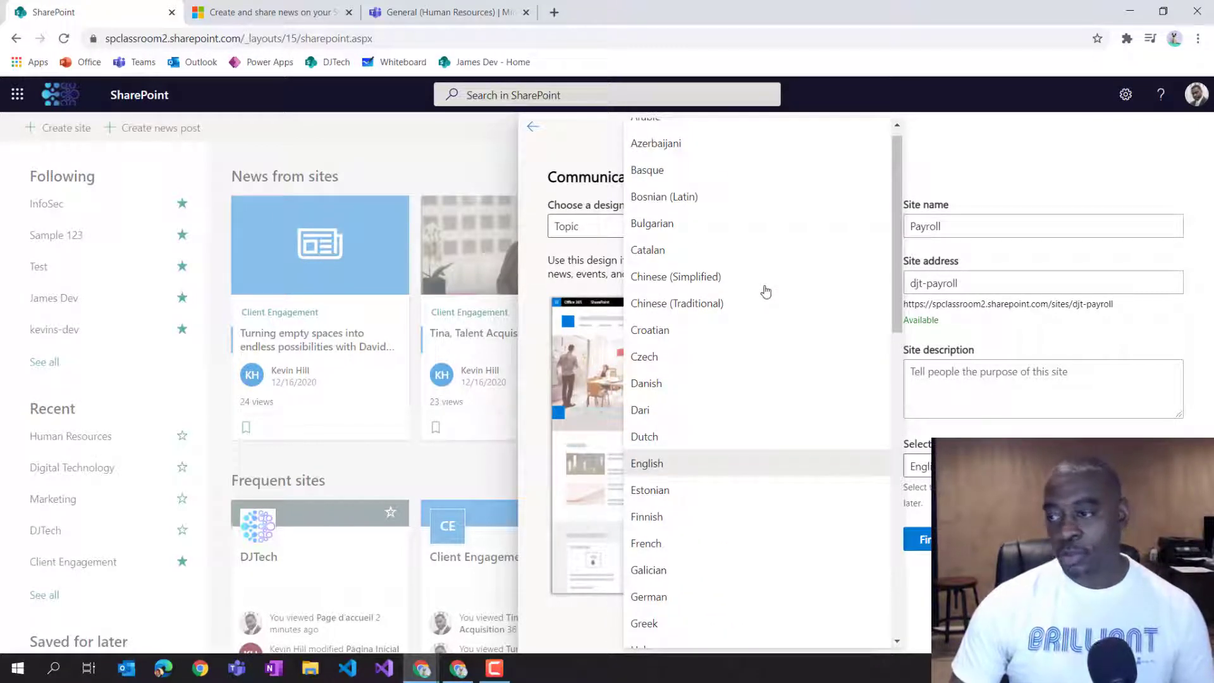
pyautogui.click(699, 473)
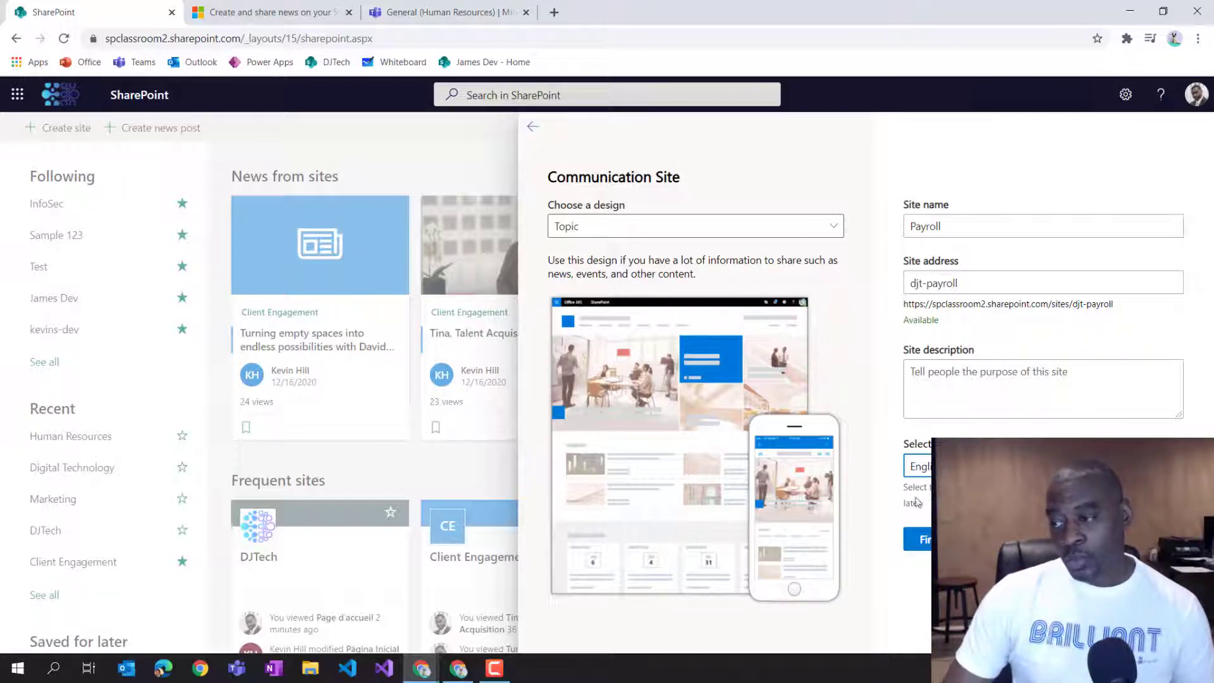
pyautogui.click(918, 539)
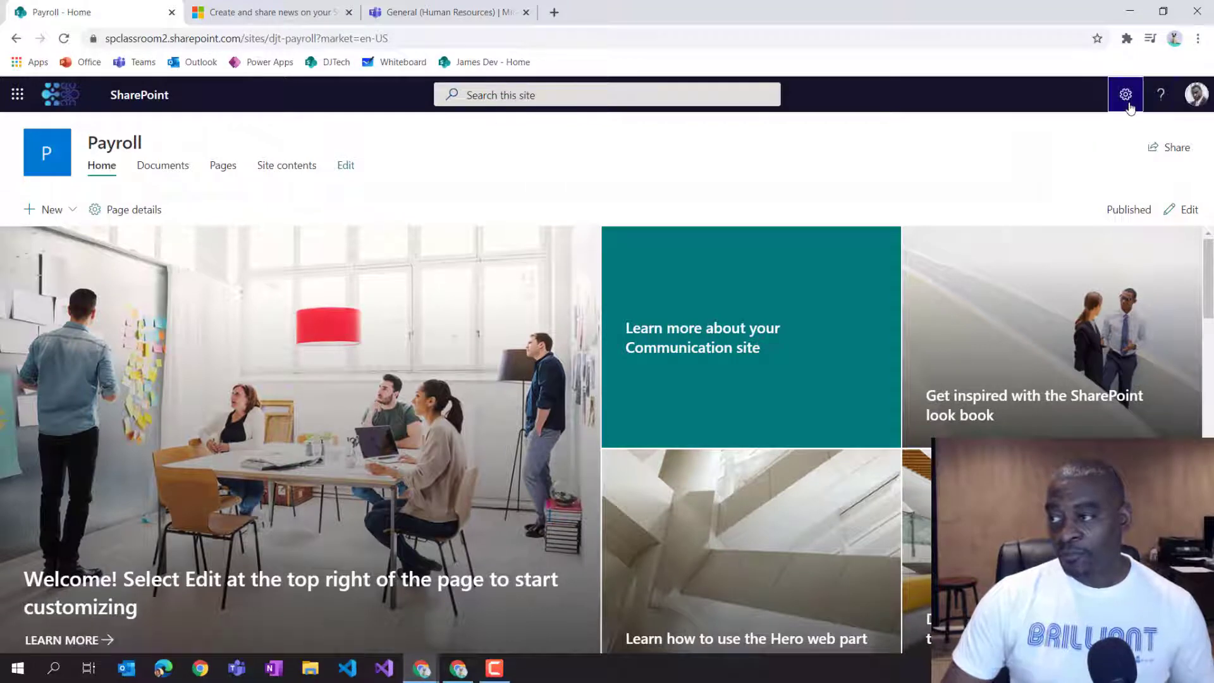
# Associate the Payroll site with the DJTech hub in its site information and save.
pyautogui.click(1128, 101)
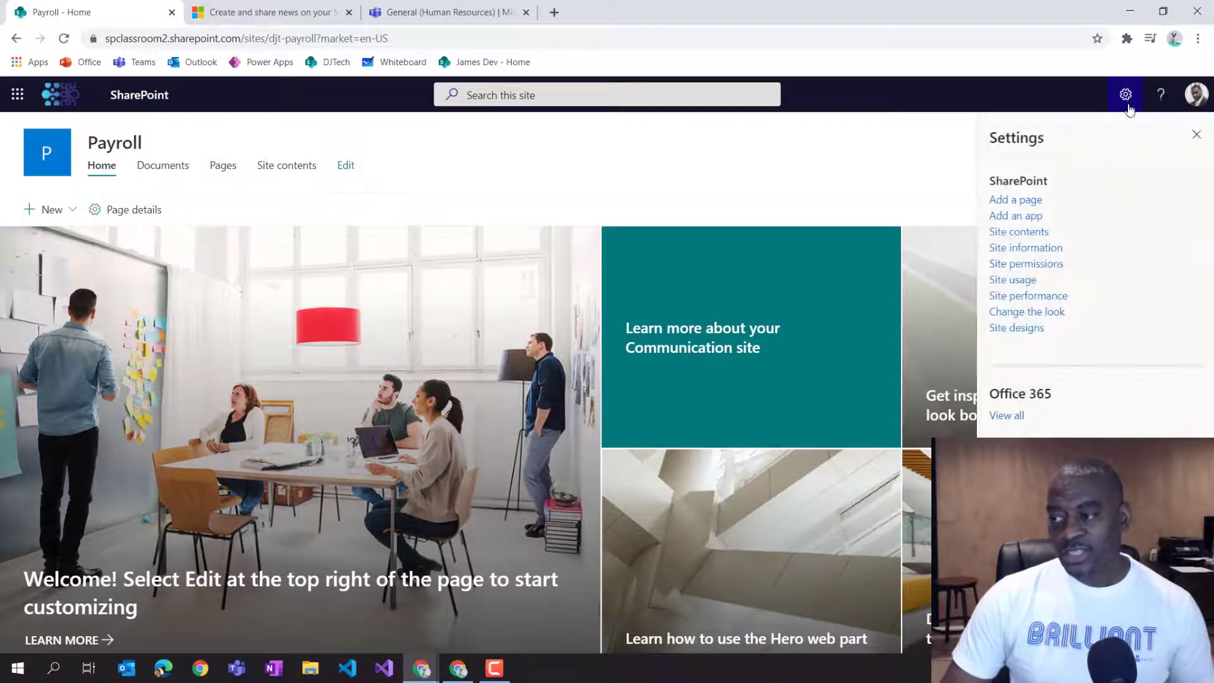
pyautogui.click(1035, 252)
pyautogui.click(1014, 394)
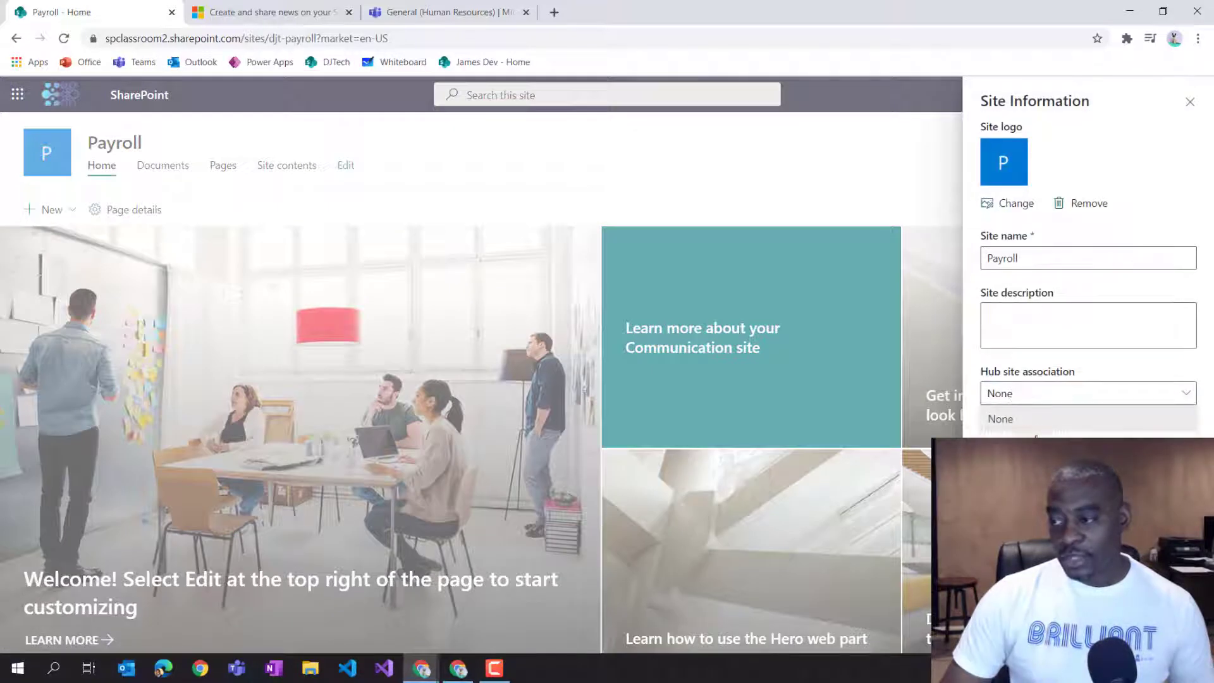
pyautogui.click(1014, 464)
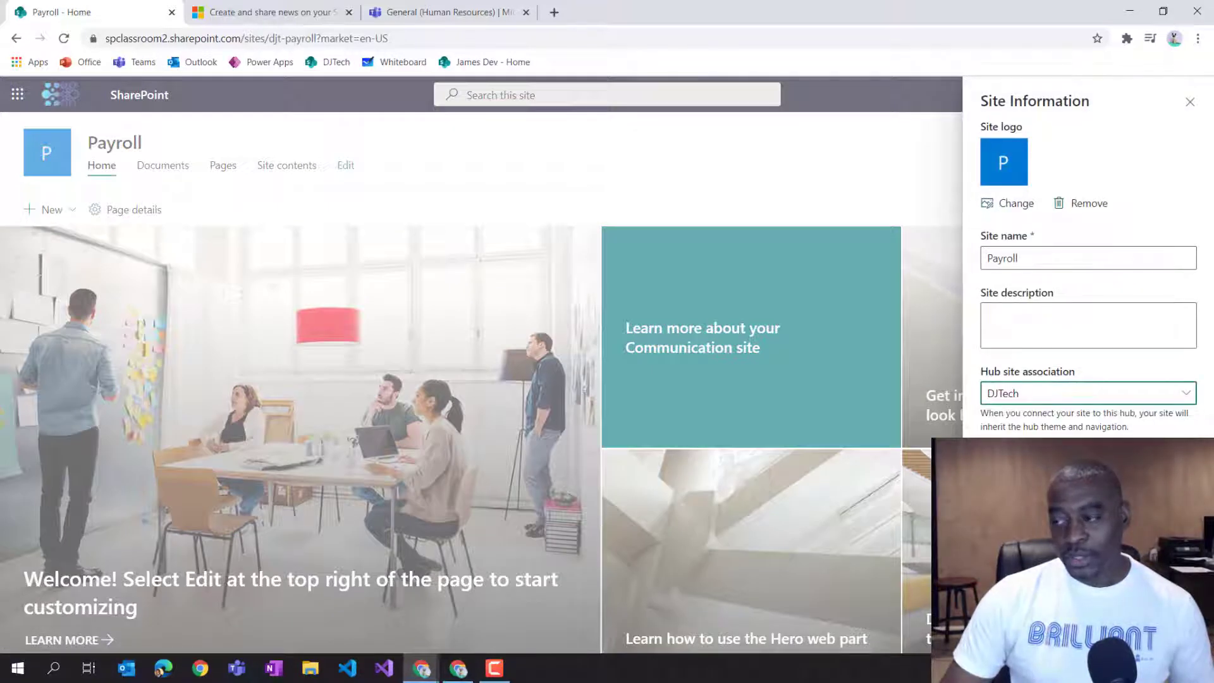
pyautogui.click(1008, 525)
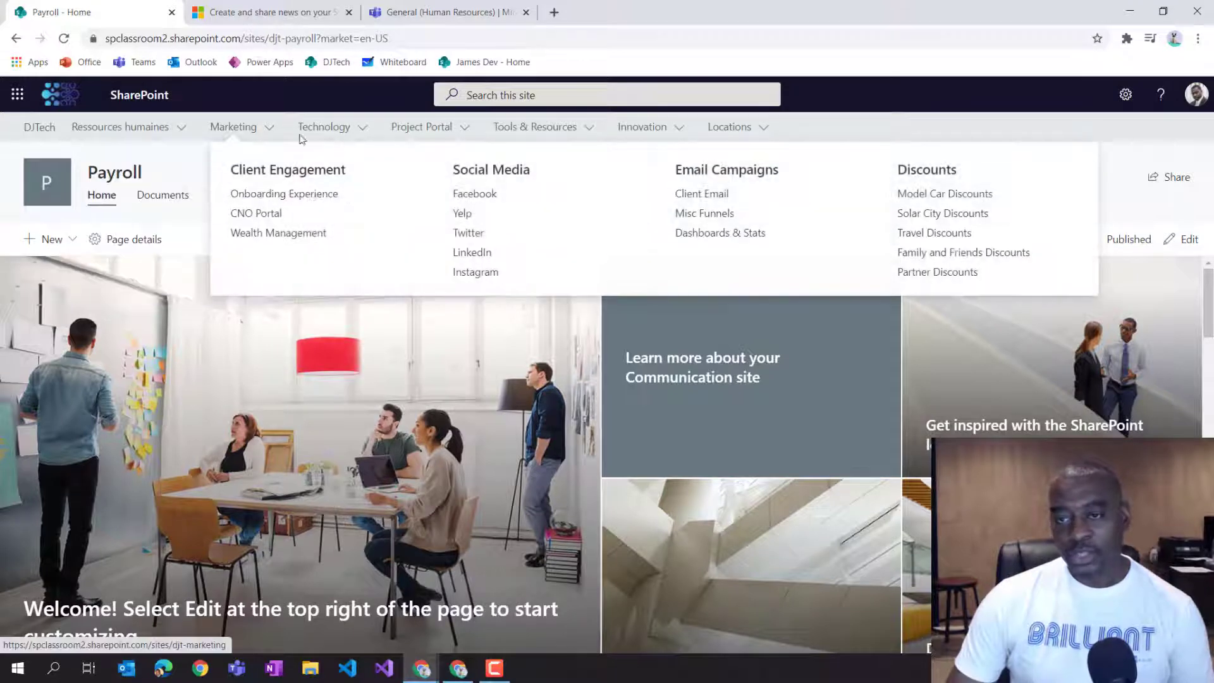
# Open the full site settings from site information and go to Language settings.
pyautogui.moveTo(348, 134)
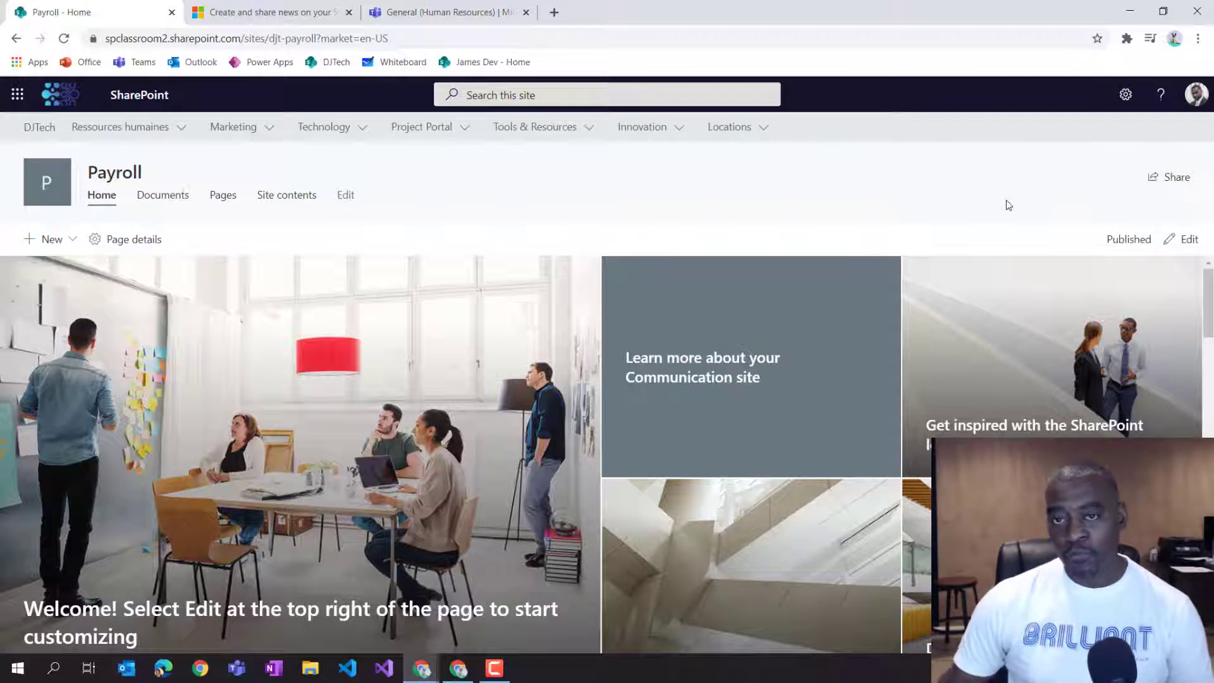
pyautogui.click(1126, 97)
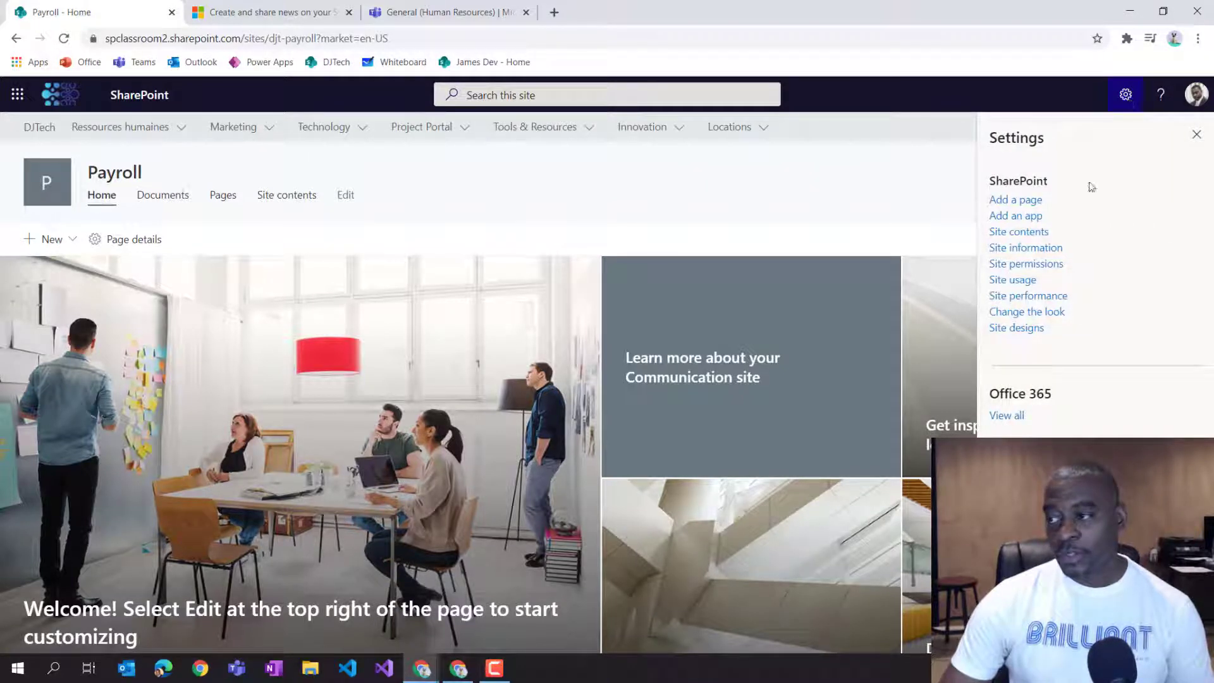
pyautogui.click(1030, 249)
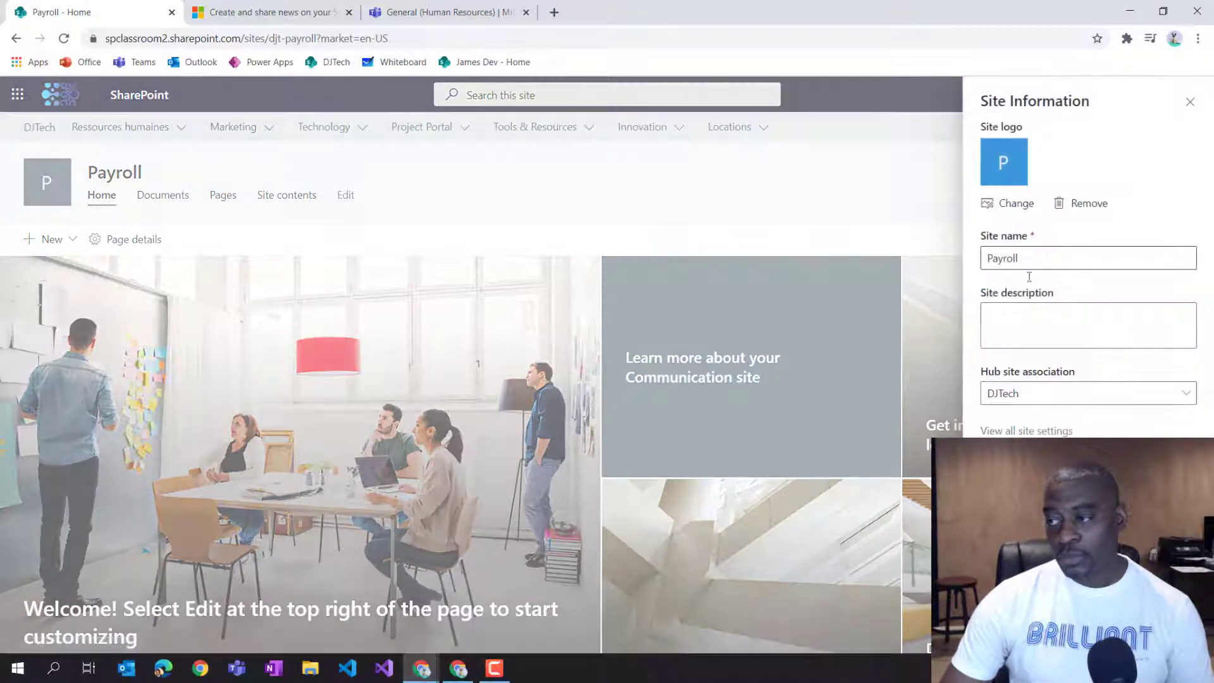
pyautogui.click(1026, 430)
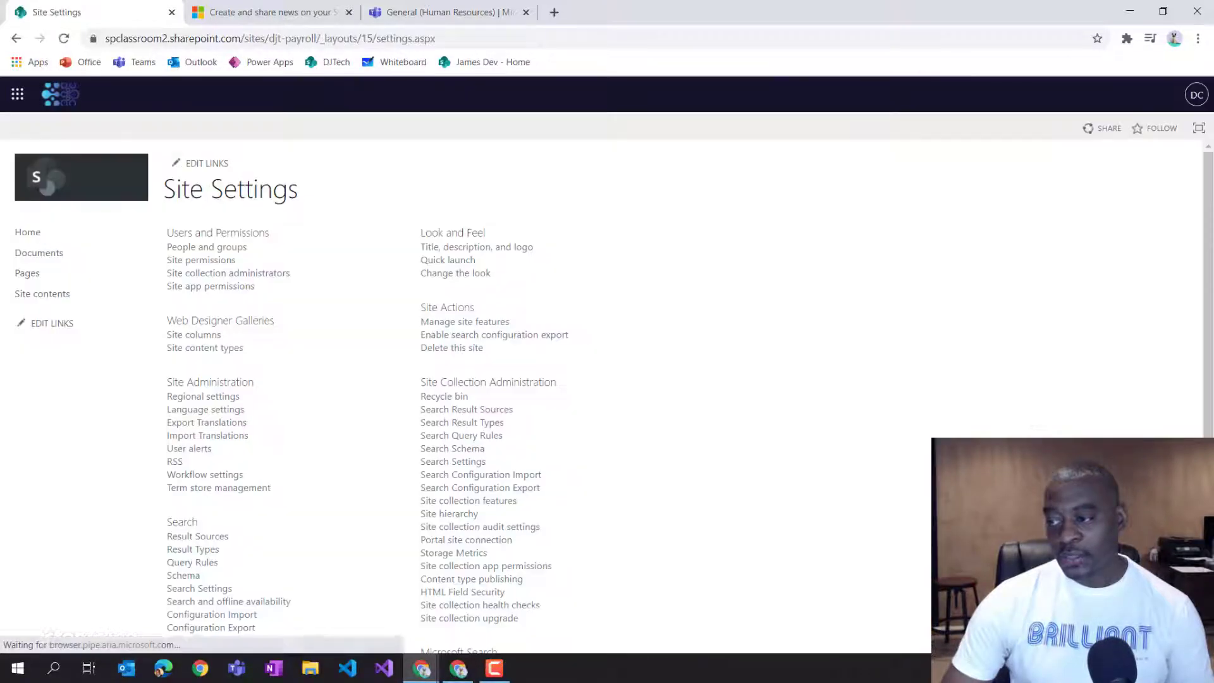
pyautogui.click(216, 411)
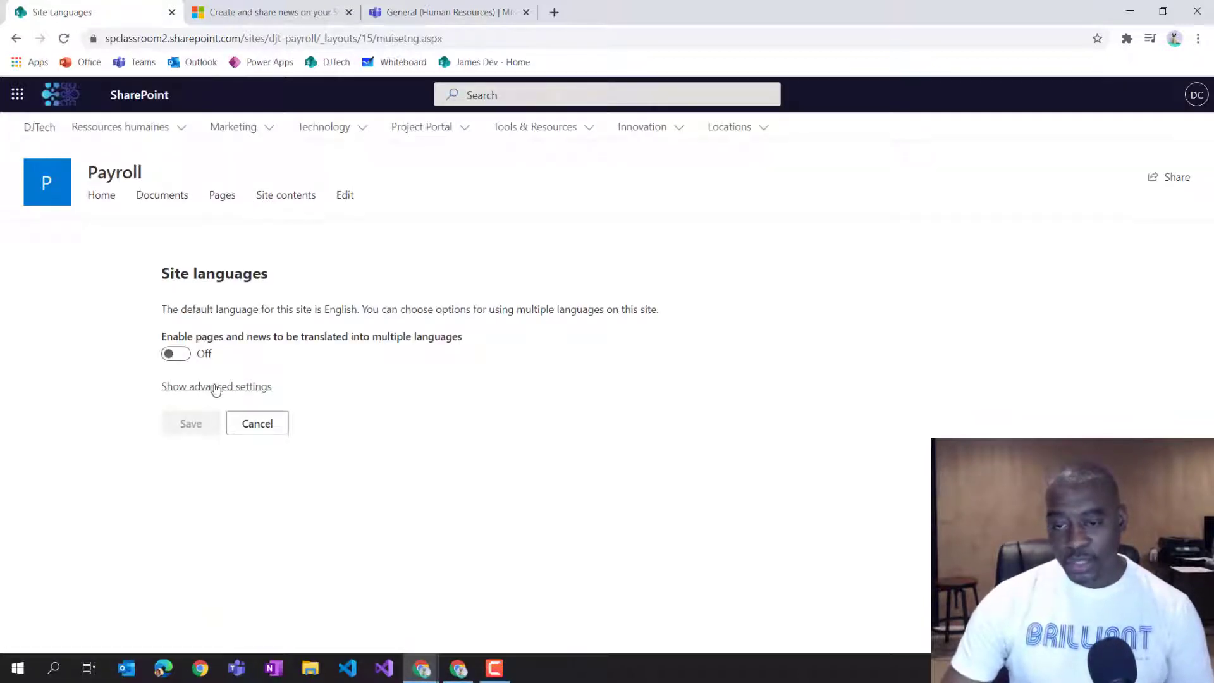
# Expand the advanced settings to review the available site languages, and collapse them again.
pyautogui.click(213, 391)
pyautogui.scroll(-2, 625, 459)
pyautogui.scroll(2, 627, 457)
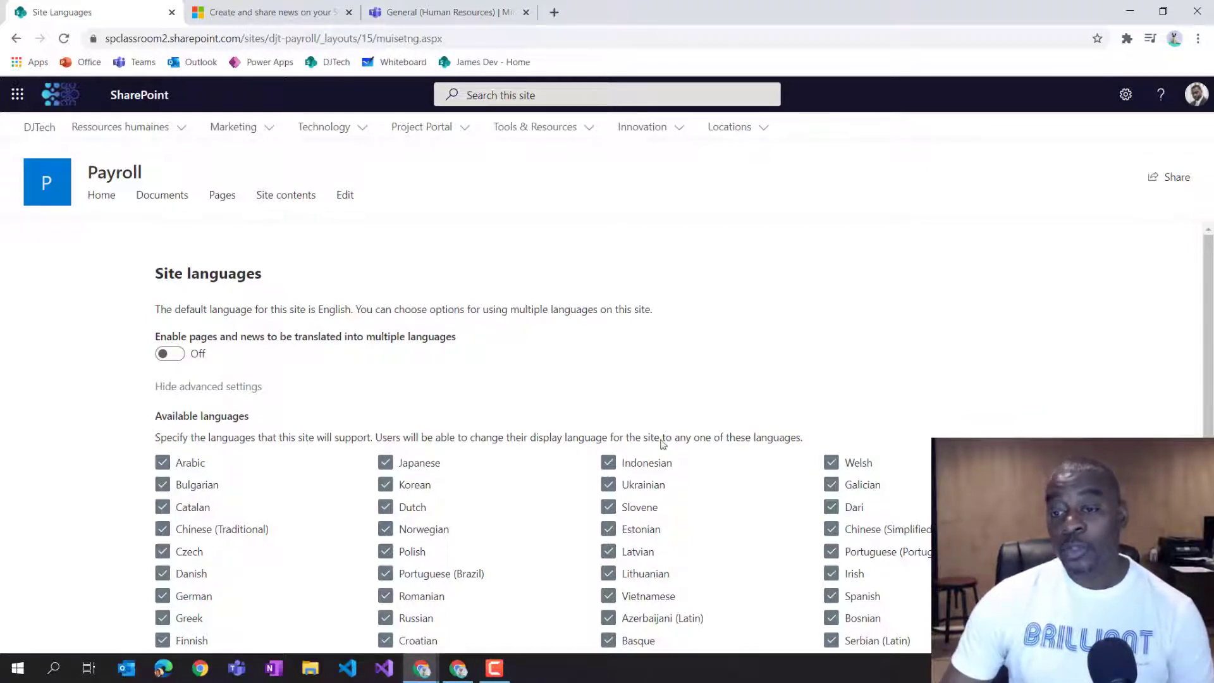
pyautogui.scroll(-2, 663, 439)
pyautogui.scroll(2, 256, 387)
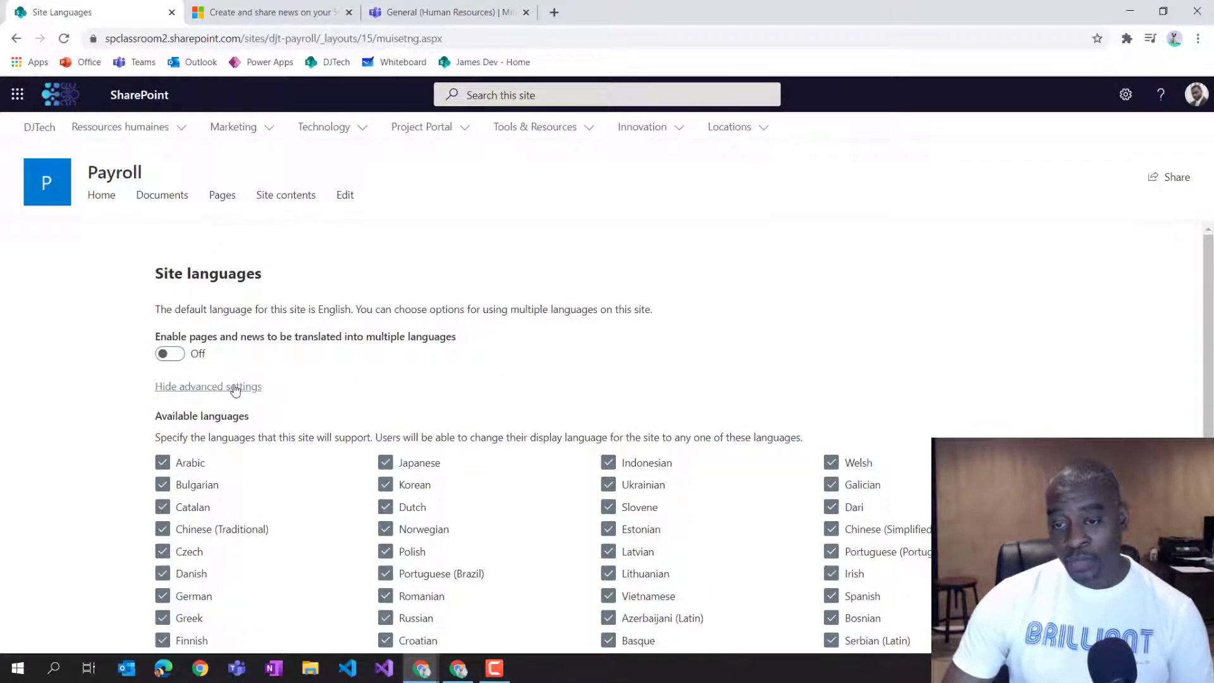
pyautogui.click(231, 389)
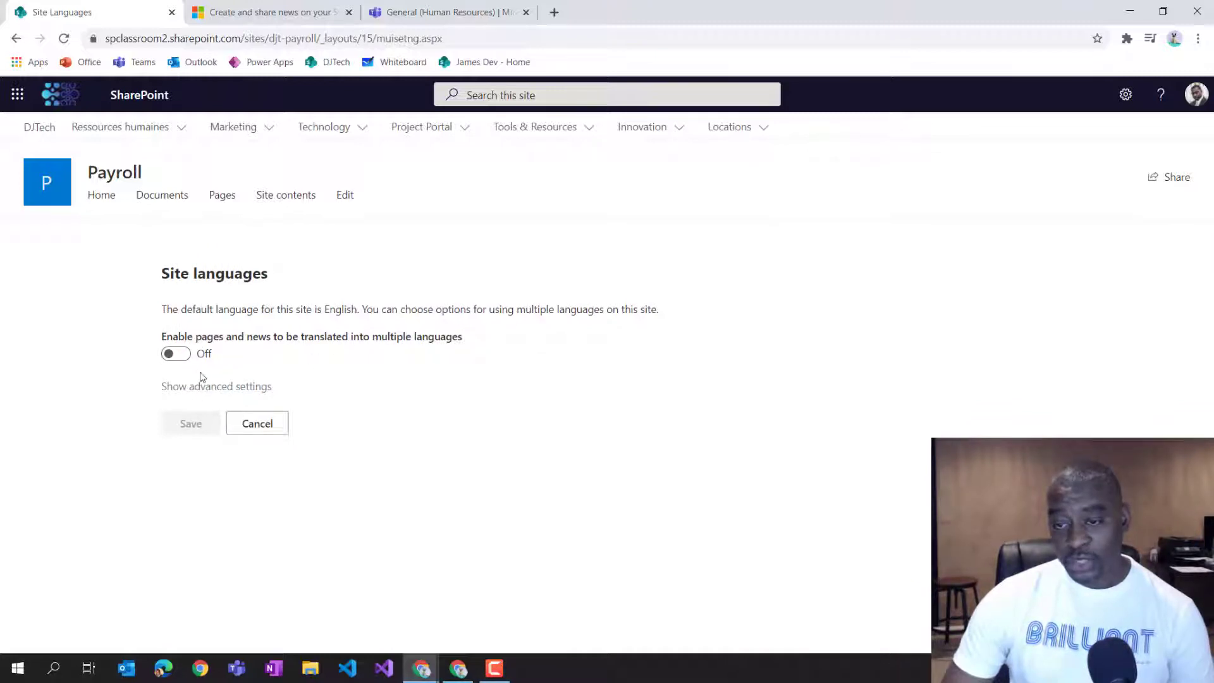
# Turn on translation of pages and news into multiple languages.
pyautogui.click(184, 357)
pyautogui.moveTo(402, 428)
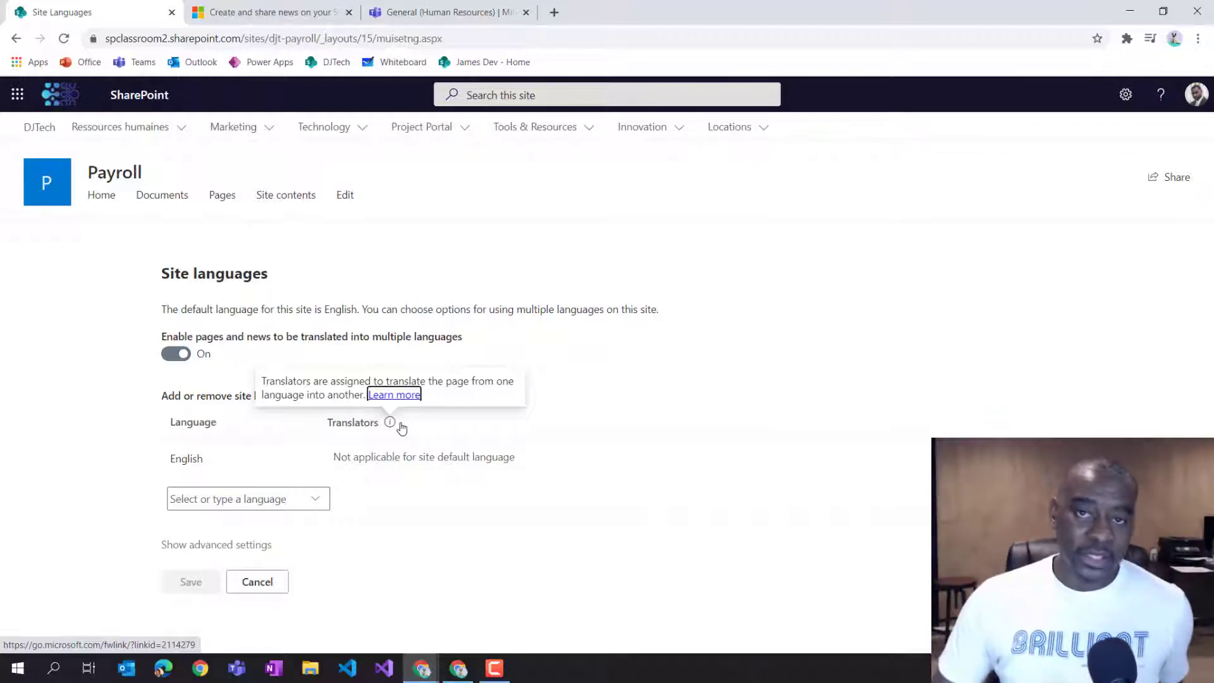
pyautogui.click(629, 529)
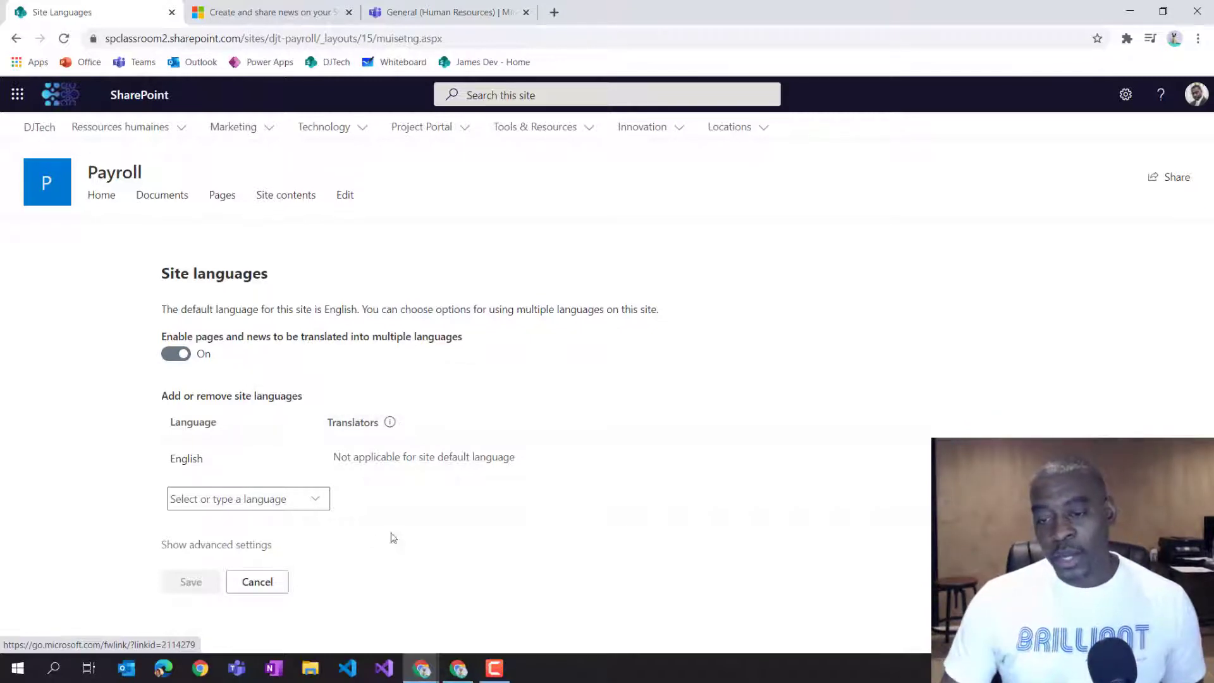
# Add French as an additional site language.
pyautogui.click(315, 502)
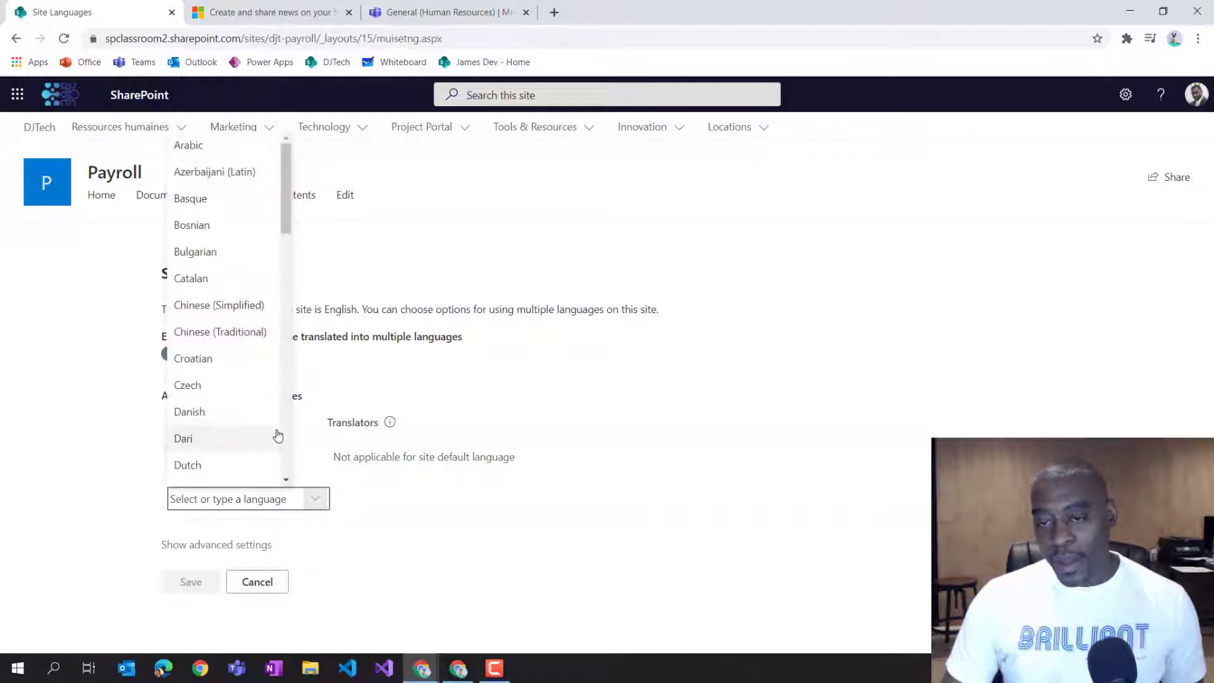
pyautogui.moveTo(287, 211); pyautogui.dragTo(286, 289)
pyautogui.click(222, 236)
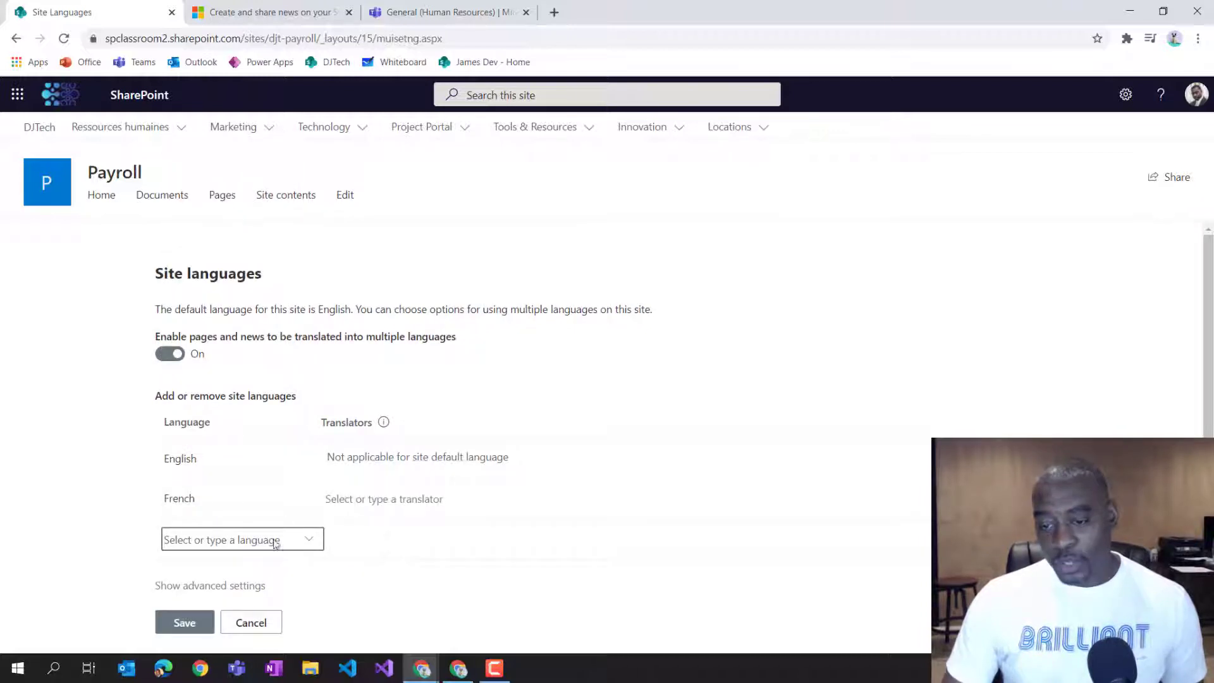
# Add Spanish as another site language.
pyautogui.click(316, 545)
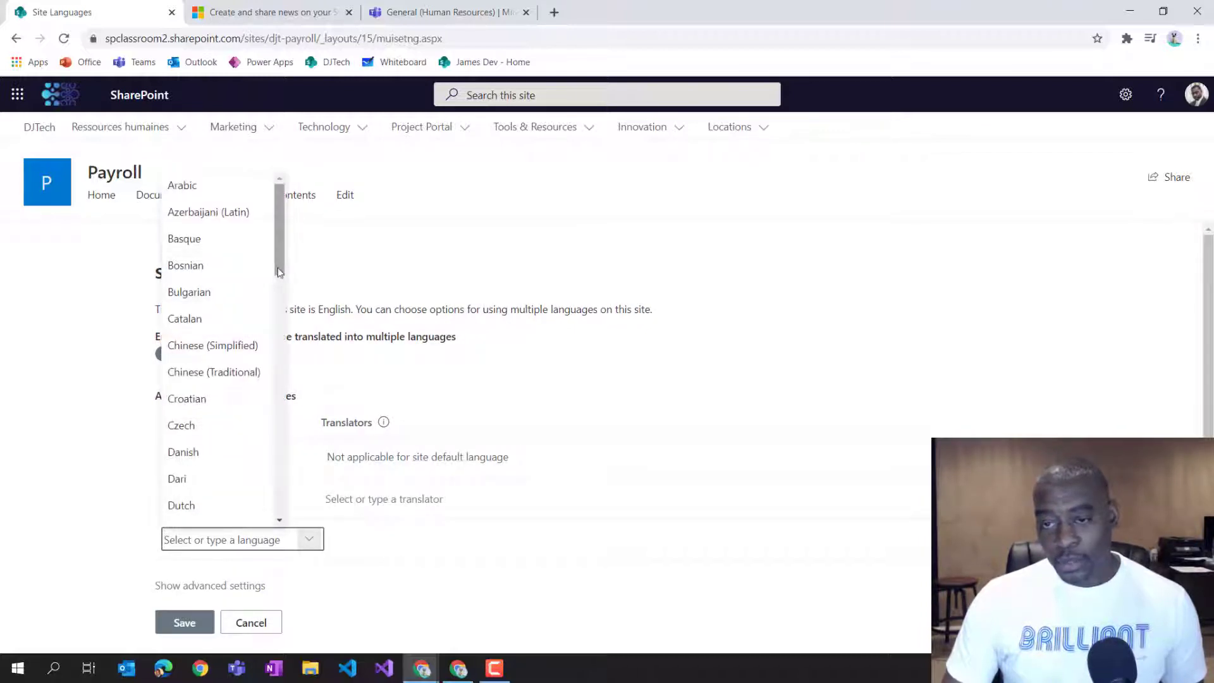
pyautogui.scroll(-3, 270, 335)
pyautogui.scroll(-9, 270, 335)
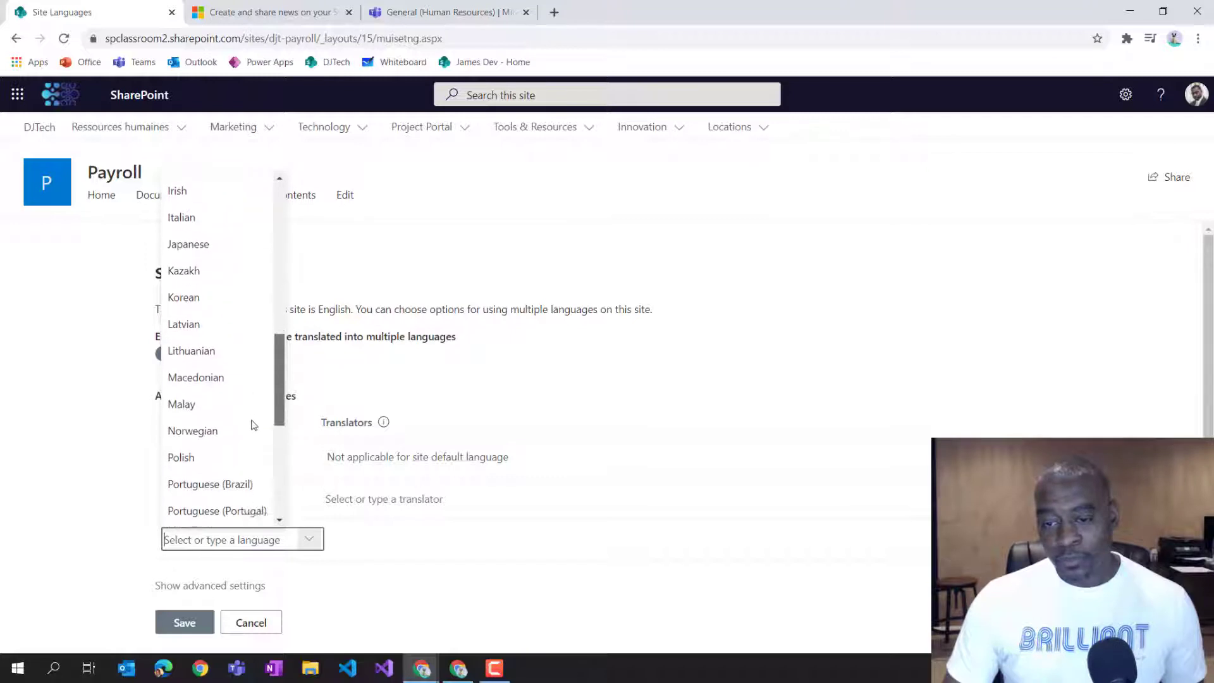
pyautogui.scroll(-2, 246, 470)
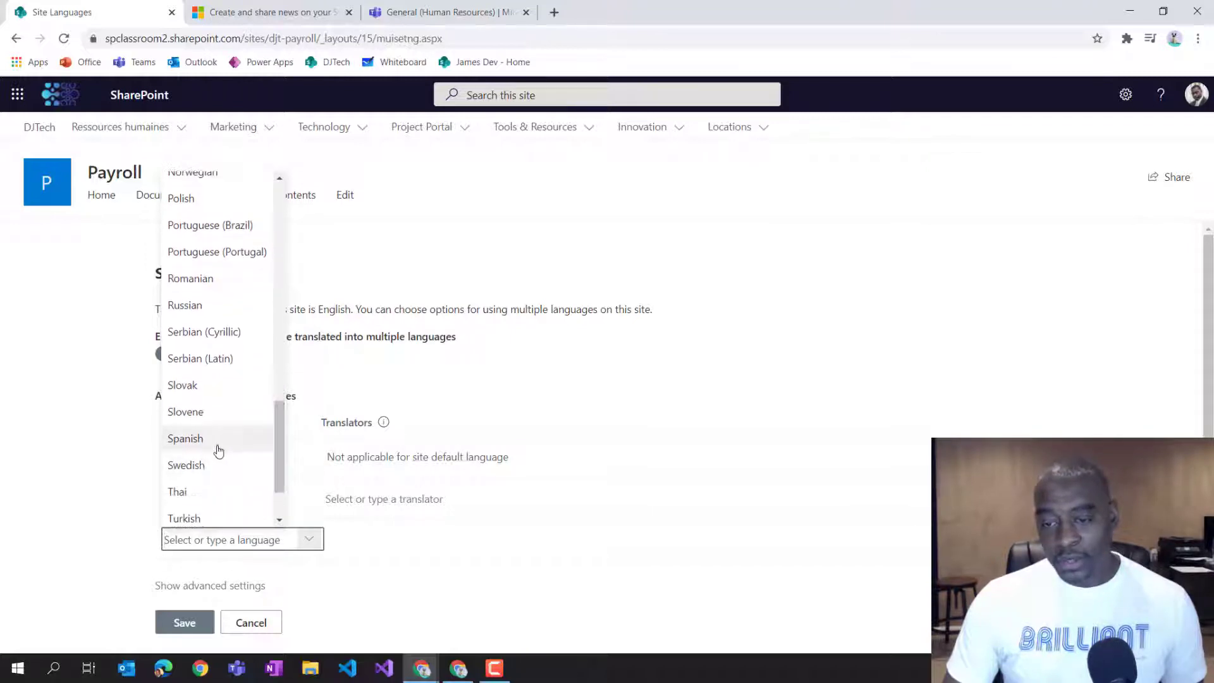
pyautogui.click(217, 450)
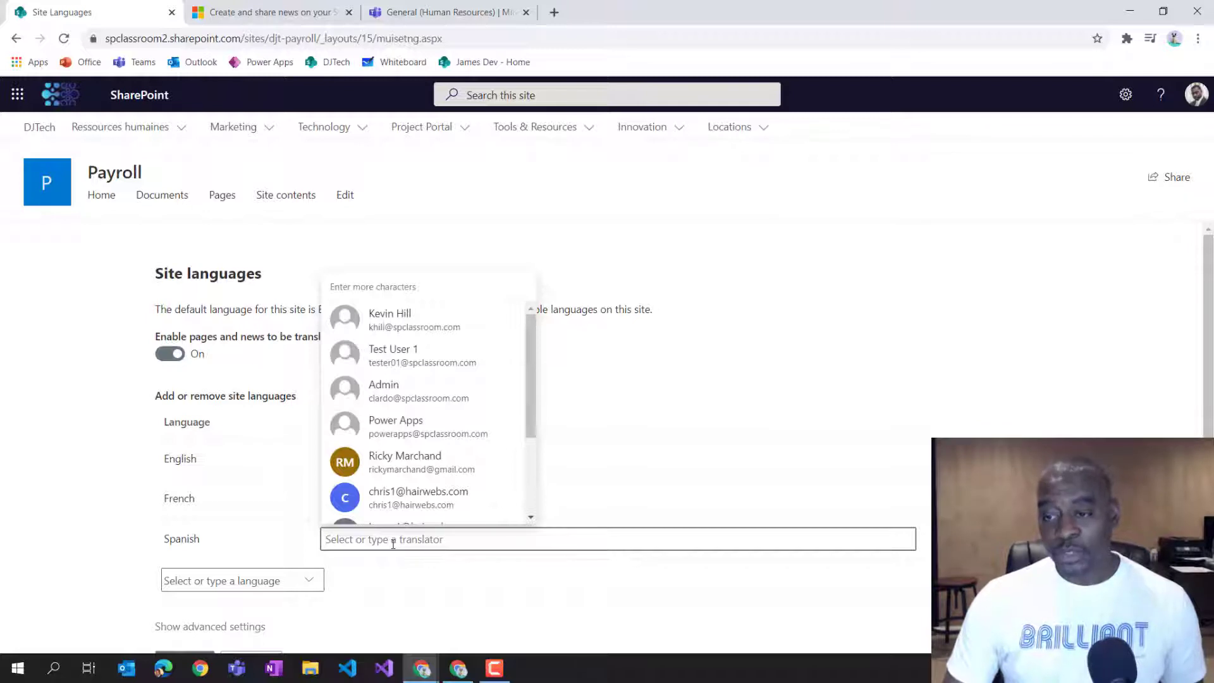
# Assign a translator to Spanish and another to French, then save the site language settings.
pyautogui.click(400, 314)
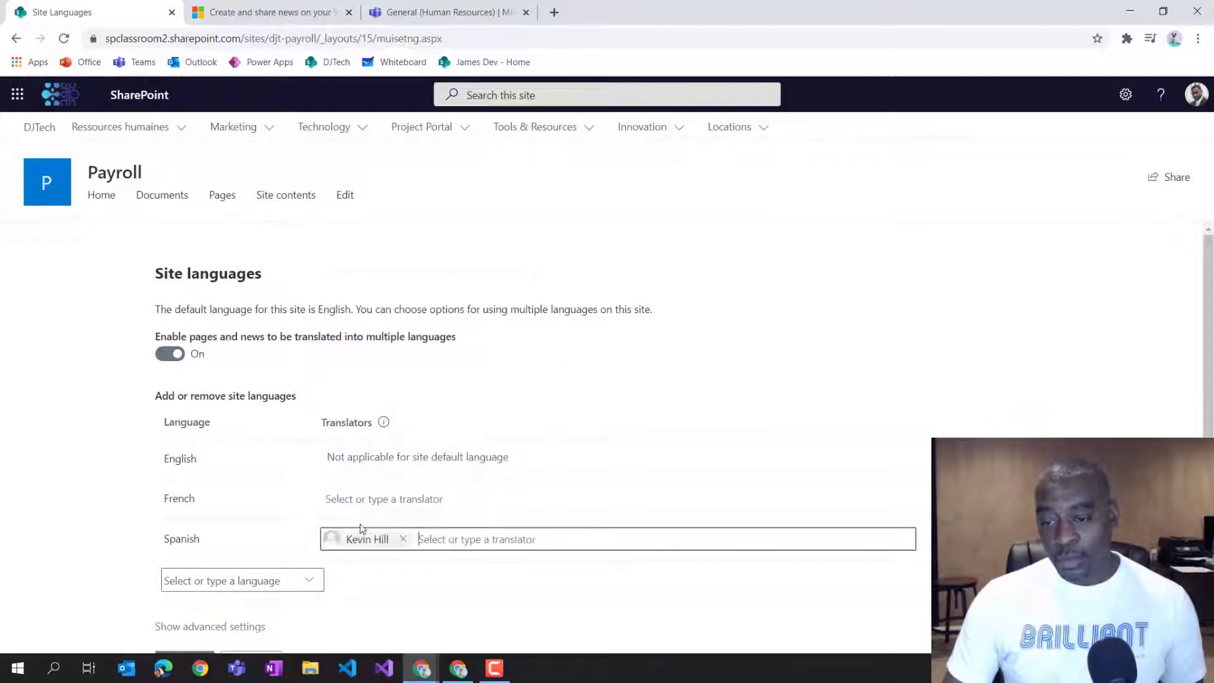
pyautogui.click(388, 499)
pyautogui.write('ray')
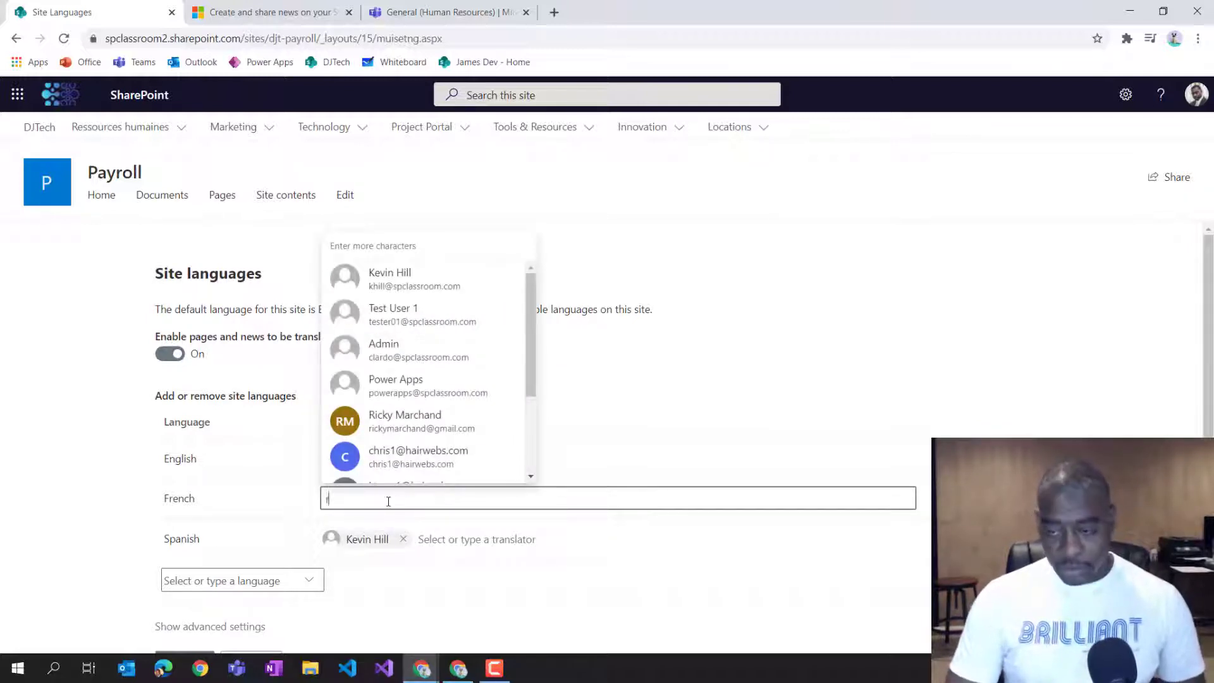
pyautogui.click(416, 474)
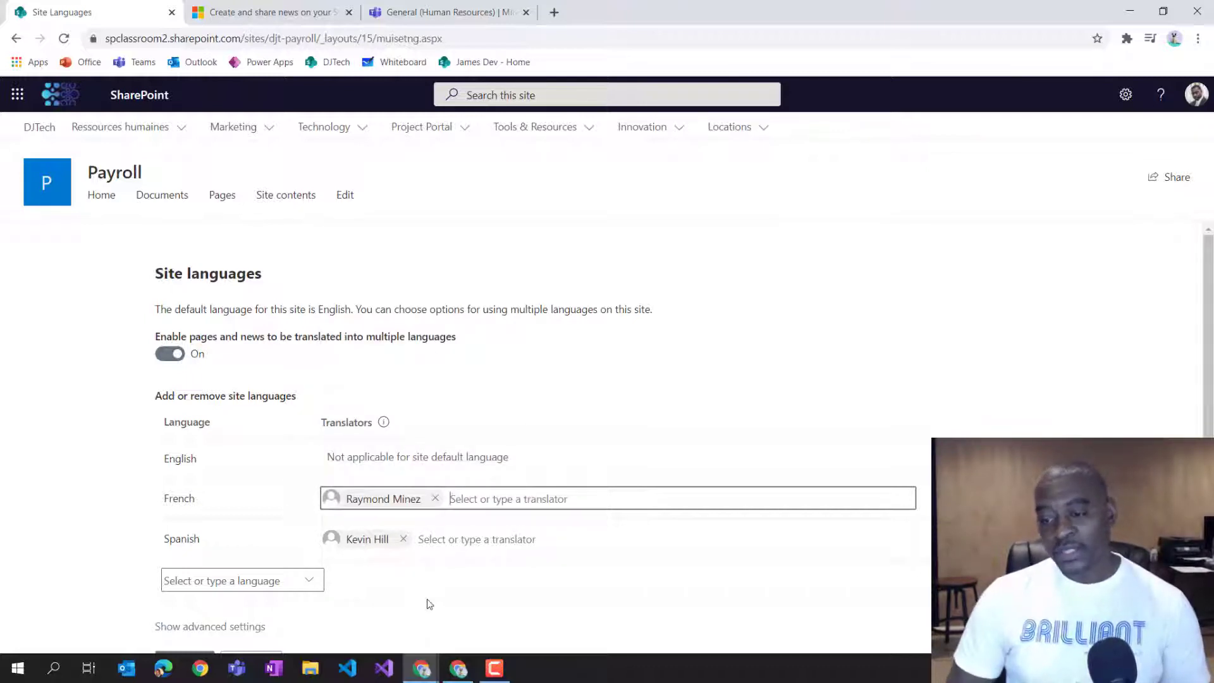
pyautogui.scroll(-2, 405, 557)
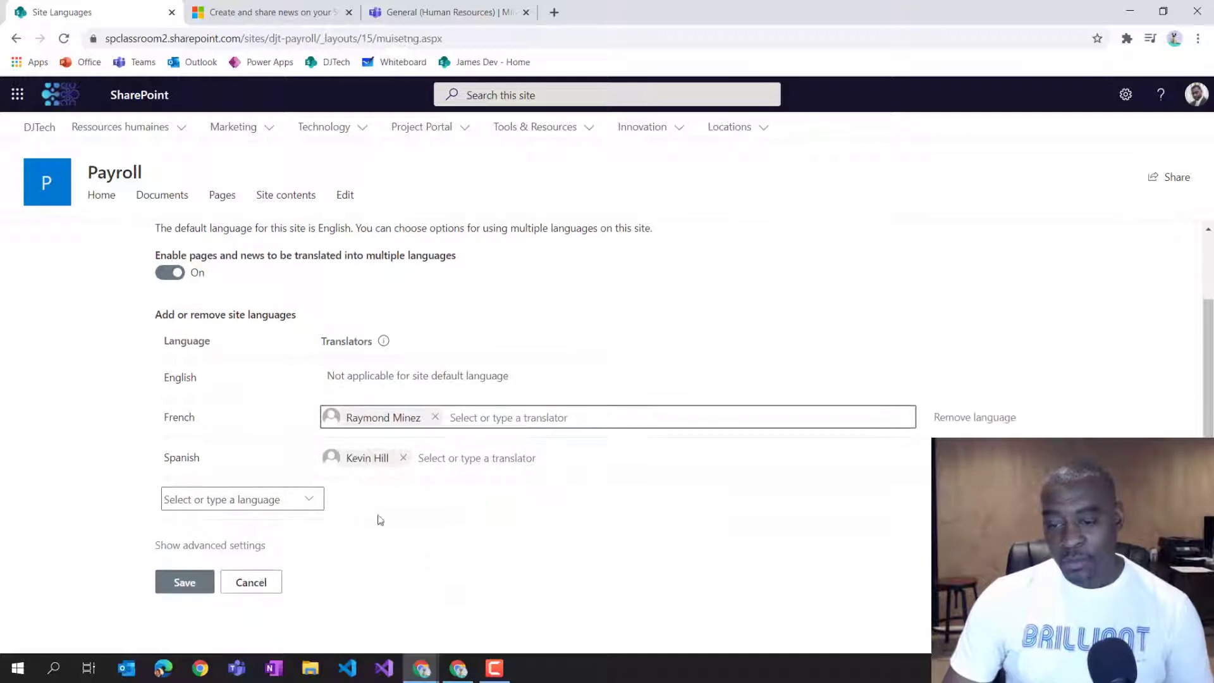
pyautogui.click(192, 590)
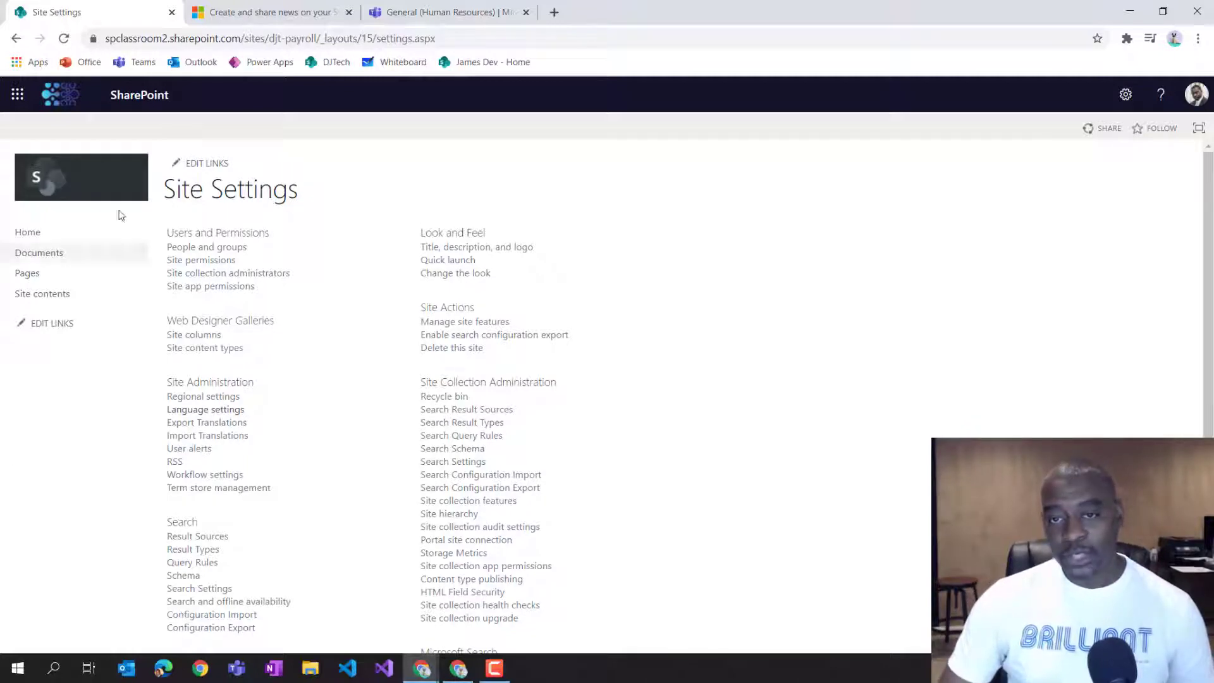
# Return to the Payroll home page and examine the languages offered by the language selector.
pyautogui.click(100, 182)
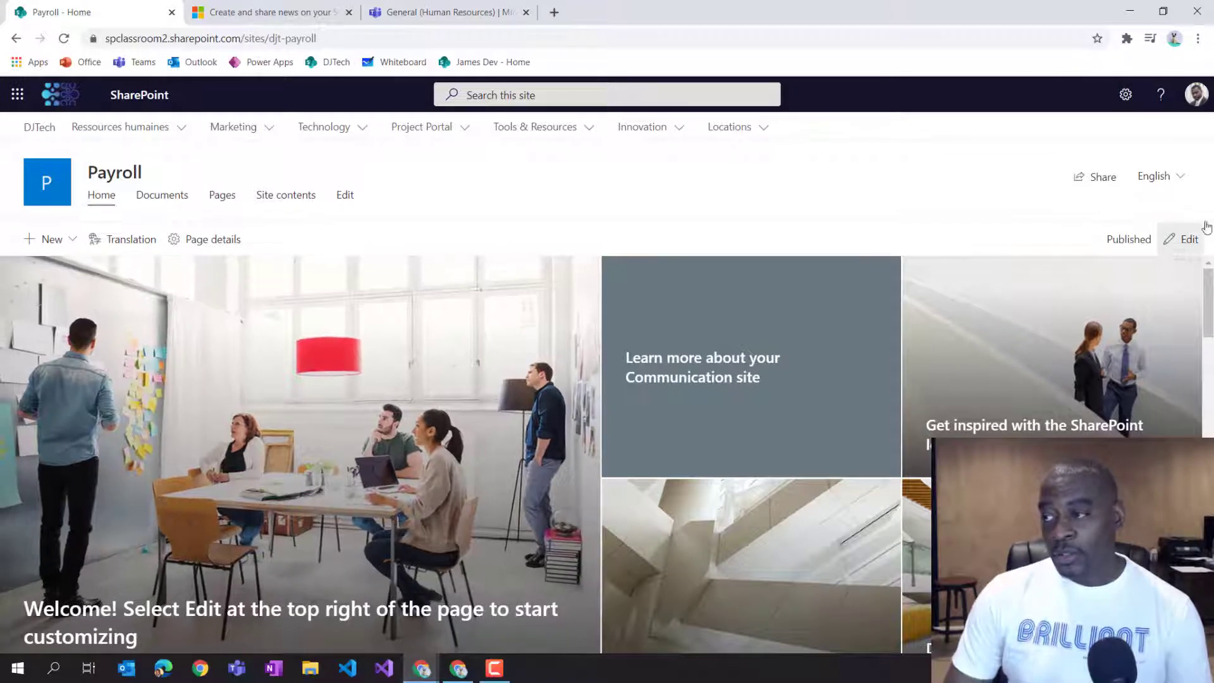
pyautogui.click(1176, 182)
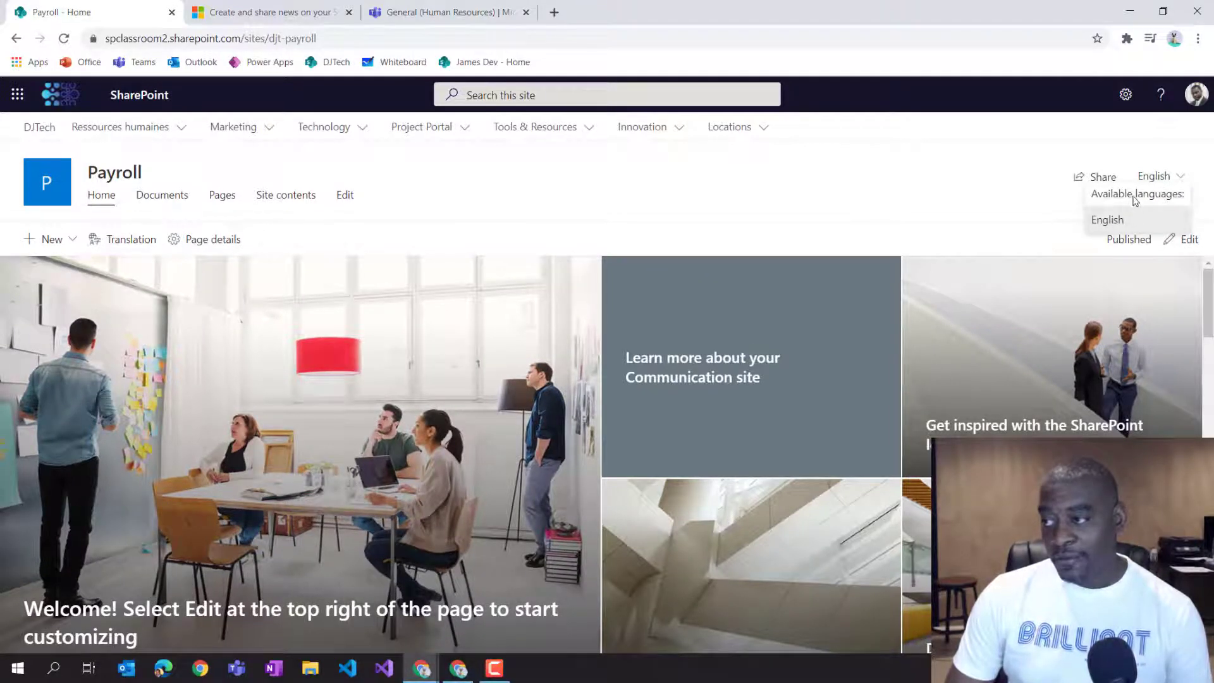
pyautogui.click(1070, 155)
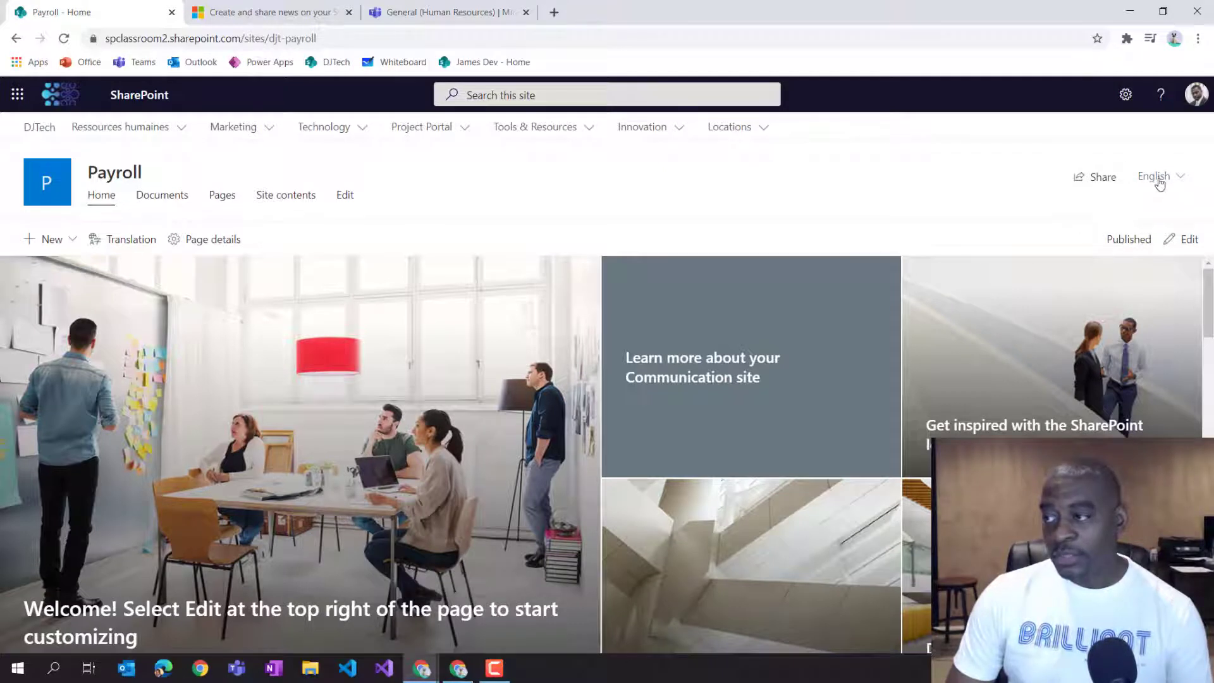
pyautogui.click(1158, 179)
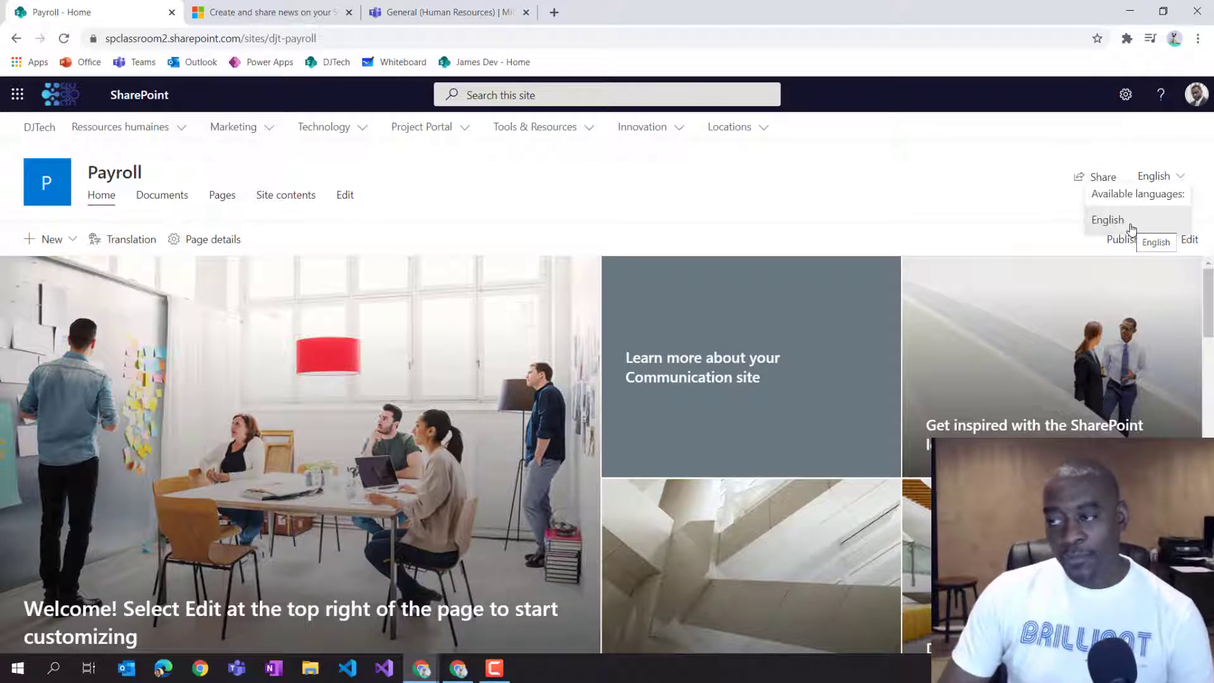
pyautogui.click(1128, 158)
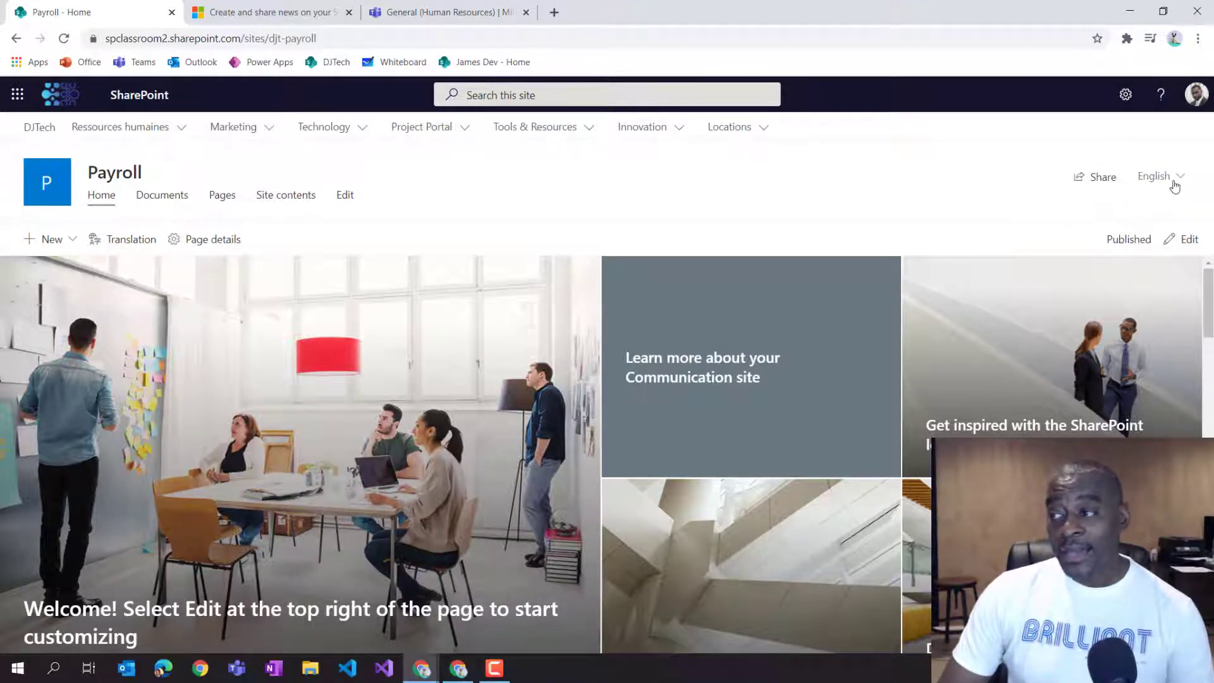
pyautogui.click(1174, 185)
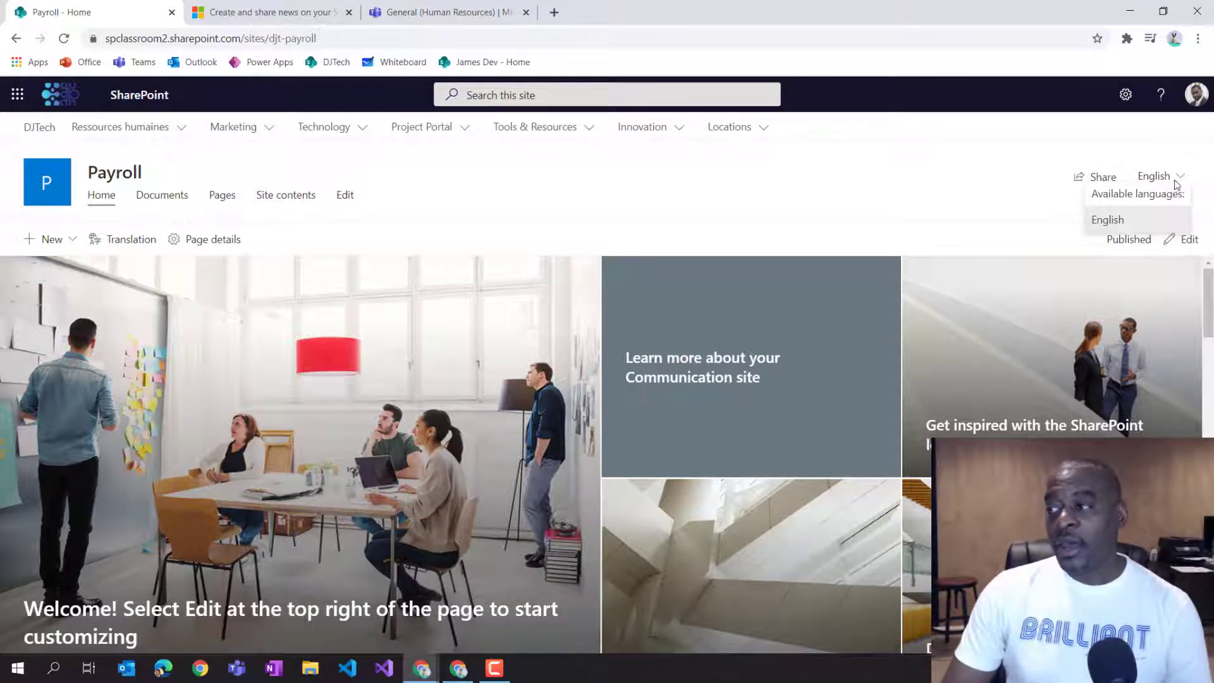
pyautogui.click(1167, 149)
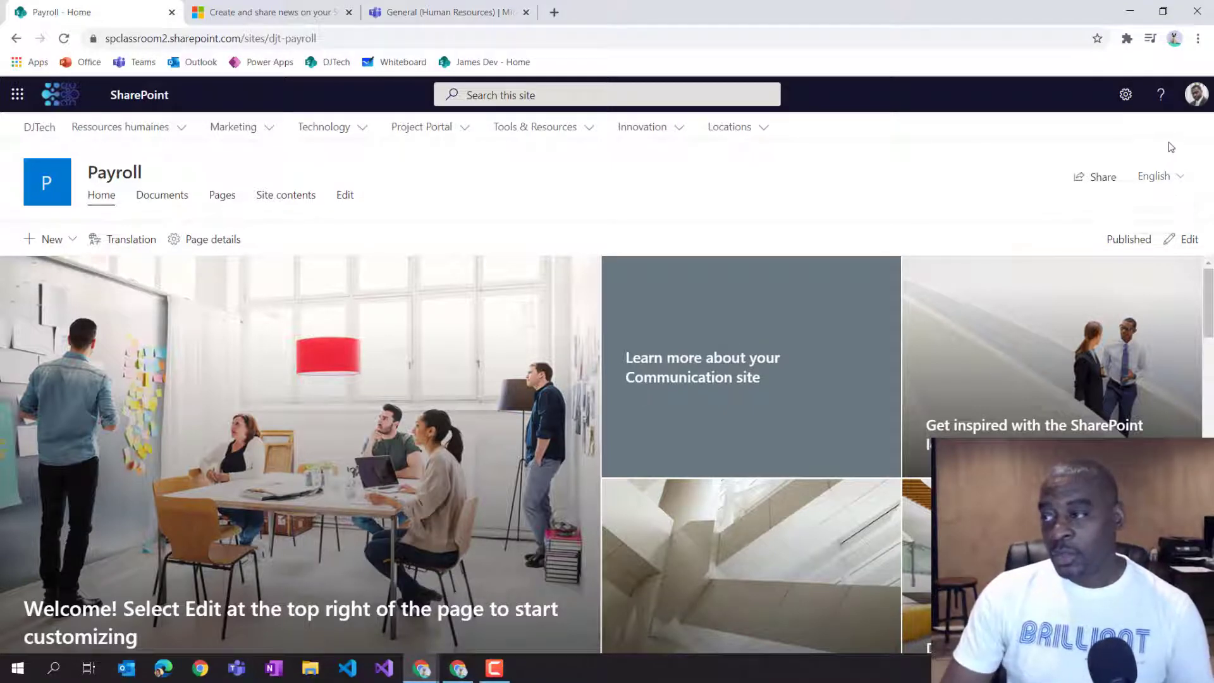
# Edit the home page and change the main Hero tile's background to the yellow keyboard photo from Corporate Images.
pyautogui.click(1184, 240)
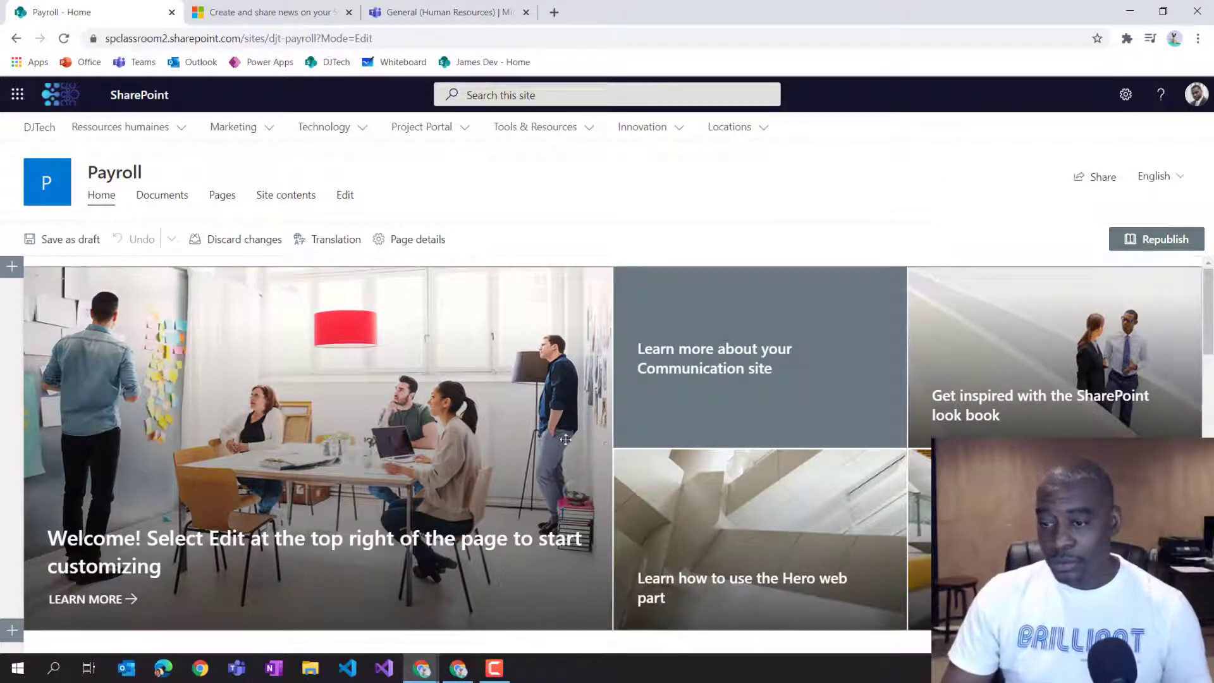
pyautogui.scroll(-5, 493, 418)
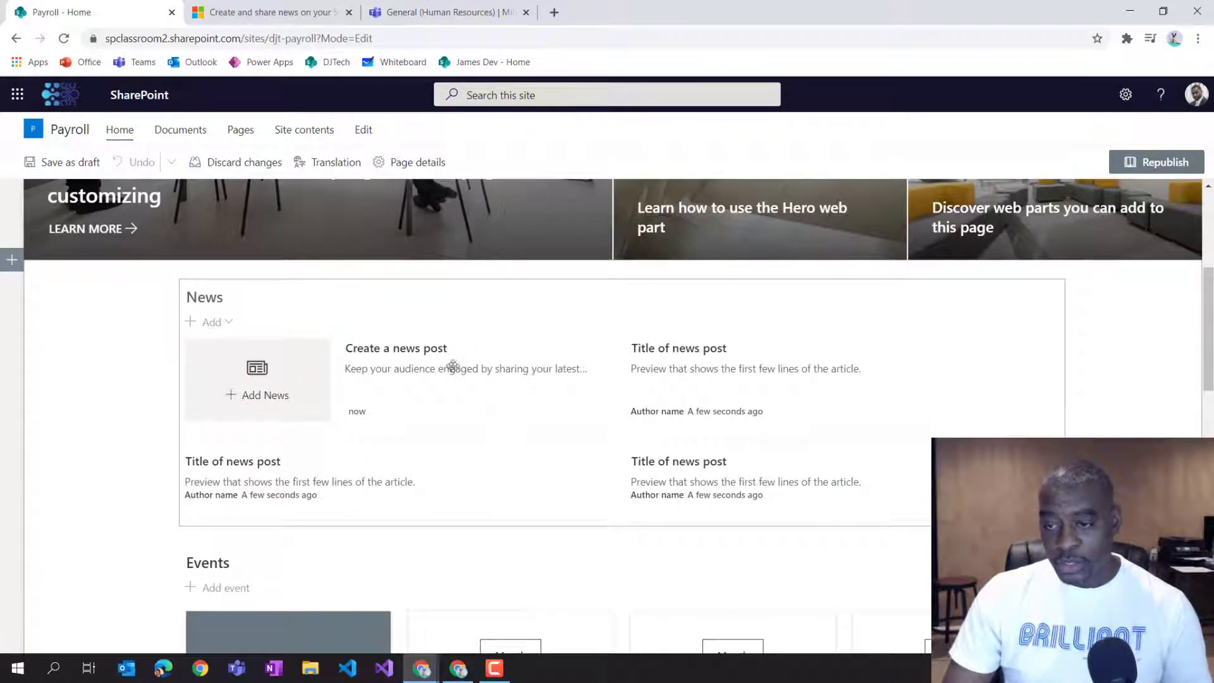
pyautogui.scroll(5, 306, 370)
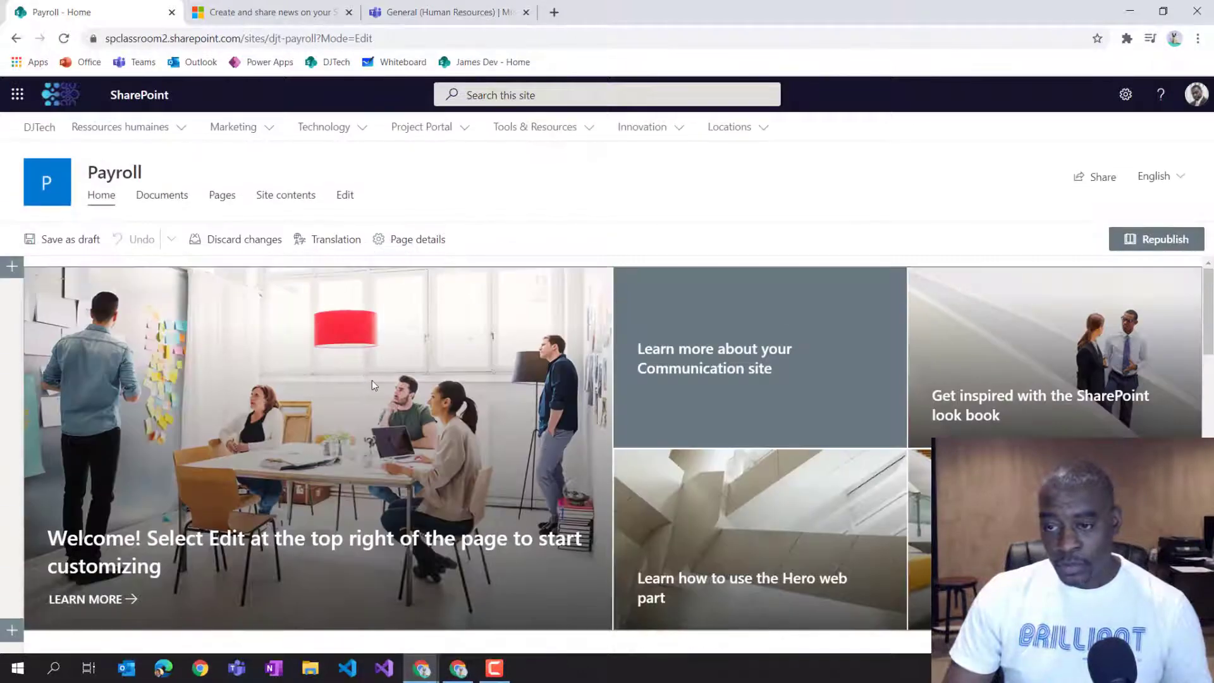
pyautogui.click(370, 382)
pyautogui.click(493, 610)
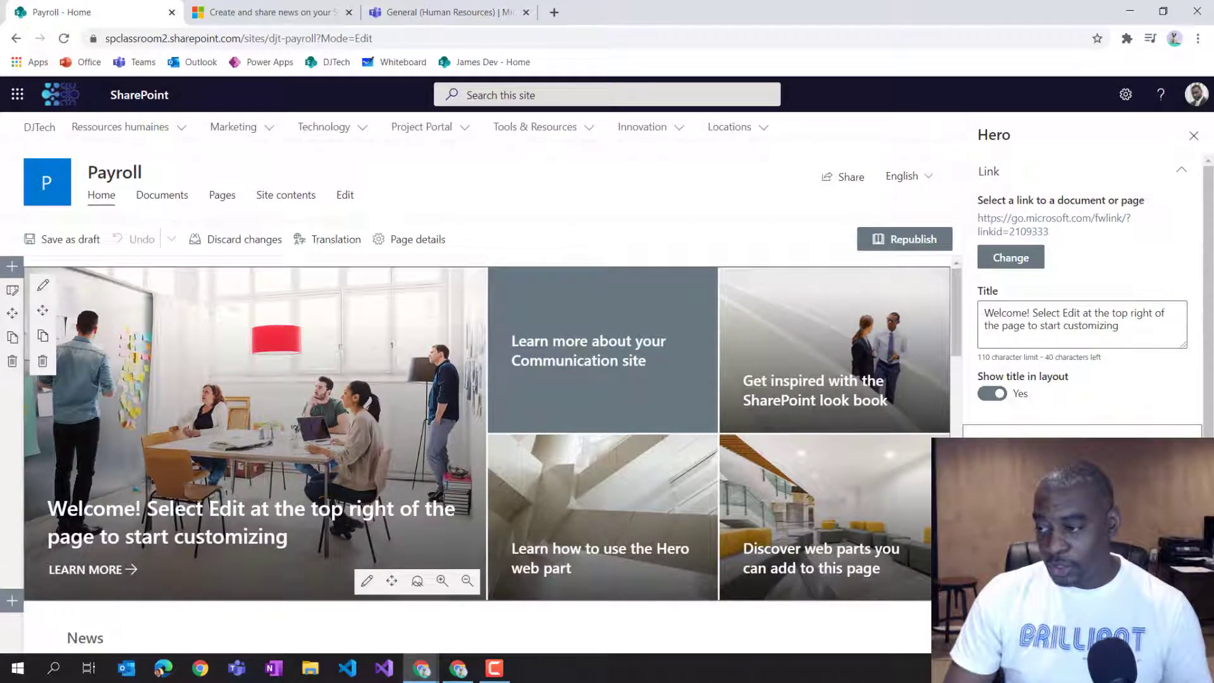
pyautogui.scroll(-2, 1080, 284)
pyautogui.click(1001, 520)
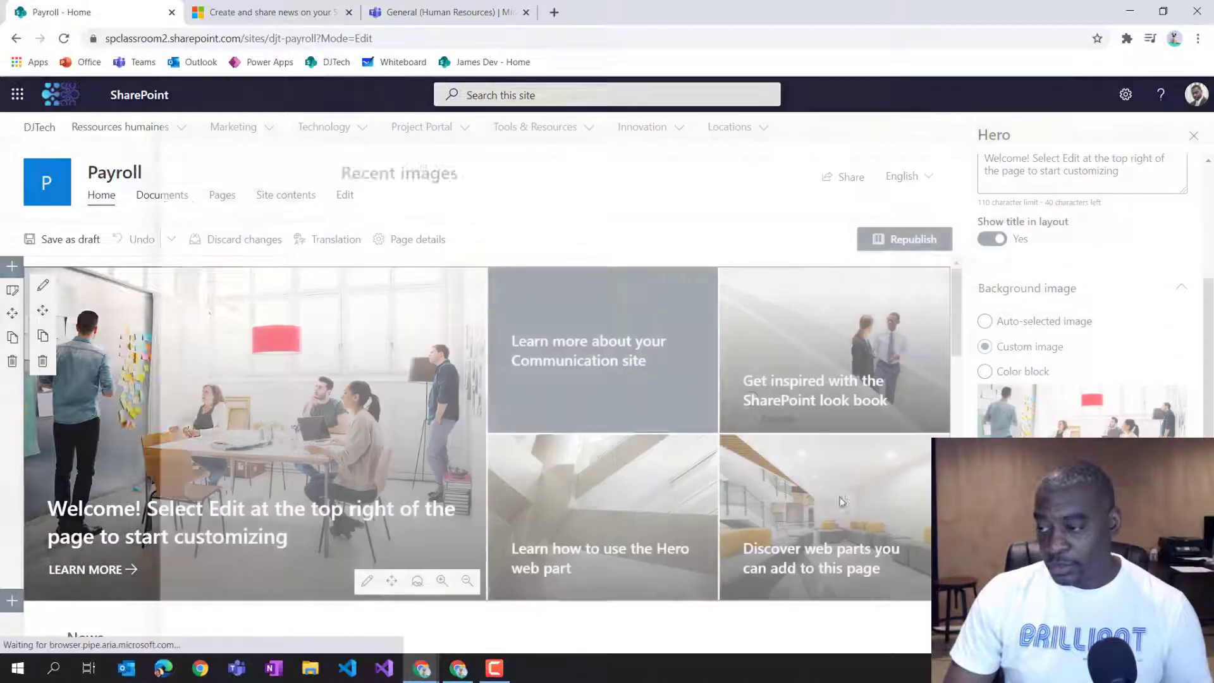
pyautogui.click(243, 314)
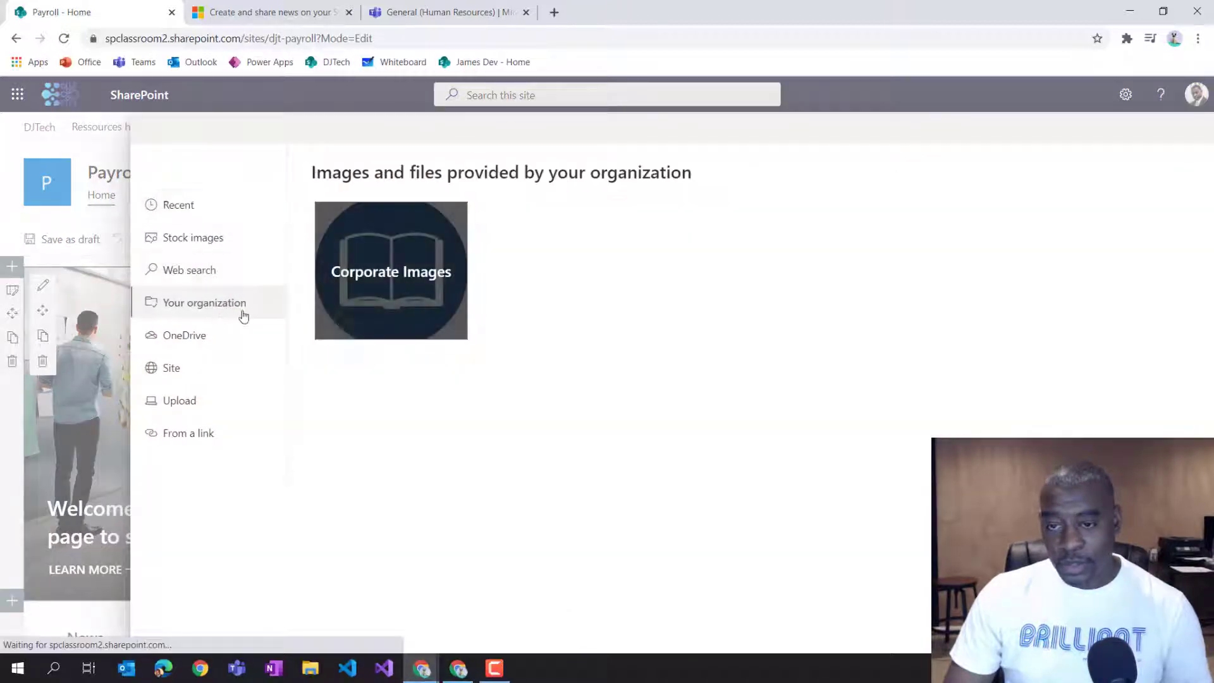
pyautogui.click(414, 291)
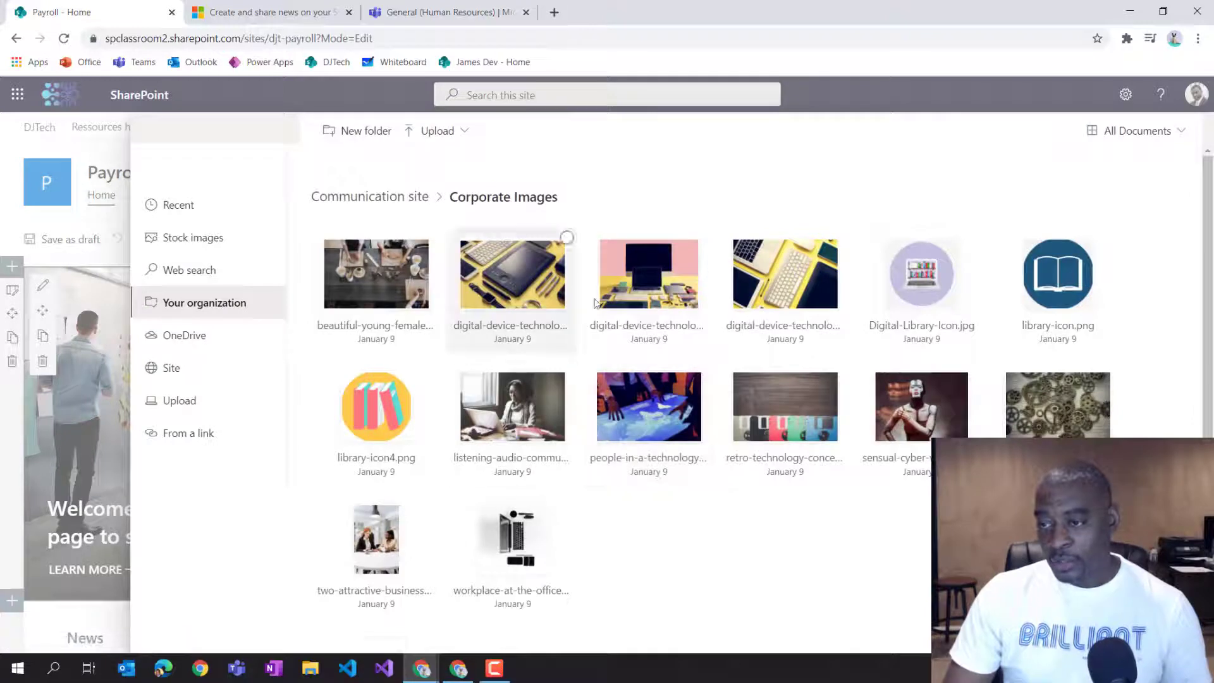
pyautogui.click(785, 277)
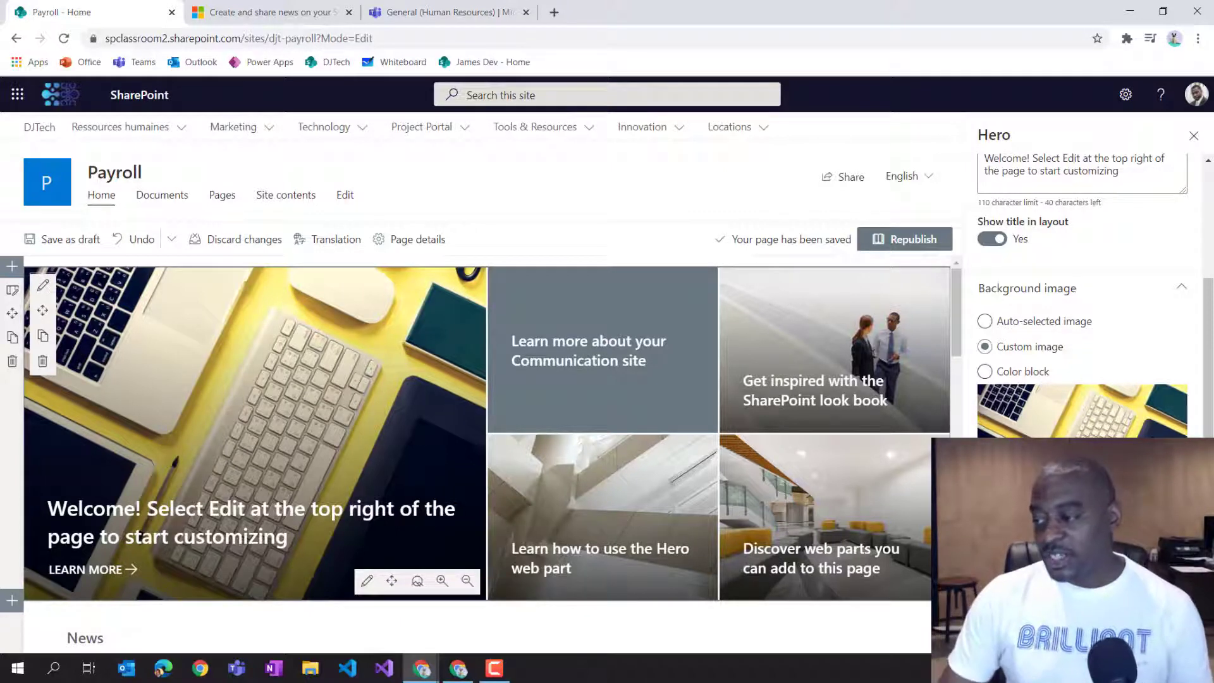
# Close the Hero properties pane and republish the home page.
pyautogui.scroll(3, 1193, 409)
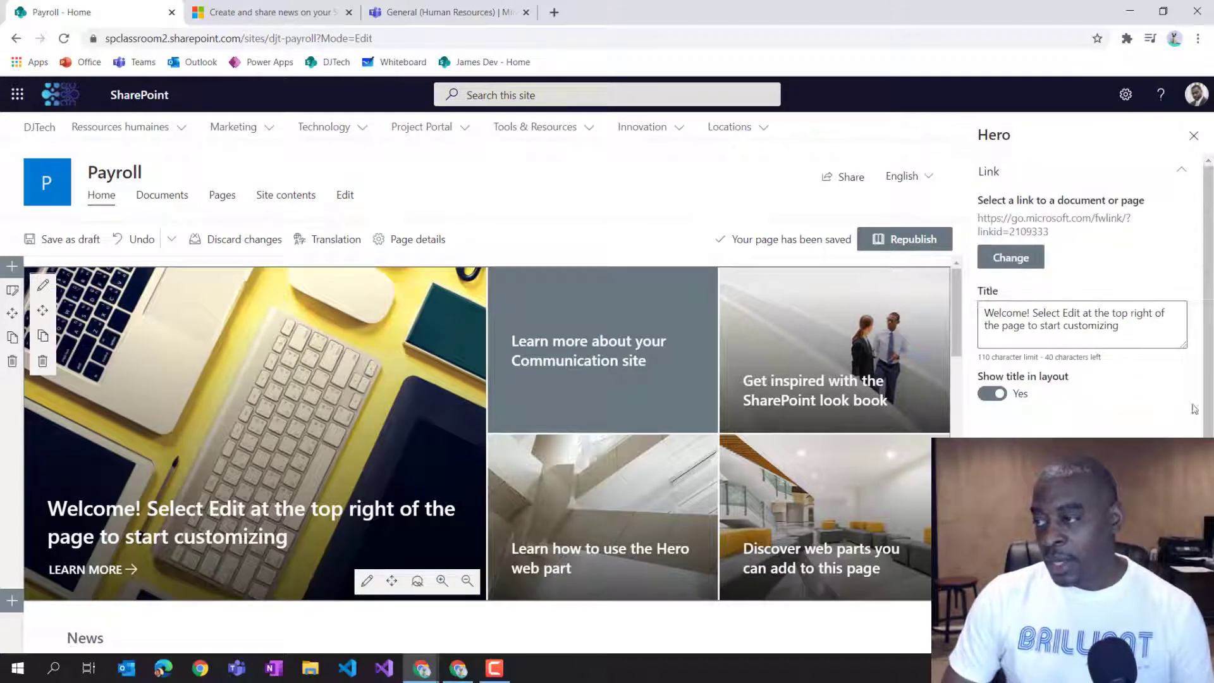
pyautogui.click(1194, 137)
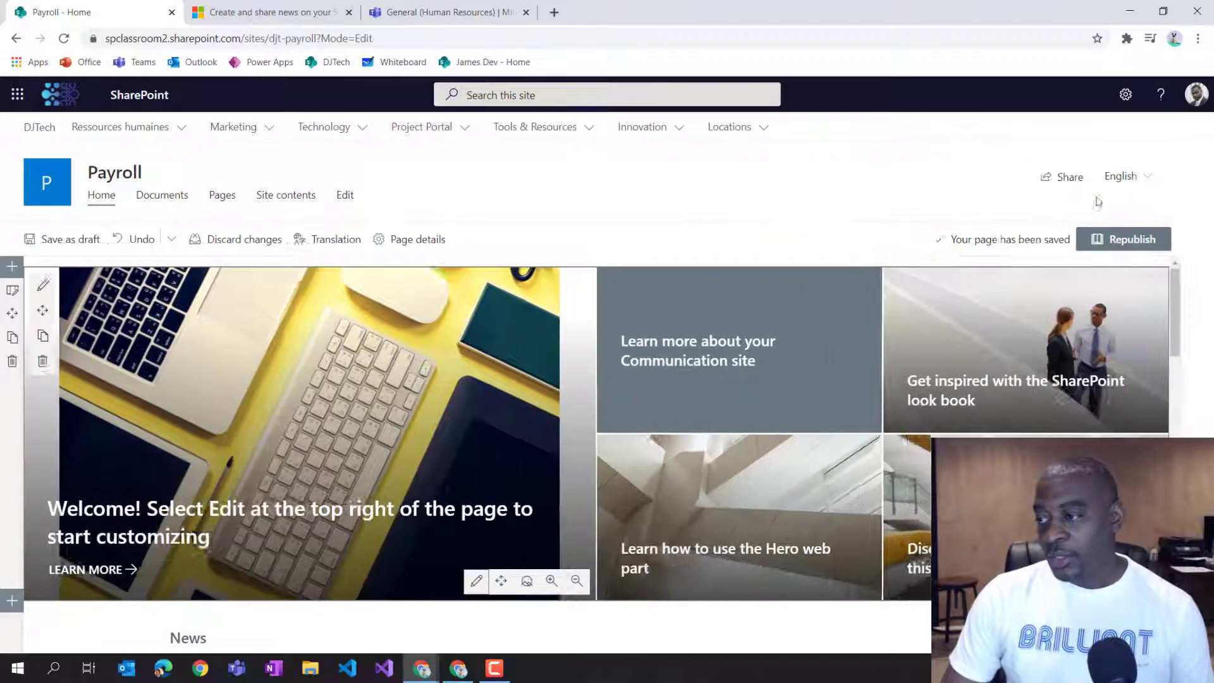
pyautogui.click(1157, 241)
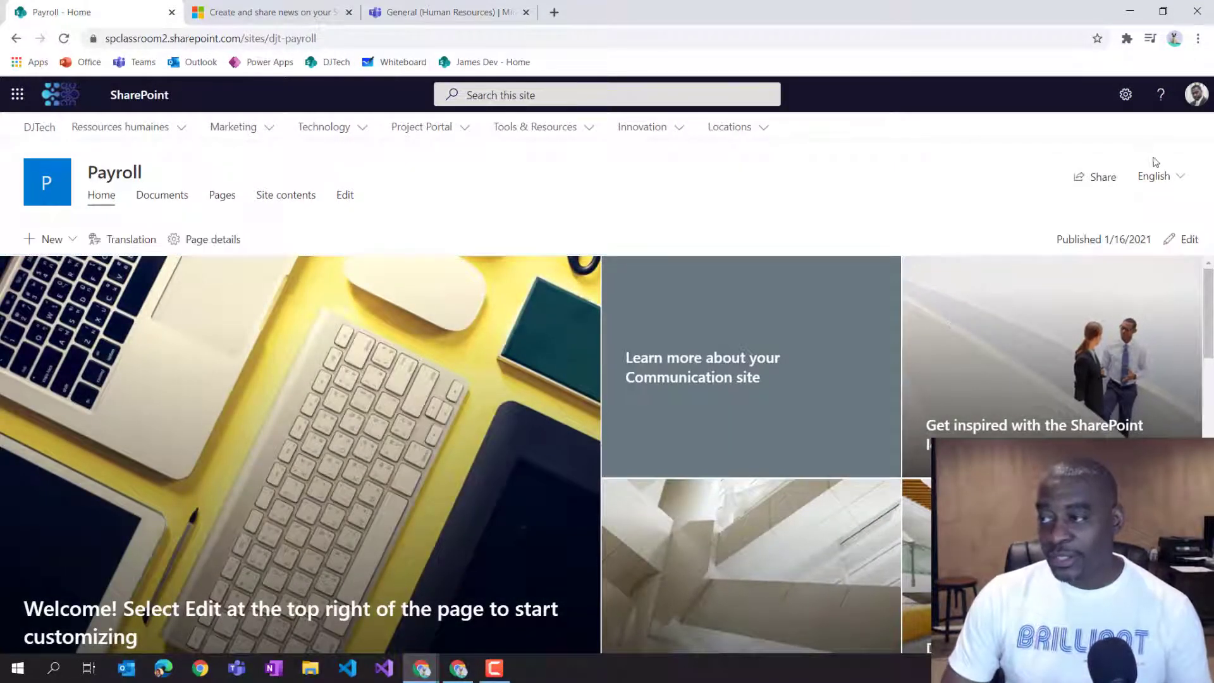
# Edit the home page again, create translation copies for all languages, and republish it.
pyautogui.click(1181, 239)
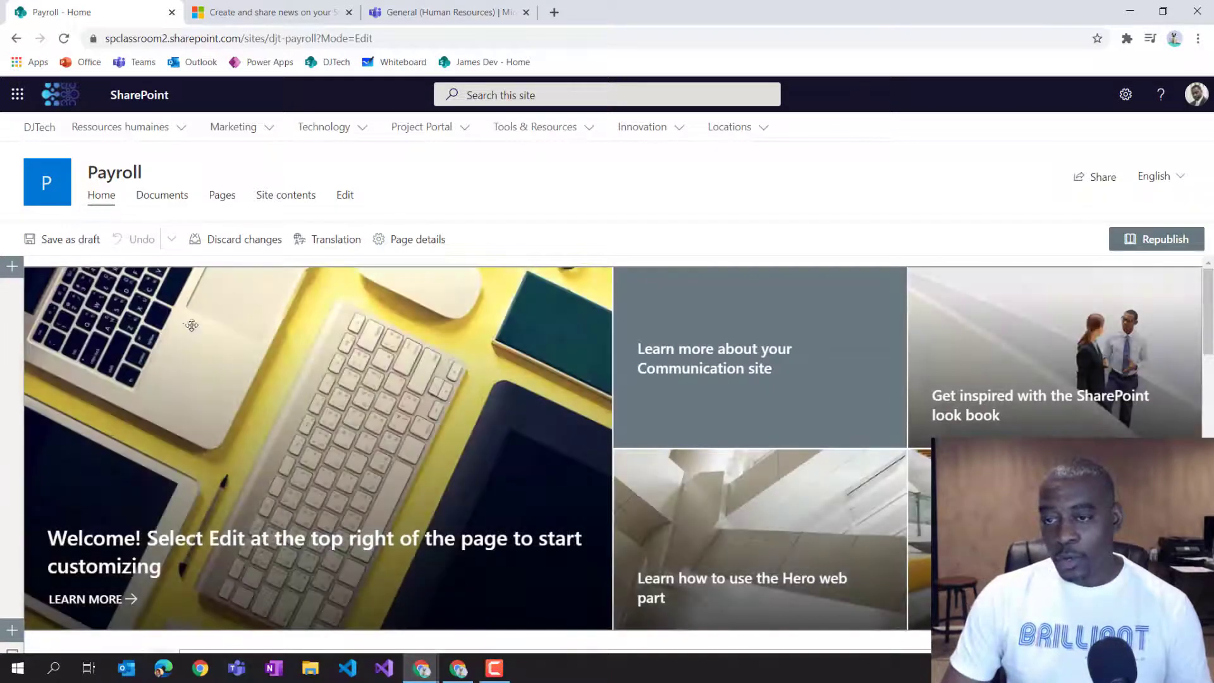
pyautogui.click(334, 247)
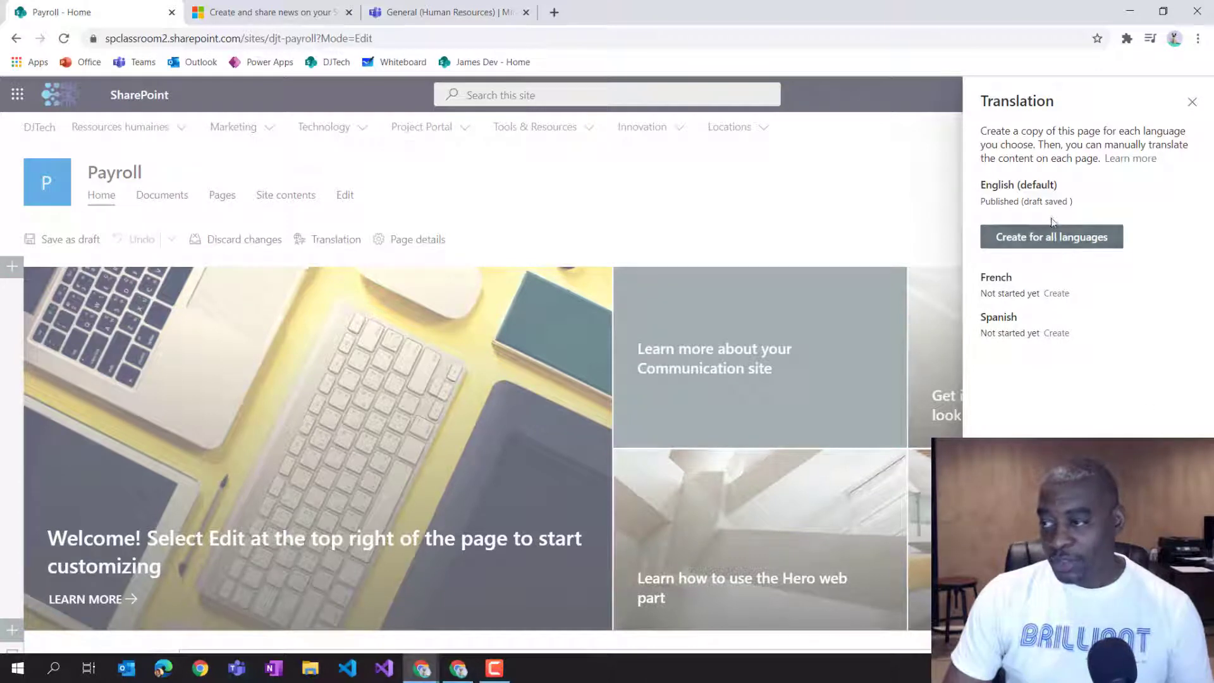
pyautogui.click(1044, 240)
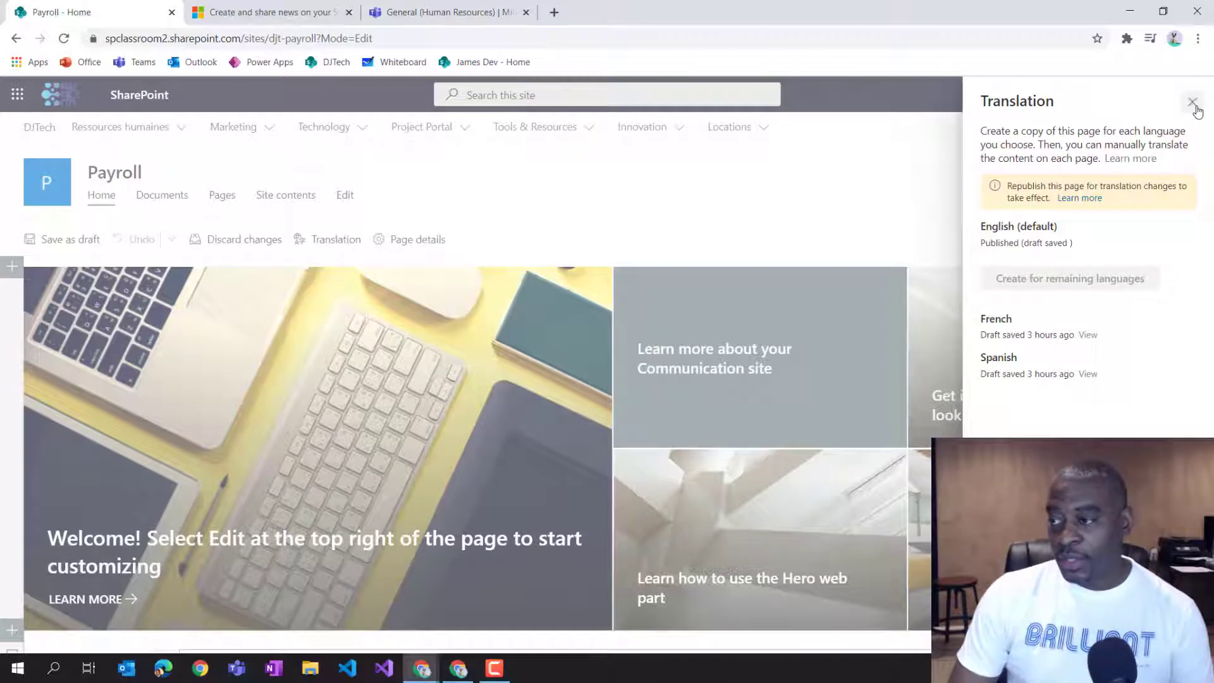
pyautogui.click(1192, 104)
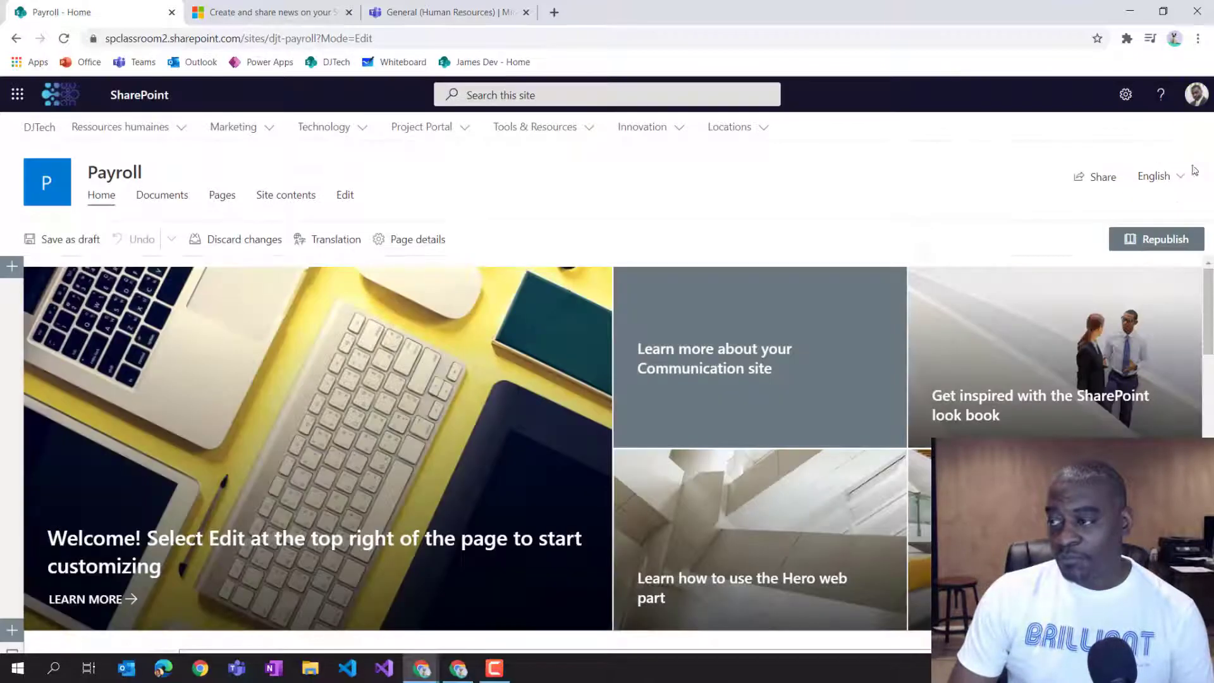
pyautogui.click(1167, 237)
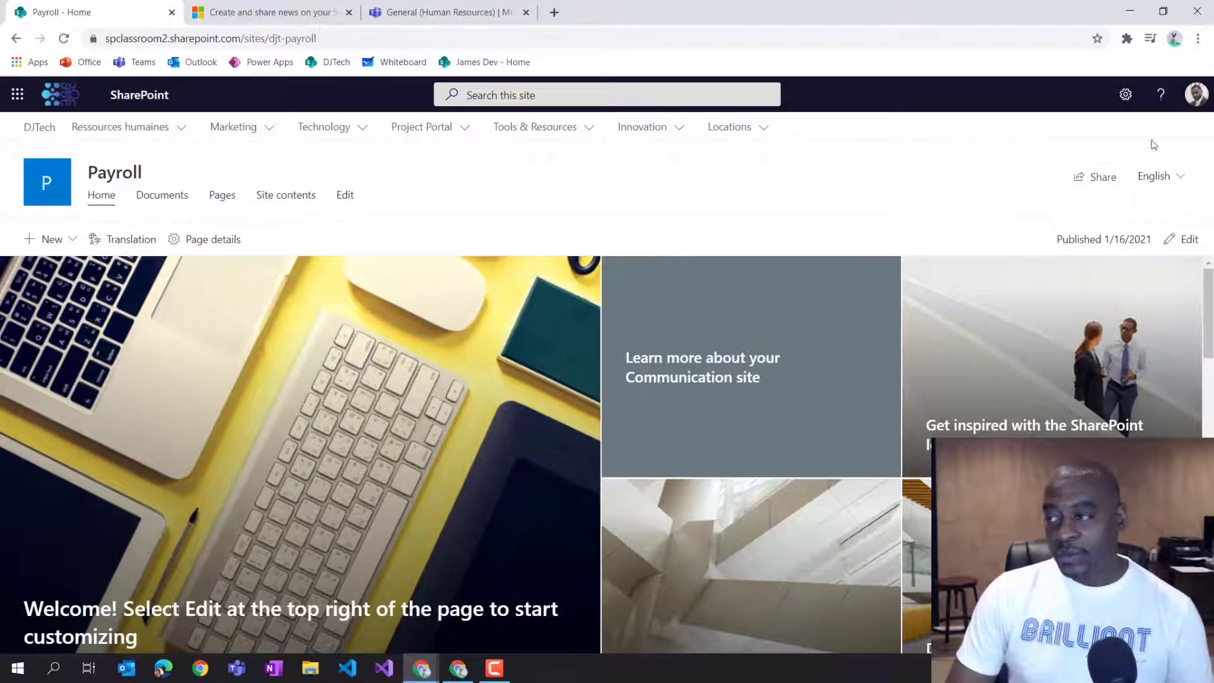
# Check the languages offered by the language selector.
pyautogui.click(1186, 177)
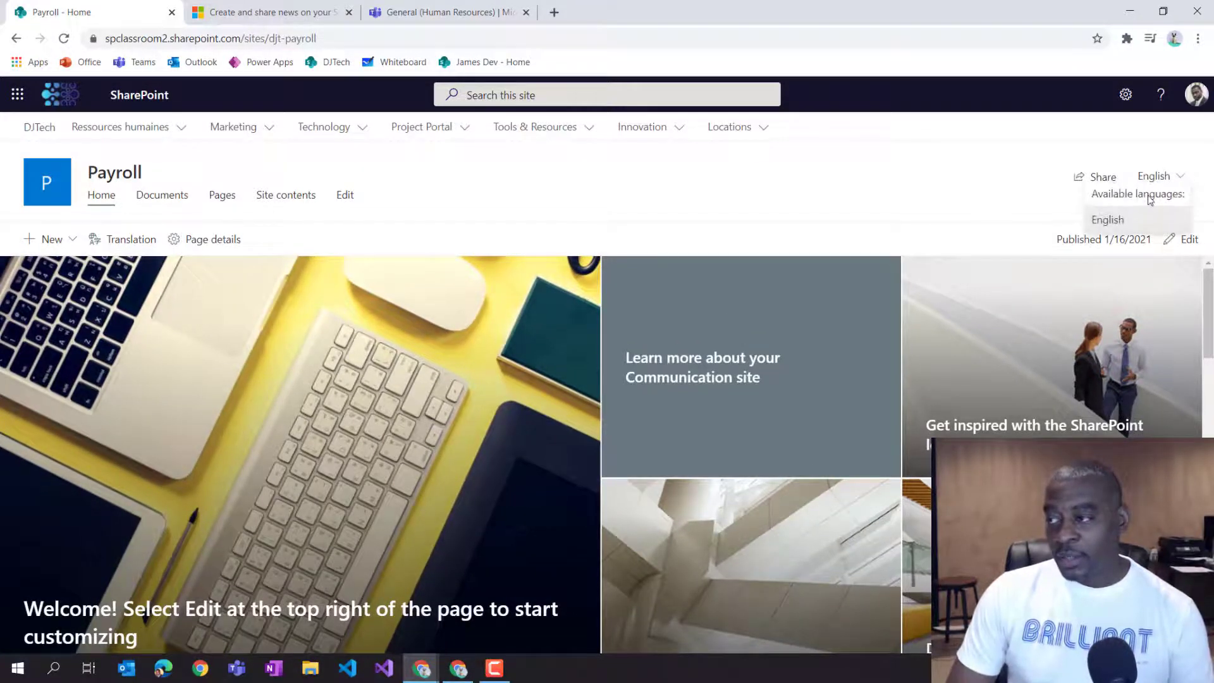
# Edit the Payroll home page, open the Translation panel to check the French and Spanish copies, then close it and reload the page.
pyautogui.click(1183, 239)
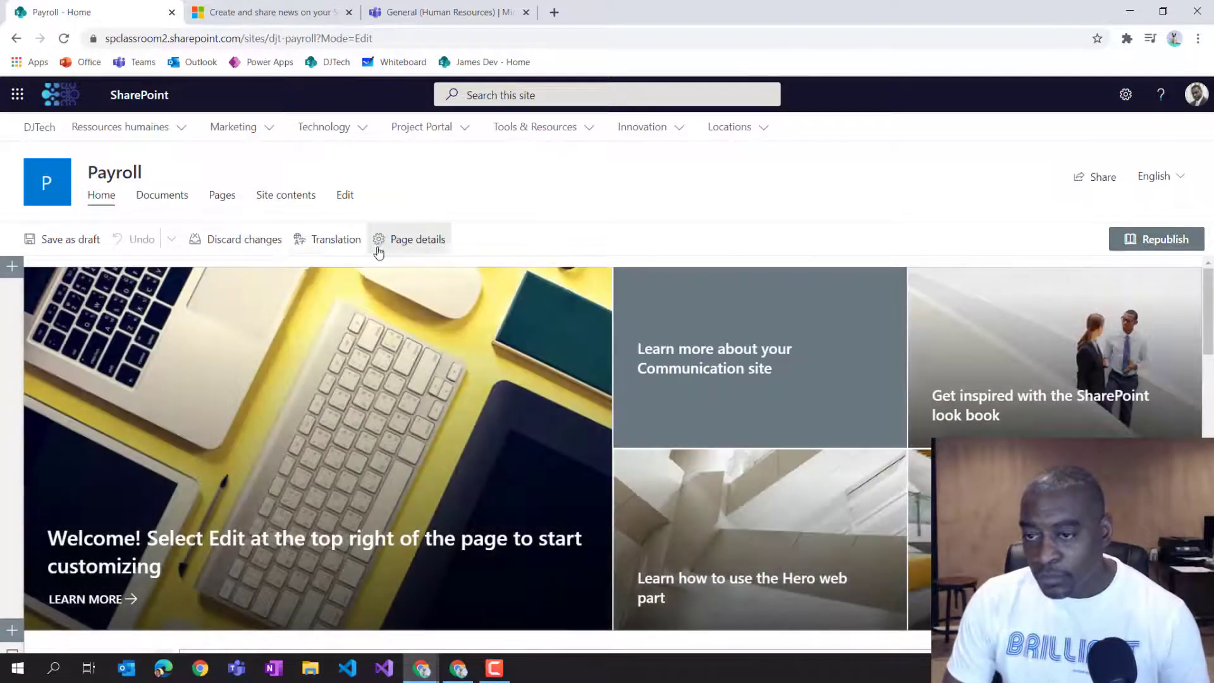
pyautogui.click(322, 239)
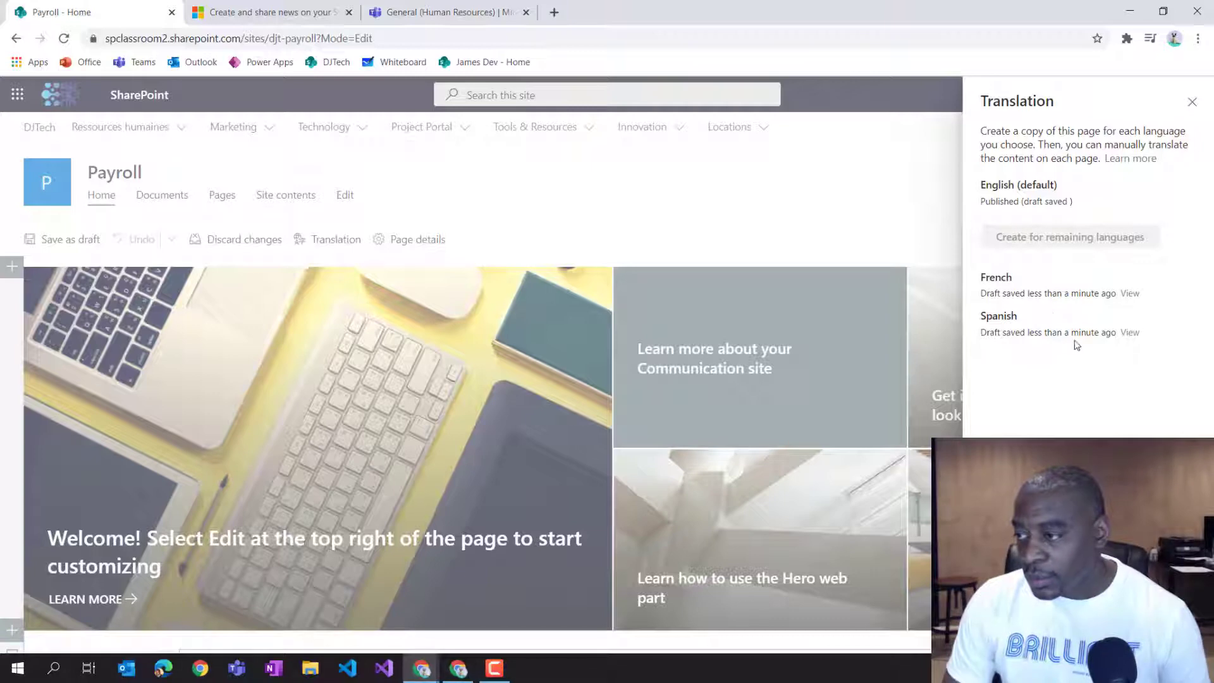
pyautogui.click(1191, 102)
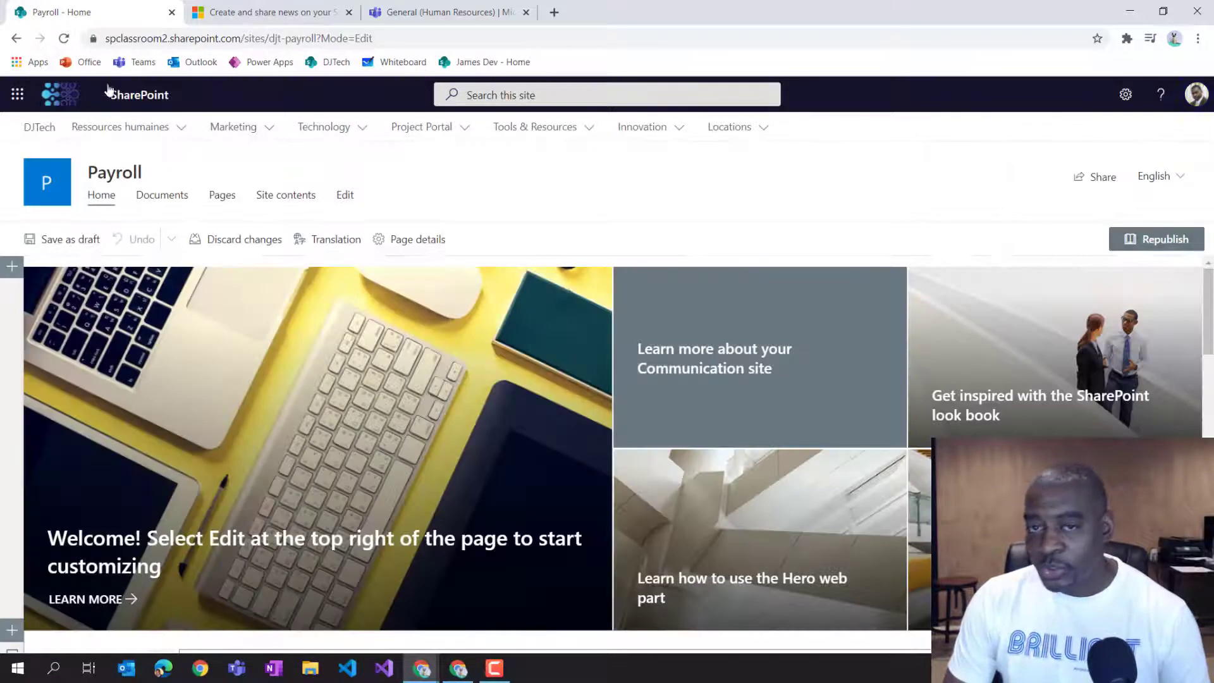
pyautogui.click(64, 39)
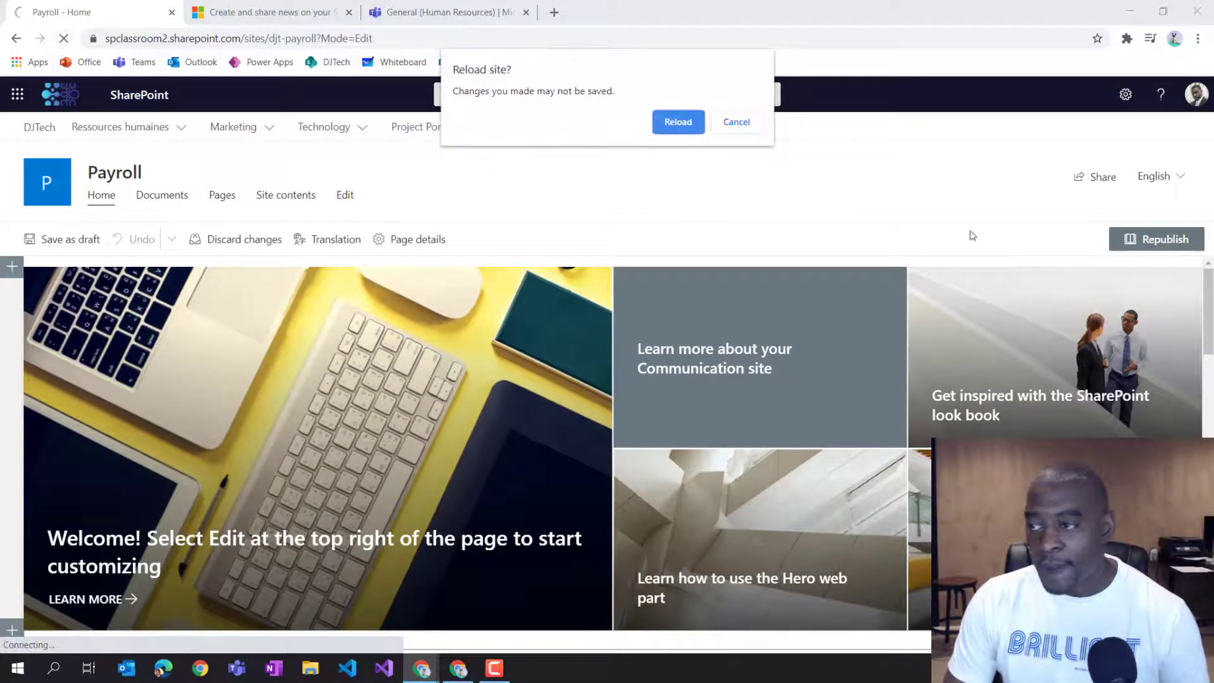
pyautogui.click(678, 122)
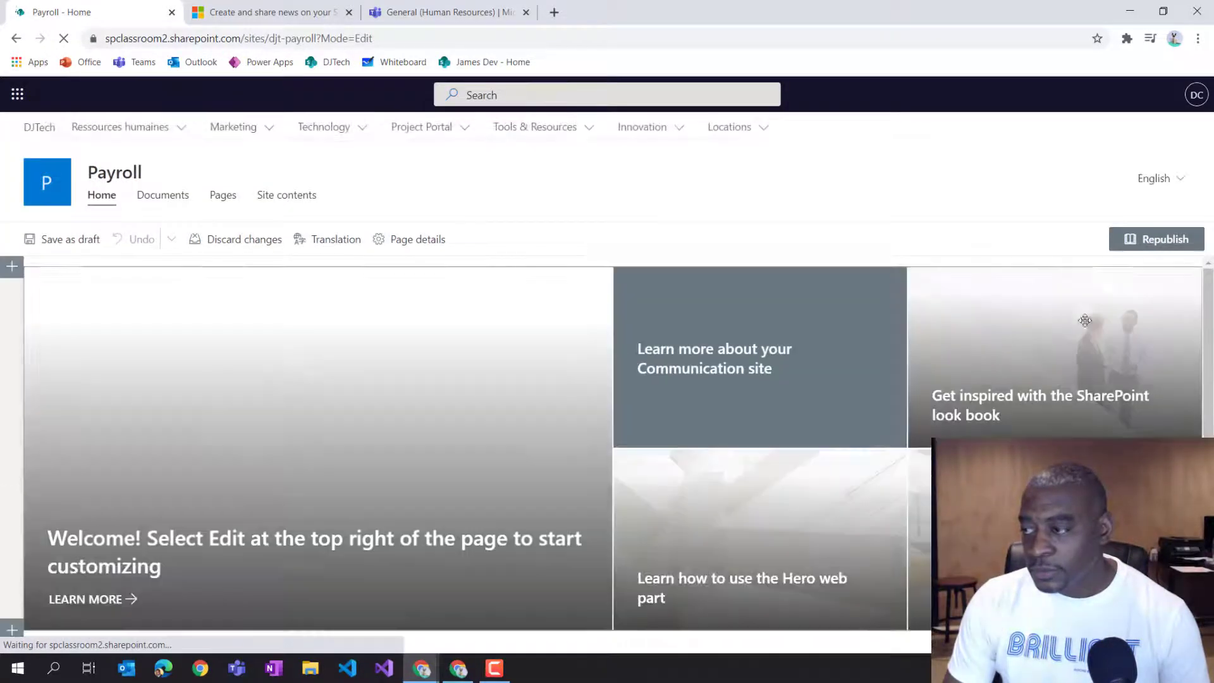
# Switch the home page between its French and Spanish versions and inspect the language folder in each page address.
pyautogui.click(1169, 178)
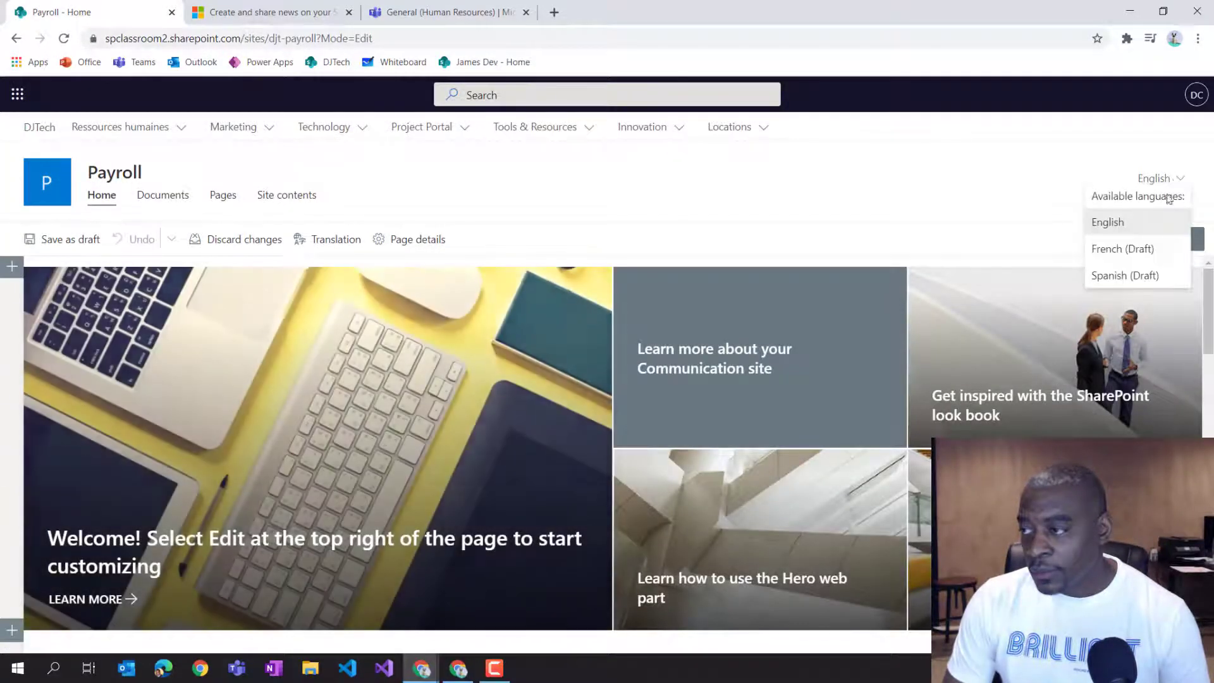
pyautogui.click(1146, 261)
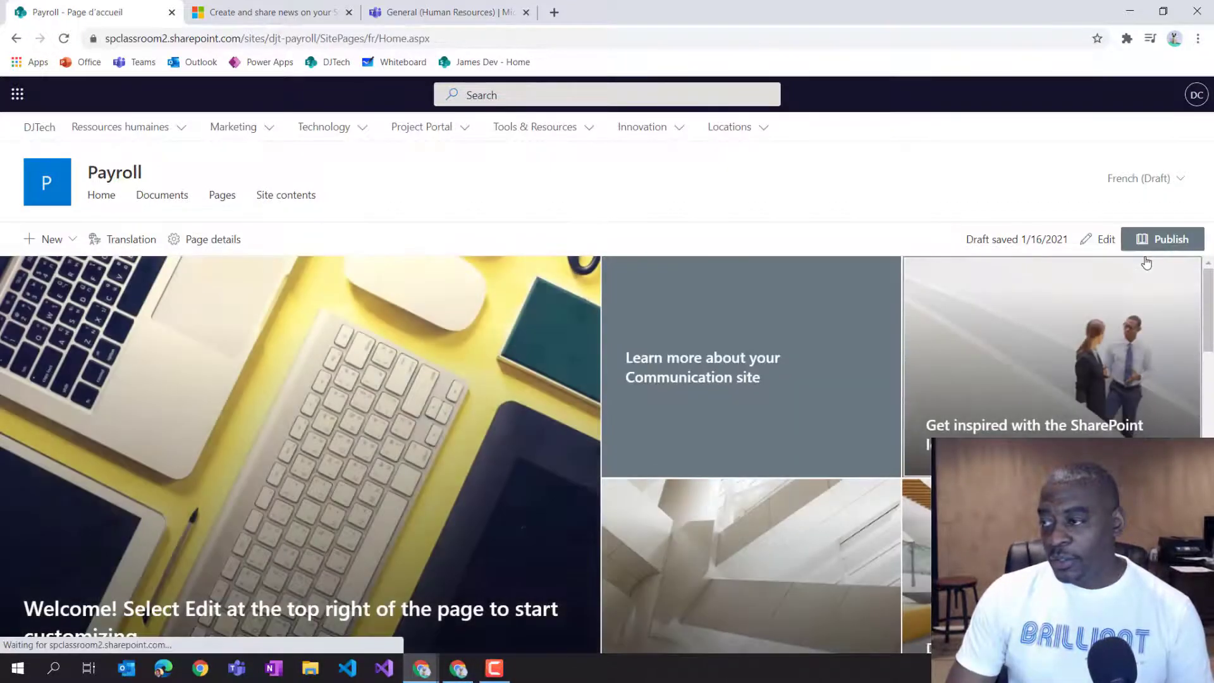
pyautogui.click(1156, 176)
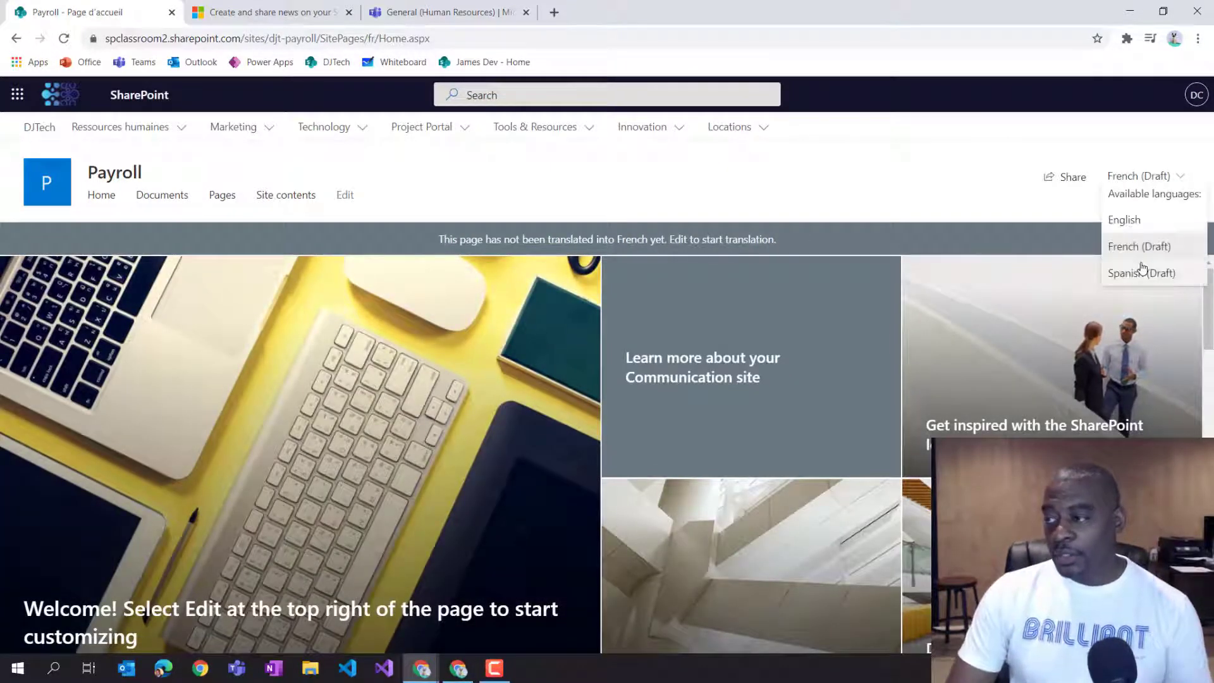
pyautogui.click(1141, 275)
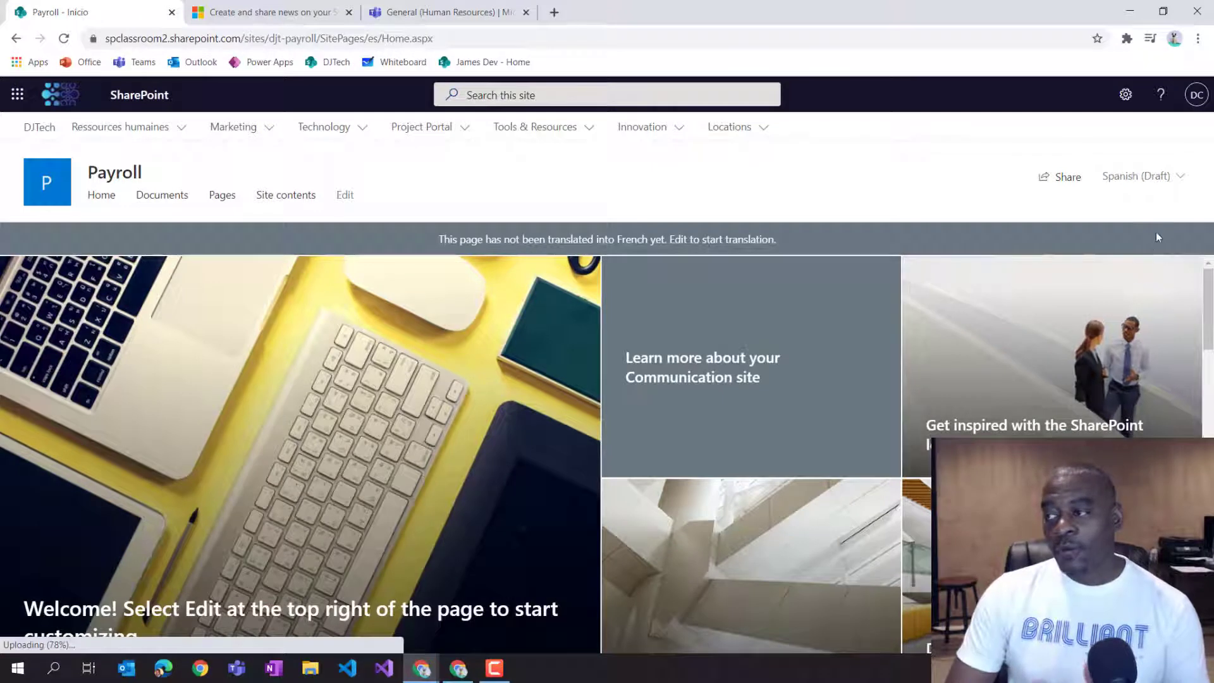
pyautogui.click(1155, 178)
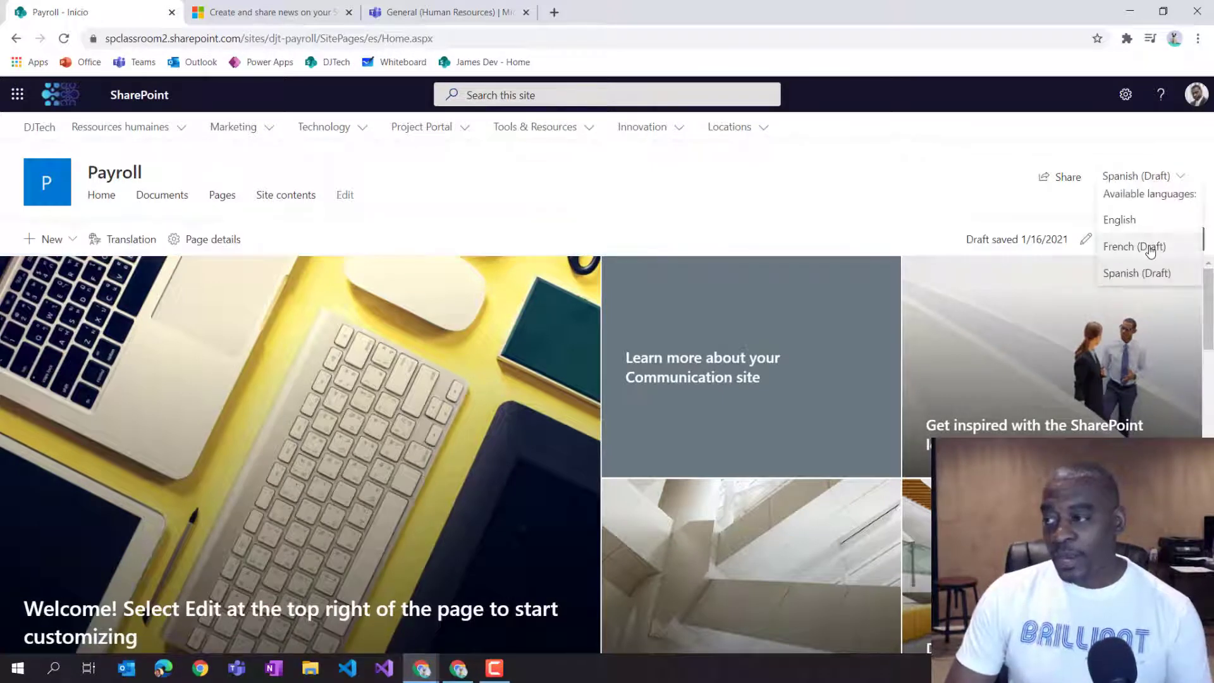
pyautogui.click(372, 39)
pyautogui.moveTo(399, 39); pyautogui.dragTo(425, 39)
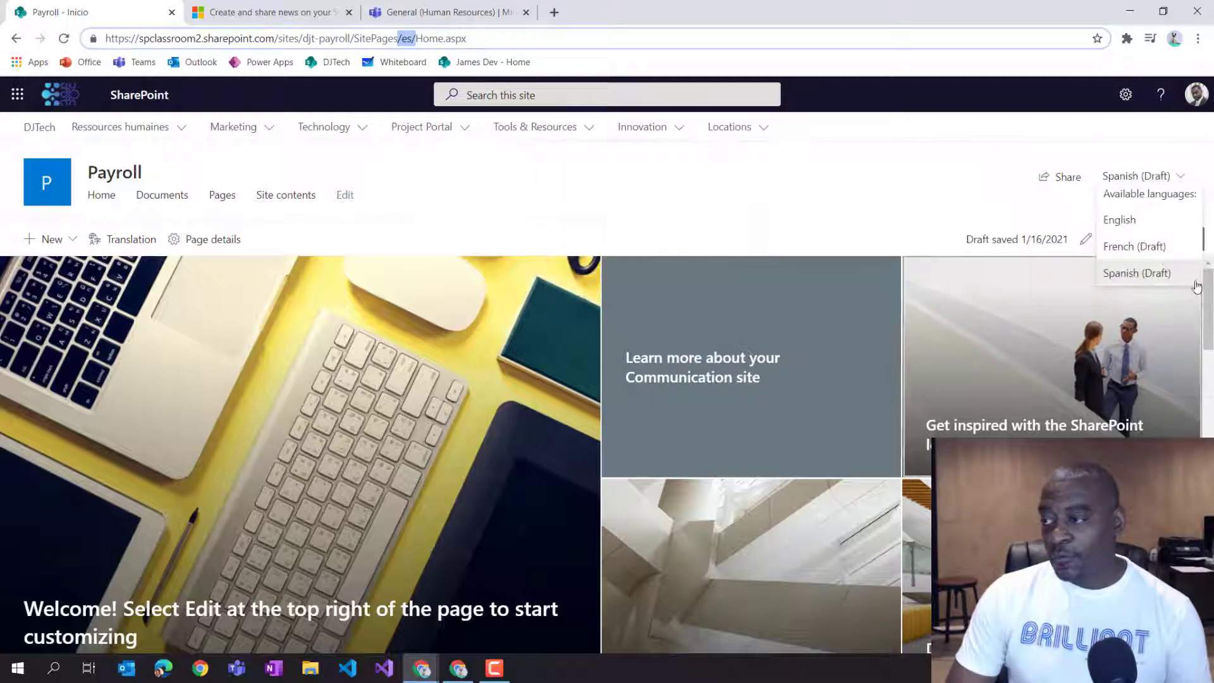
pyautogui.click(1162, 254)
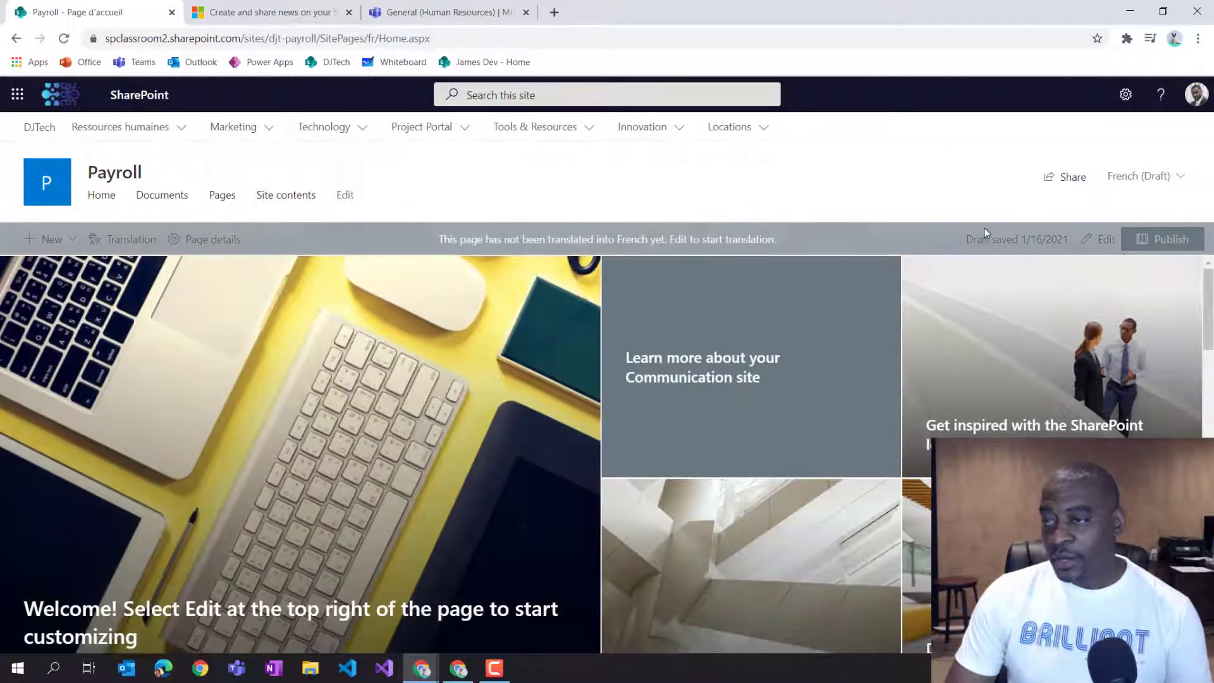
pyautogui.moveTo(380, 39)
pyautogui.mouseDown()
pyautogui.moveTo(354, 41)
pyautogui.moveTo(366, 39)
pyautogui.mouseUp()
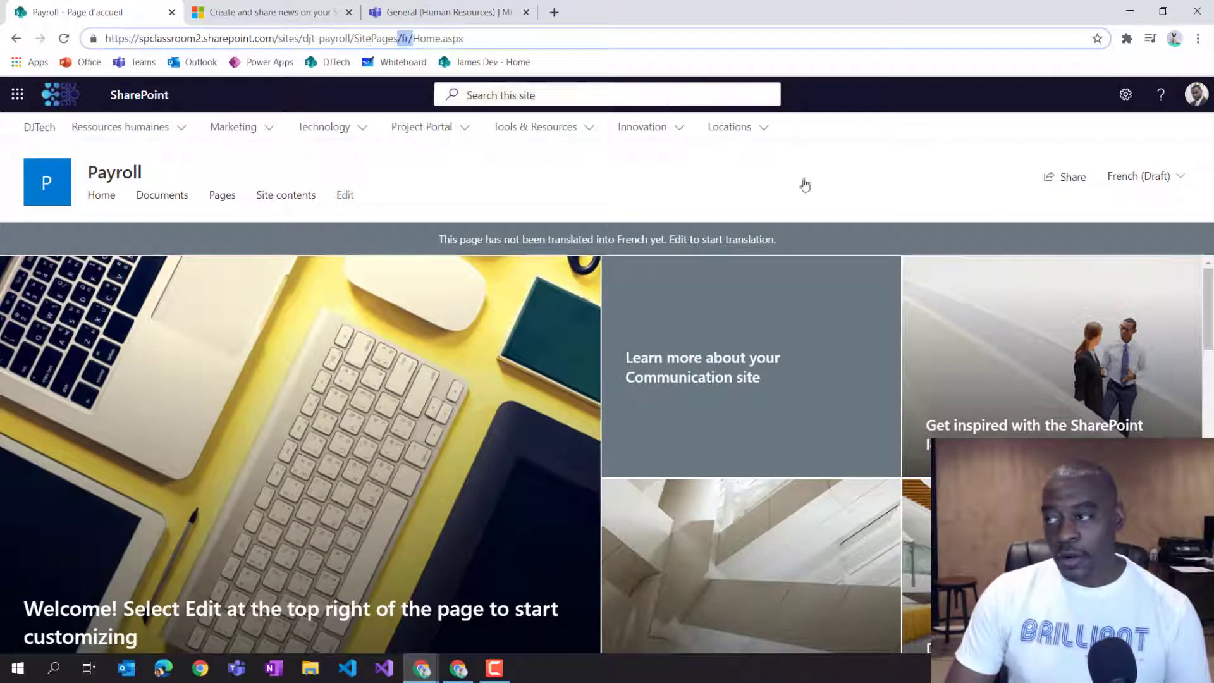
# Browse Site contents to the Site Pages library, open the fr folder, and return to Site Pages.
pyautogui.click(1127, 96)
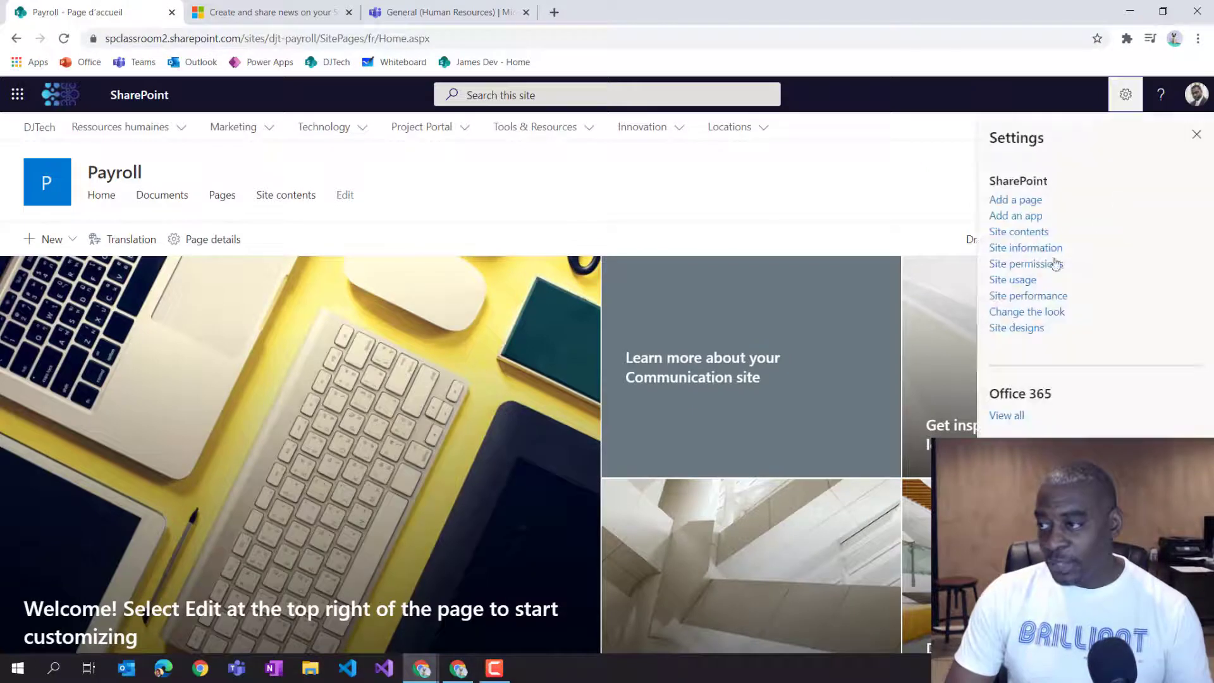
pyautogui.click(1036, 235)
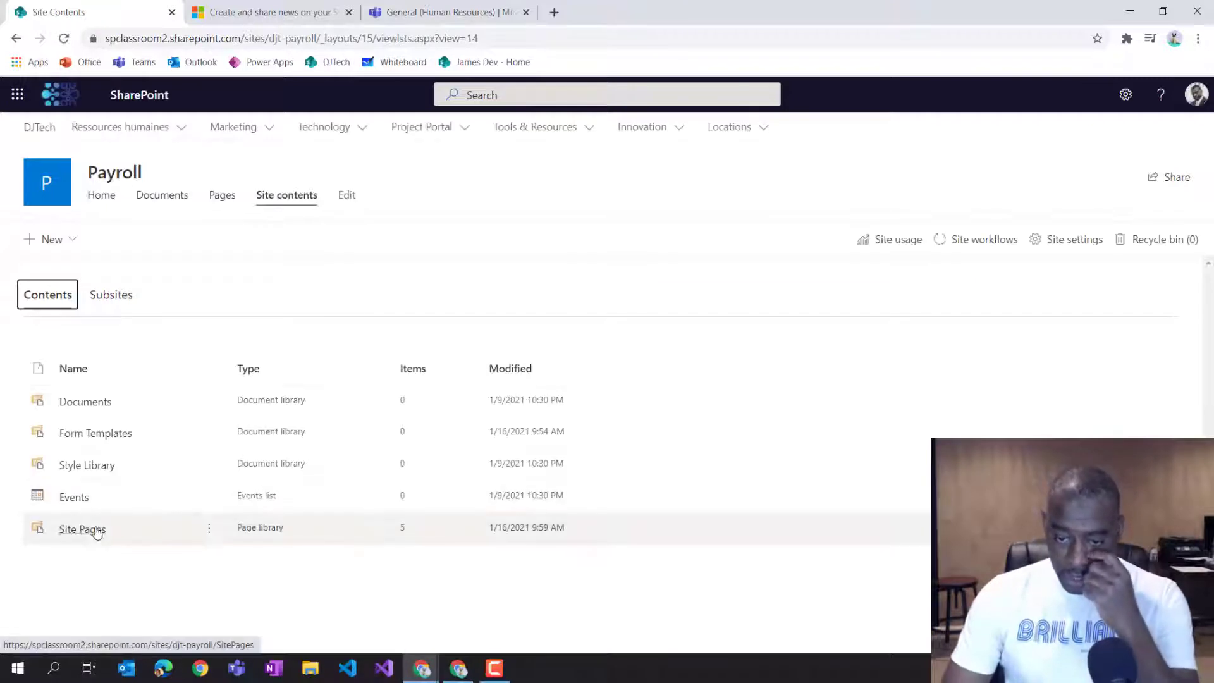
pyautogui.click(97, 531)
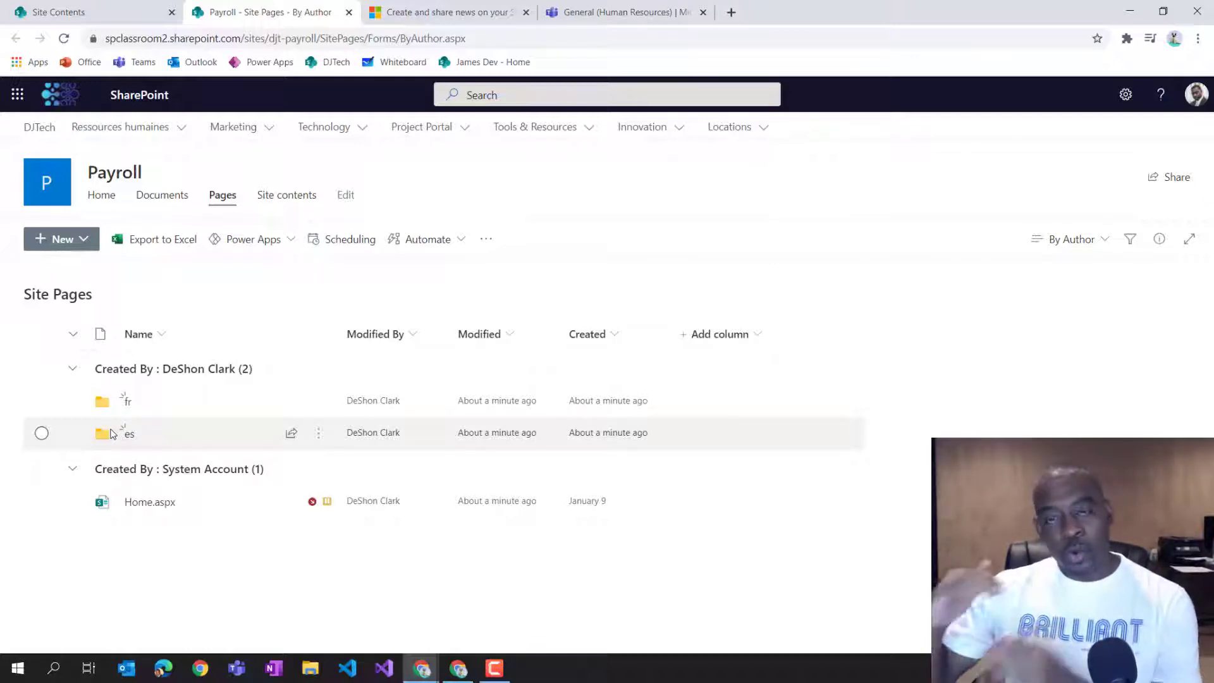
pyautogui.click(128, 404)
pyautogui.moveTo(130, 408)
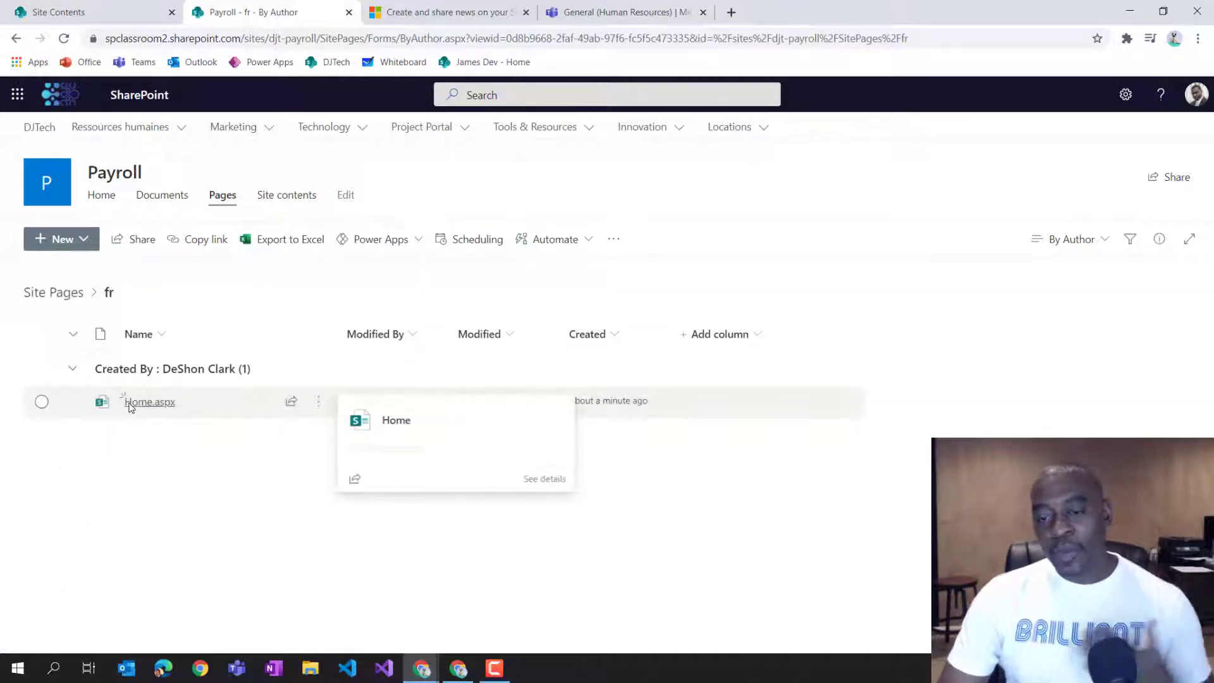
pyautogui.click(68, 304)
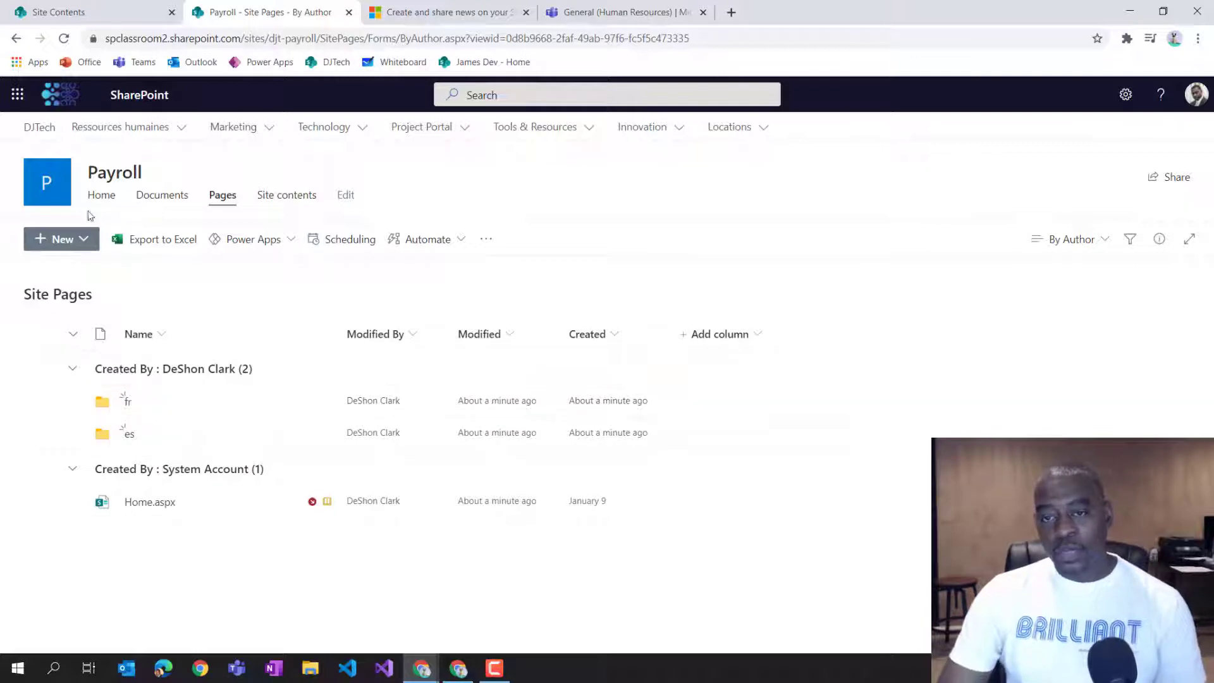
# Go to the DJTech hub home page and switch its language to English, then to Portuguese (Brazil).
pyautogui.click(61, 195)
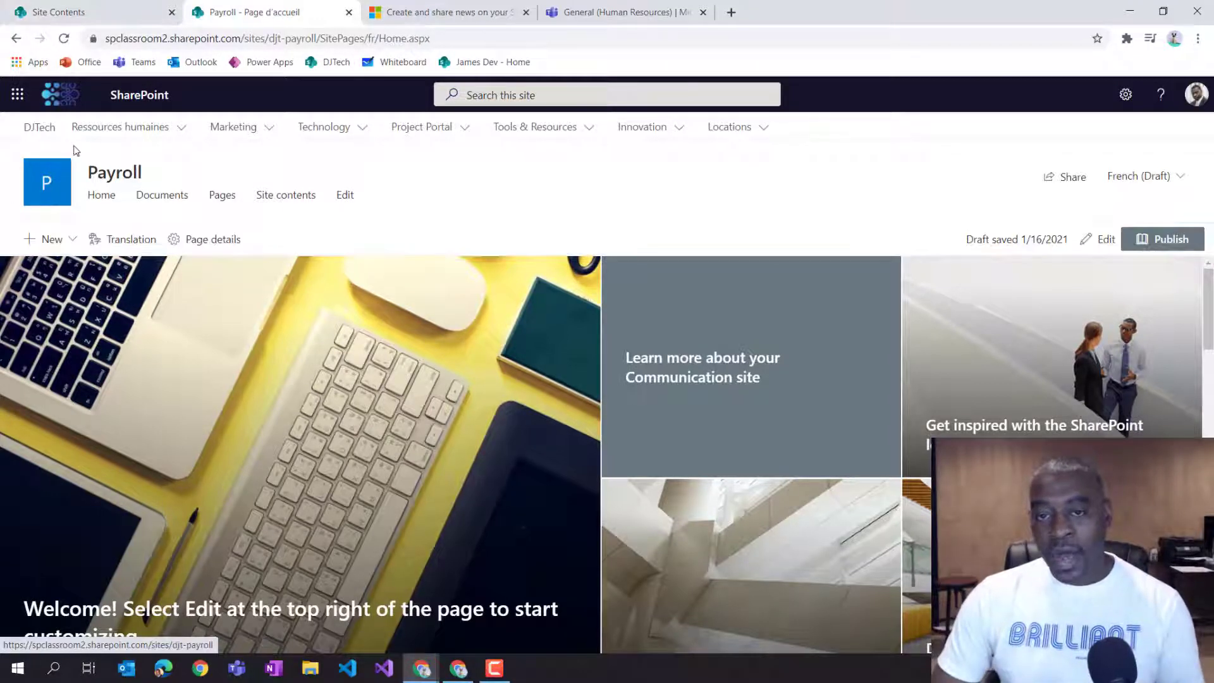
pyautogui.click(42, 127)
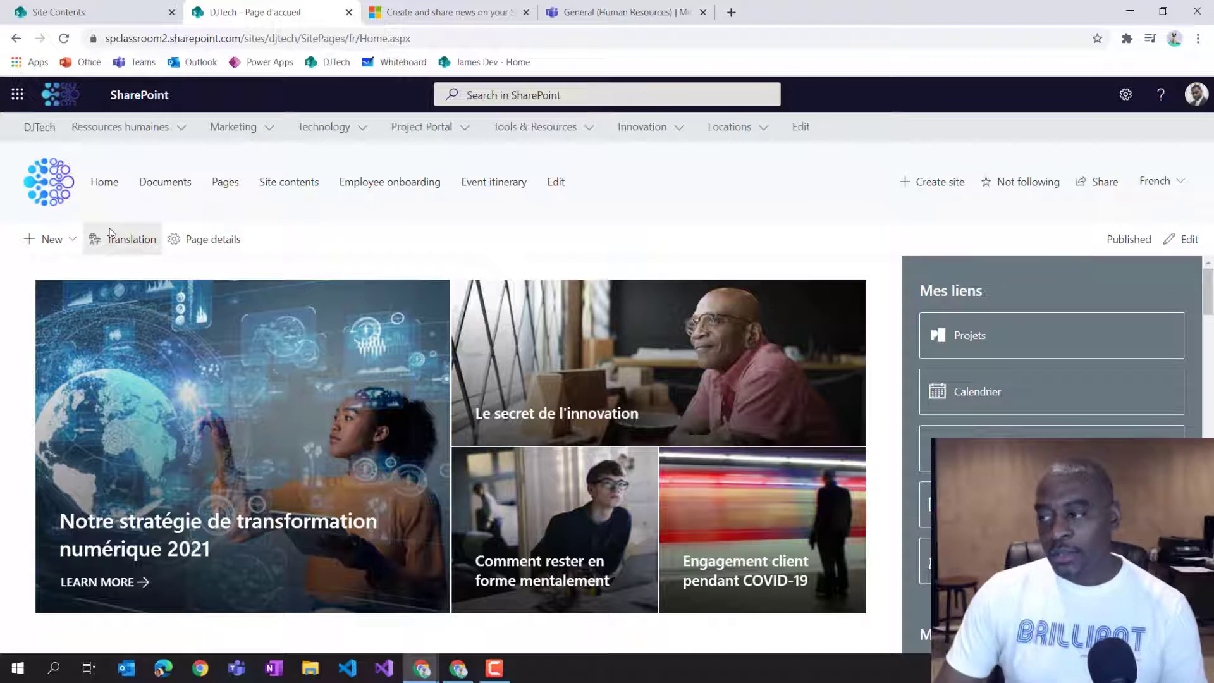
pyautogui.click(1149, 182)
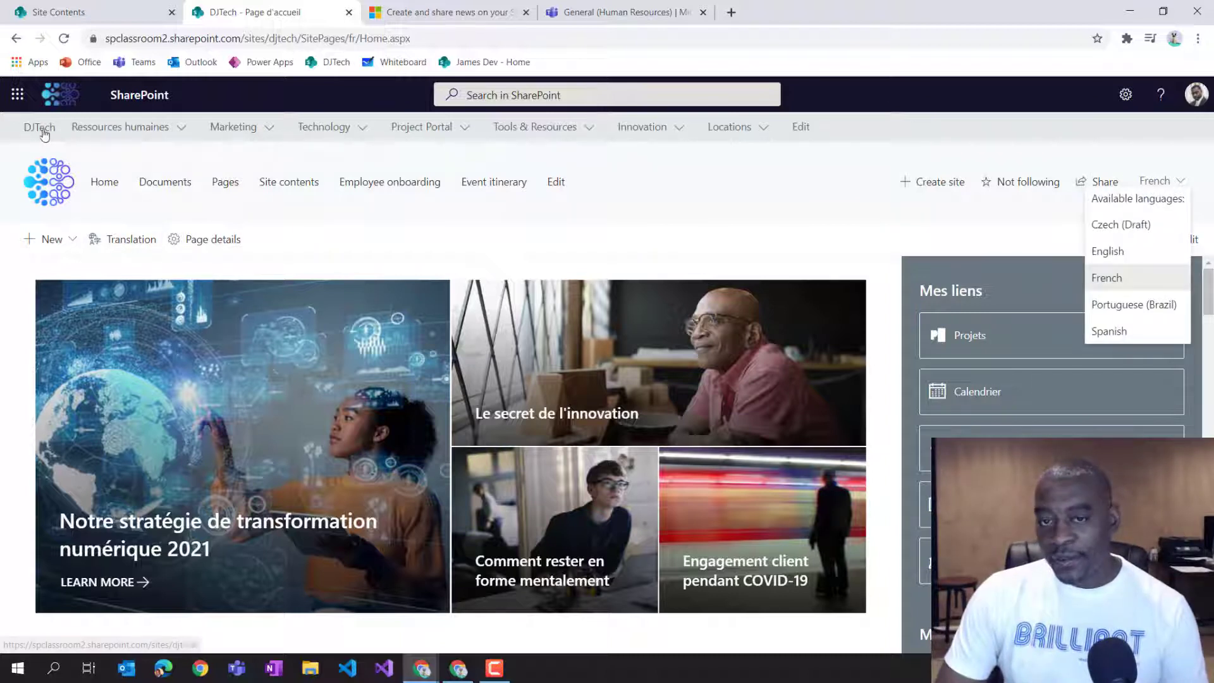
pyautogui.click(1138, 247)
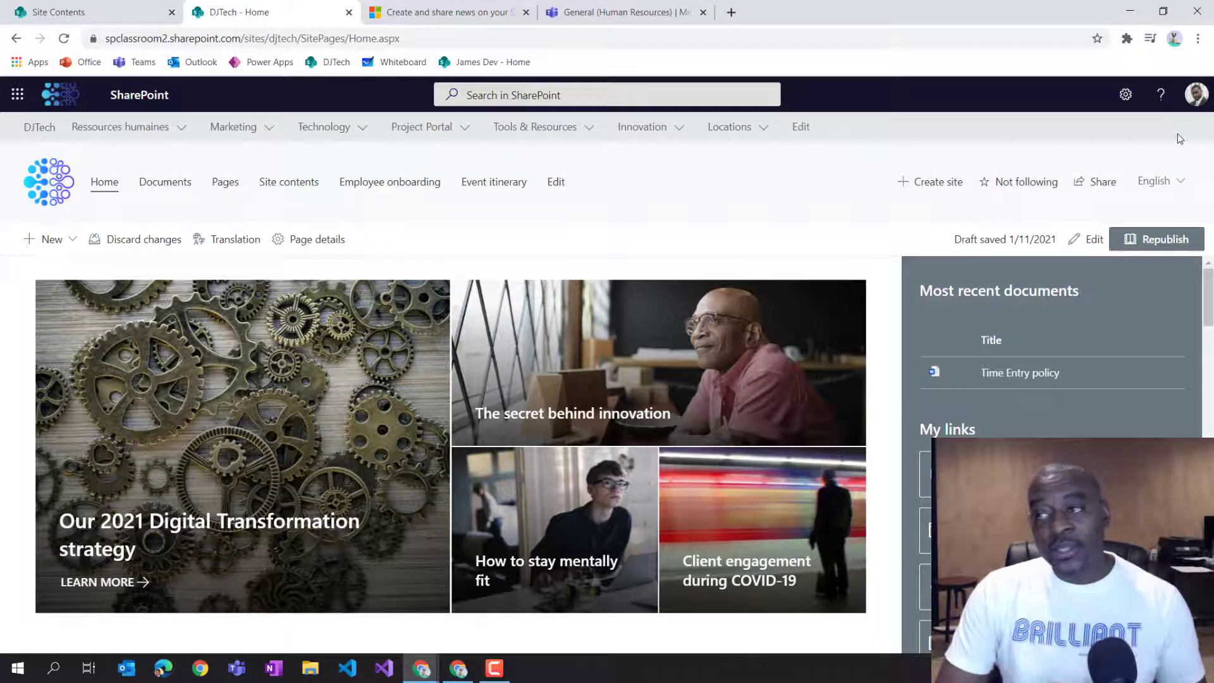
pyautogui.click(1178, 182)
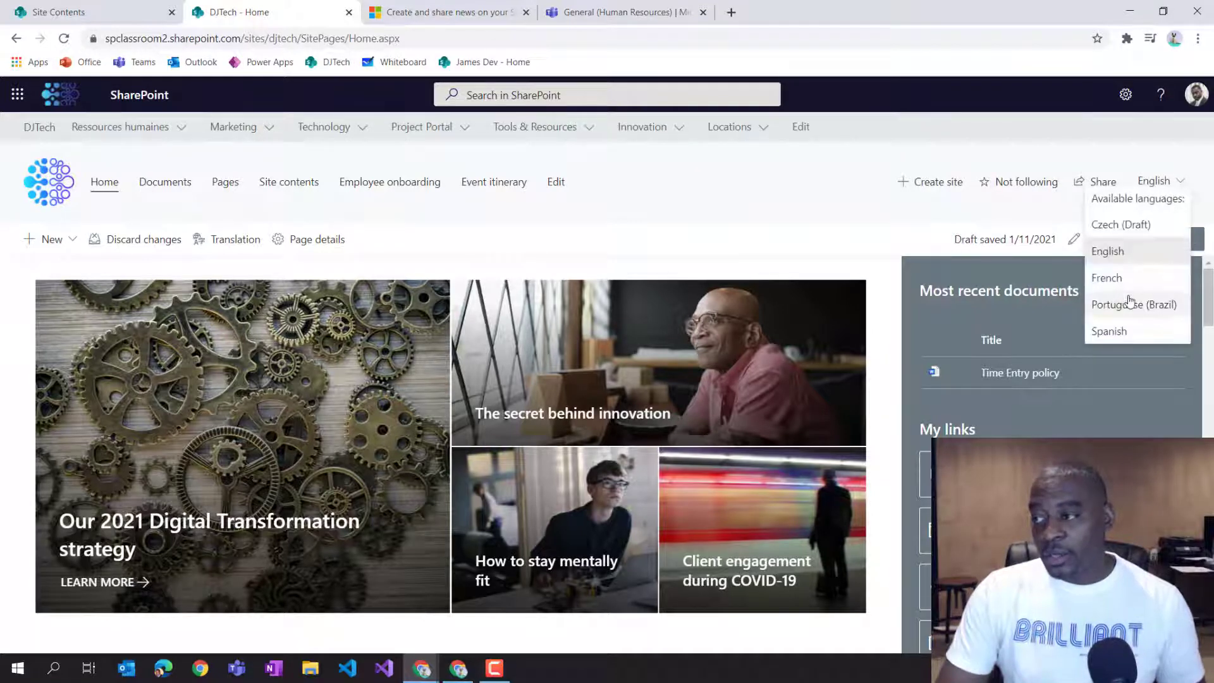
pyautogui.click(1129, 304)
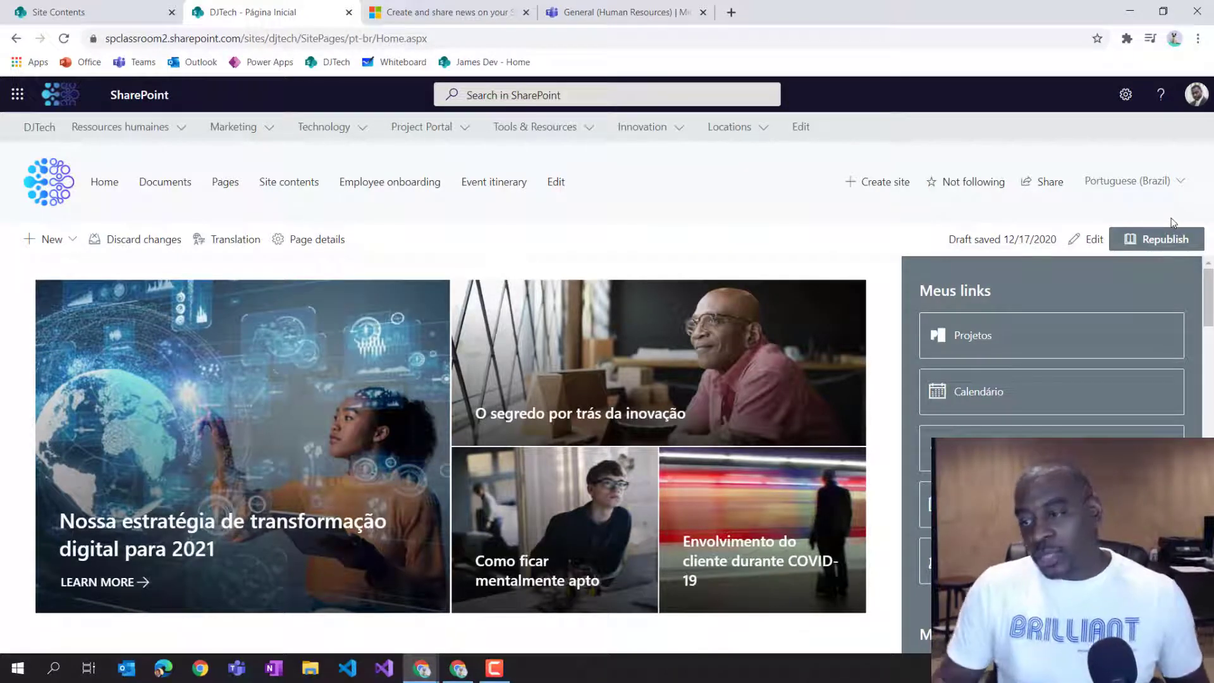
# Scroll through the Portuguese (Brazil) hub home page, then switch it to the French version.
pyautogui.scroll(-1, 1116, 340)
pyautogui.scroll(-5, 1116, 340)
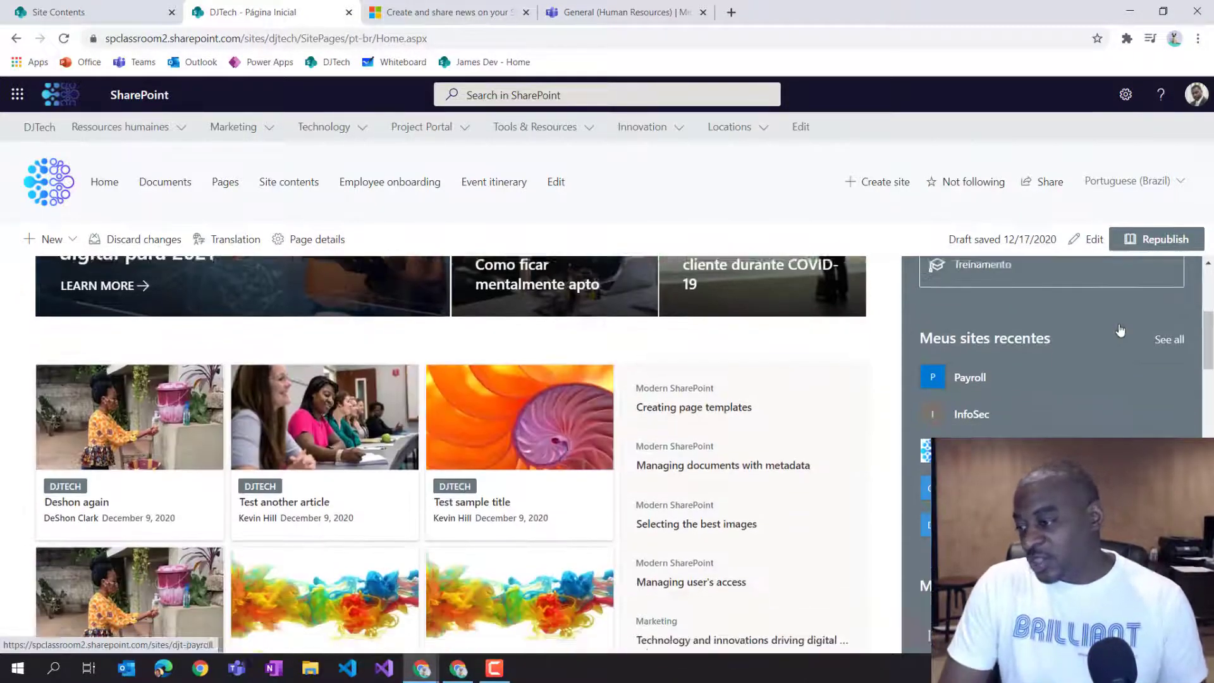
pyautogui.scroll(2, 1119, 330)
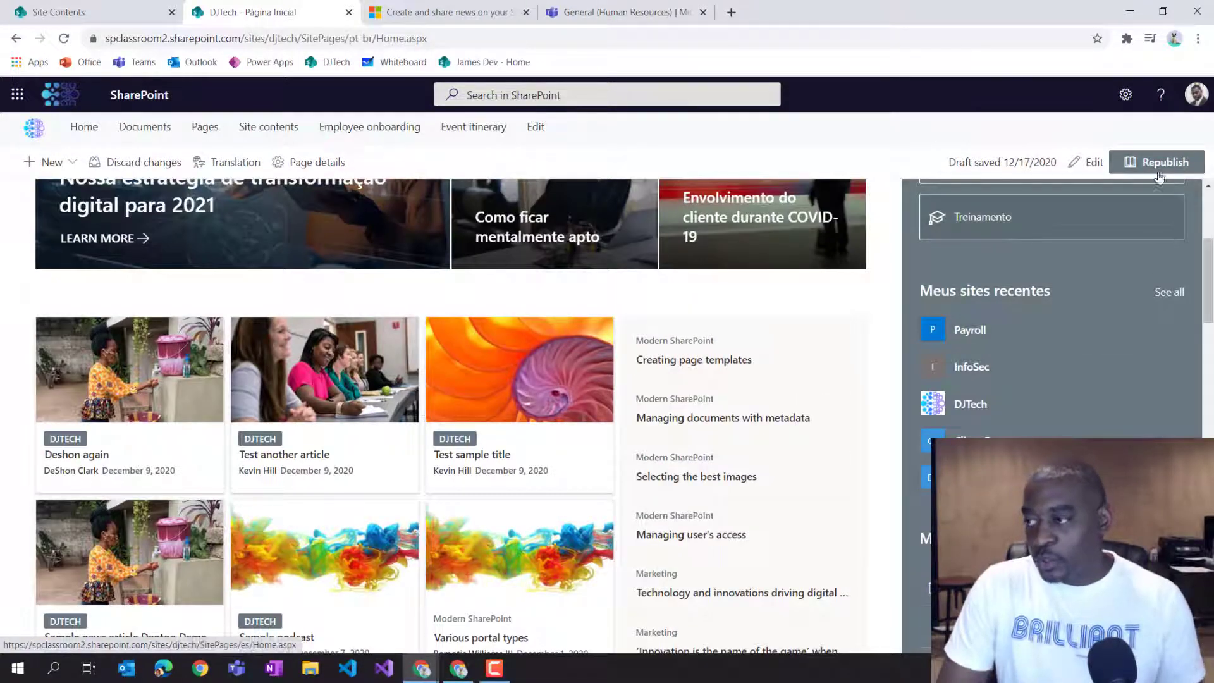
pyautogui.scroll(4, 1150, 265)
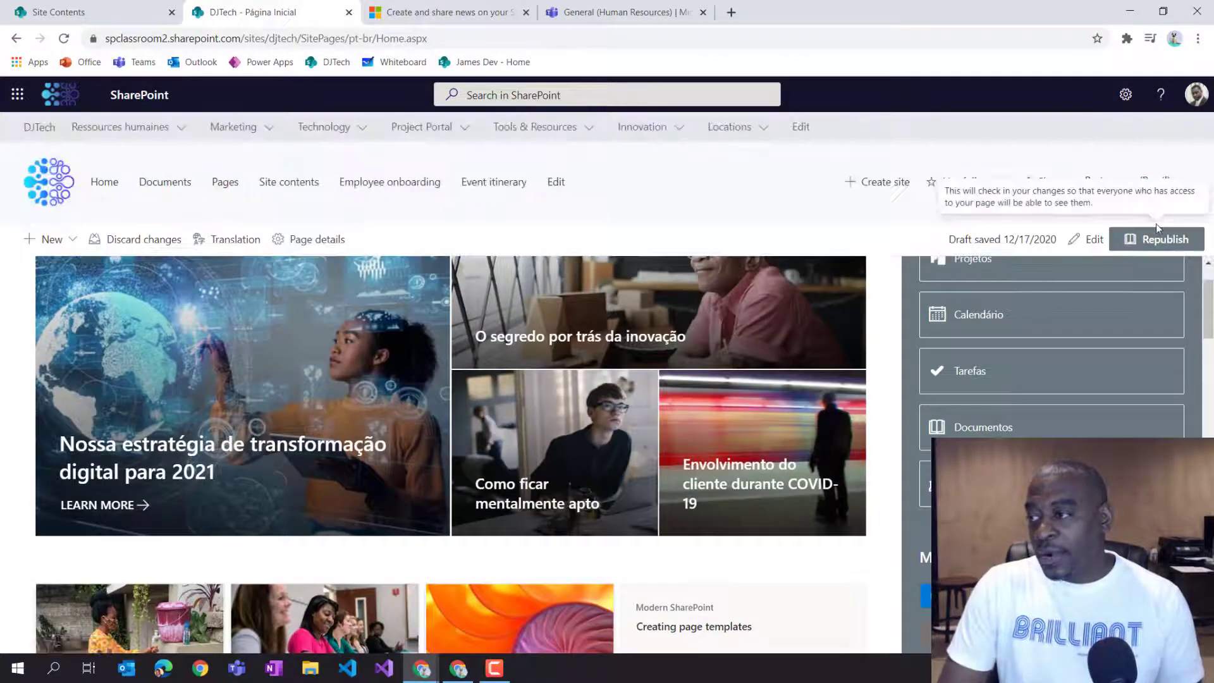
pyautogui.click(1163, 183)
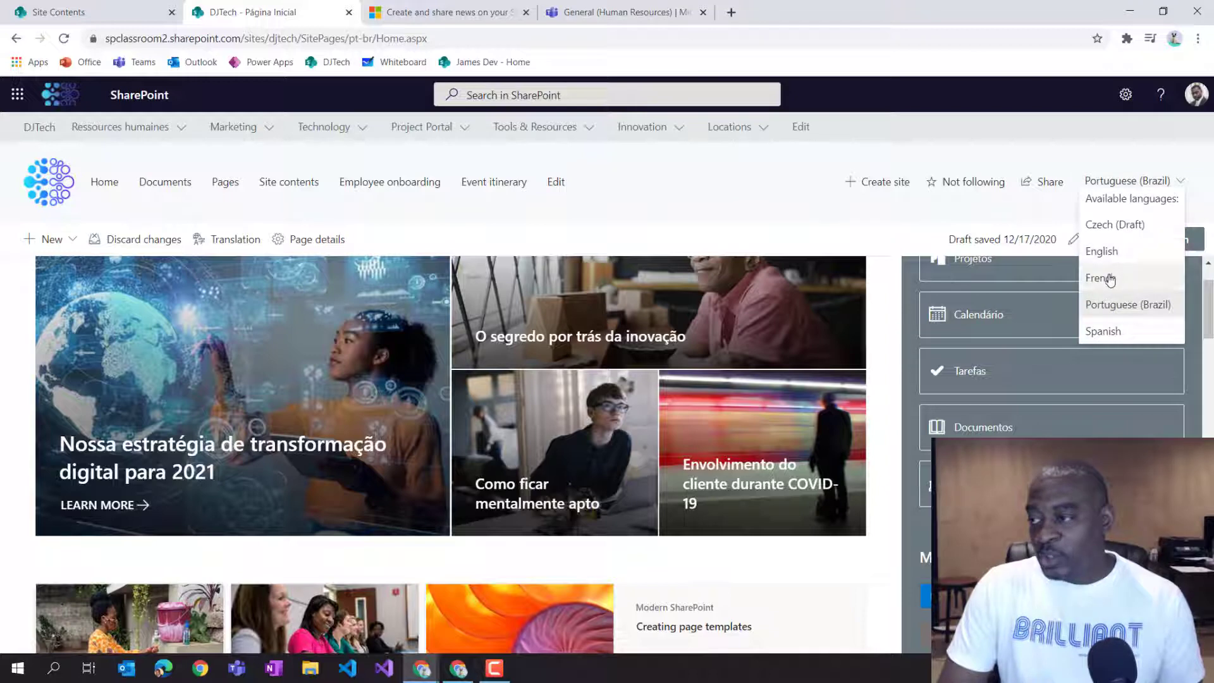
pyautogui.click(1106, 279)
# Scroll through the French DJTech hub home page to review its translated content.
pyautogui.scroll(-5, 1067, 399)
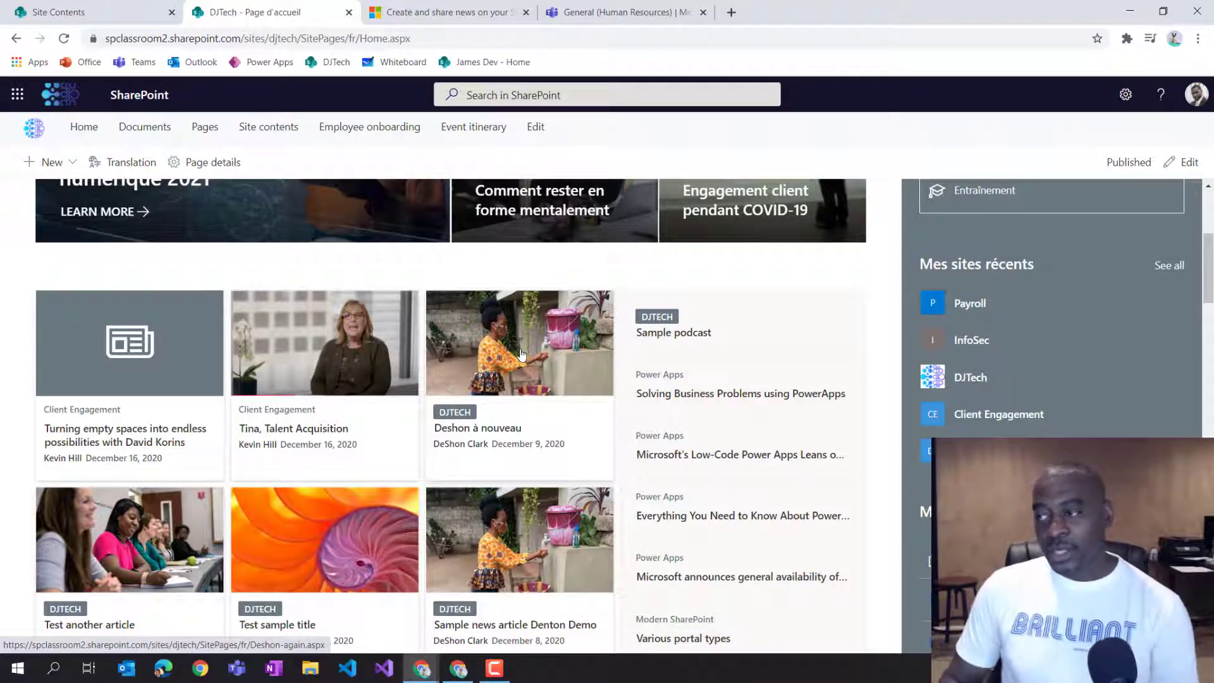
pyautogui.scroll(5, 828, 345)
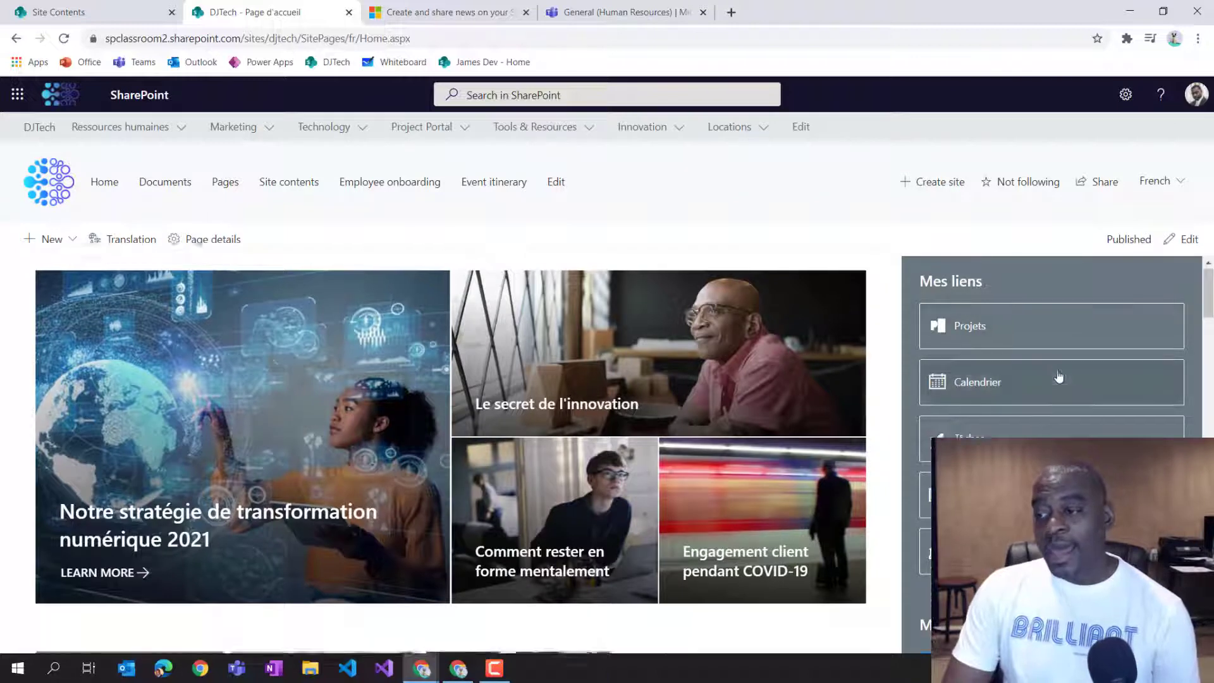
pyautogui.scroll(-5, 448, 470)
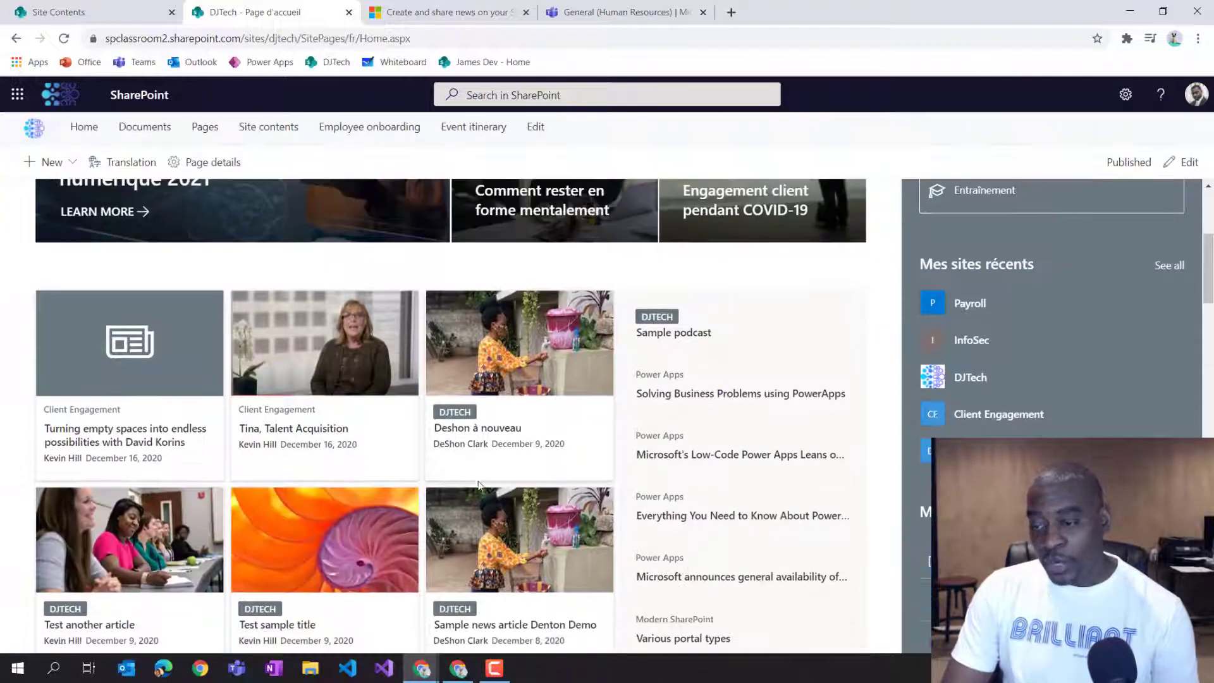
pyautogui.scroll(-1, 499, 512)
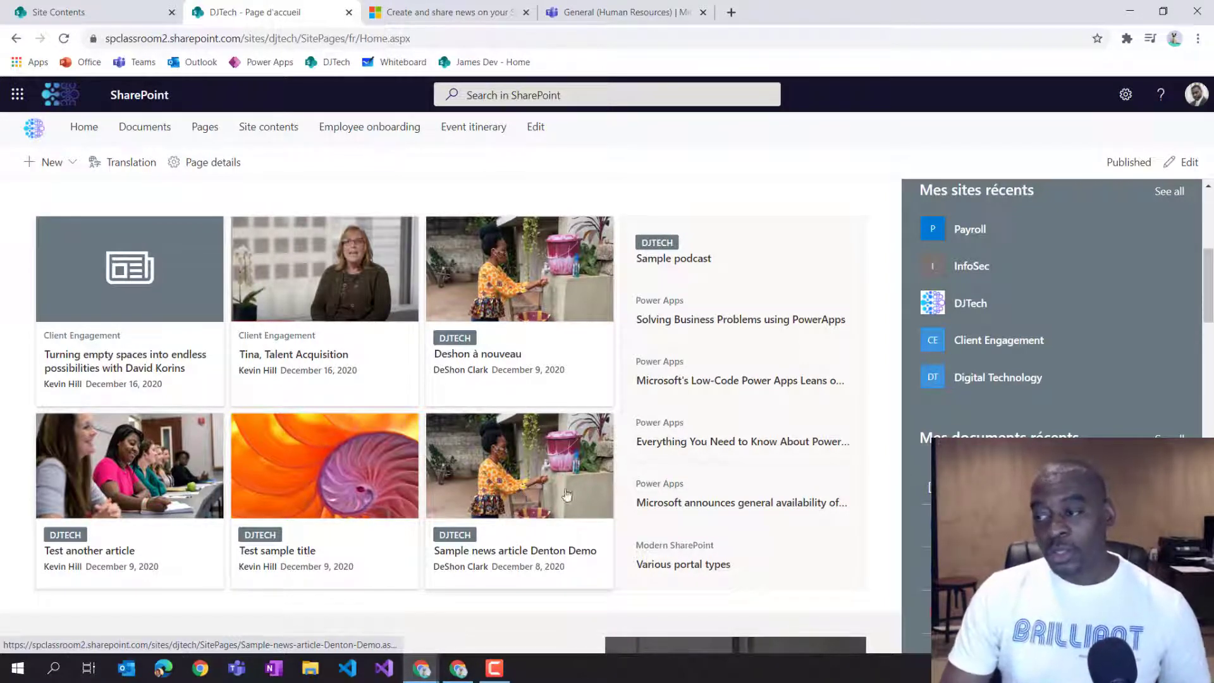
pyautogui.scroll(-3, 565, 497)
pyautogui.scroll(-5, 601, 512)
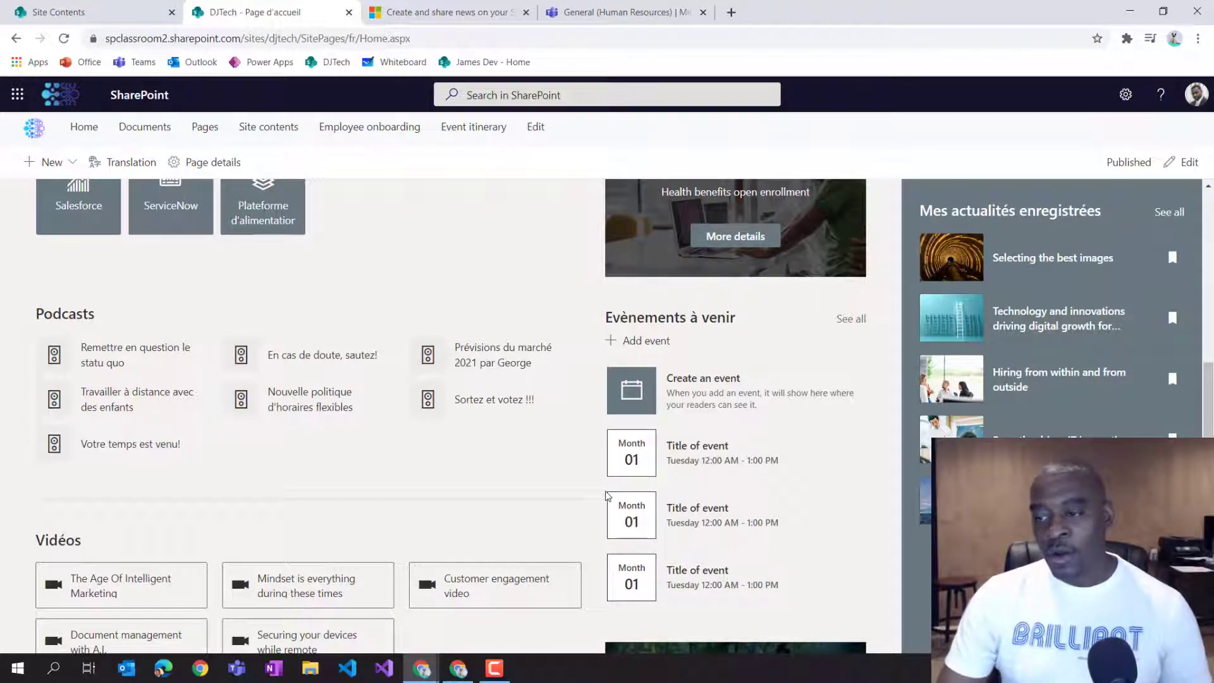
pyautogui.scroll(-3, 660, 499)
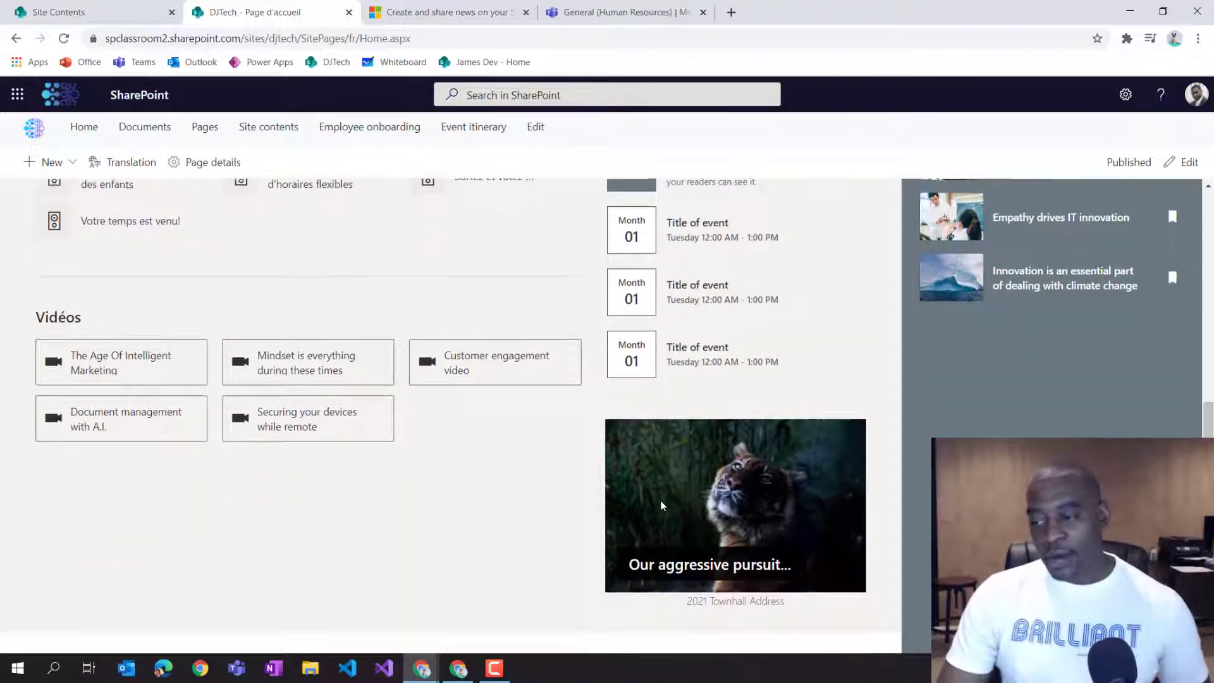
pyautogui.scroll(-4, 660, 499)
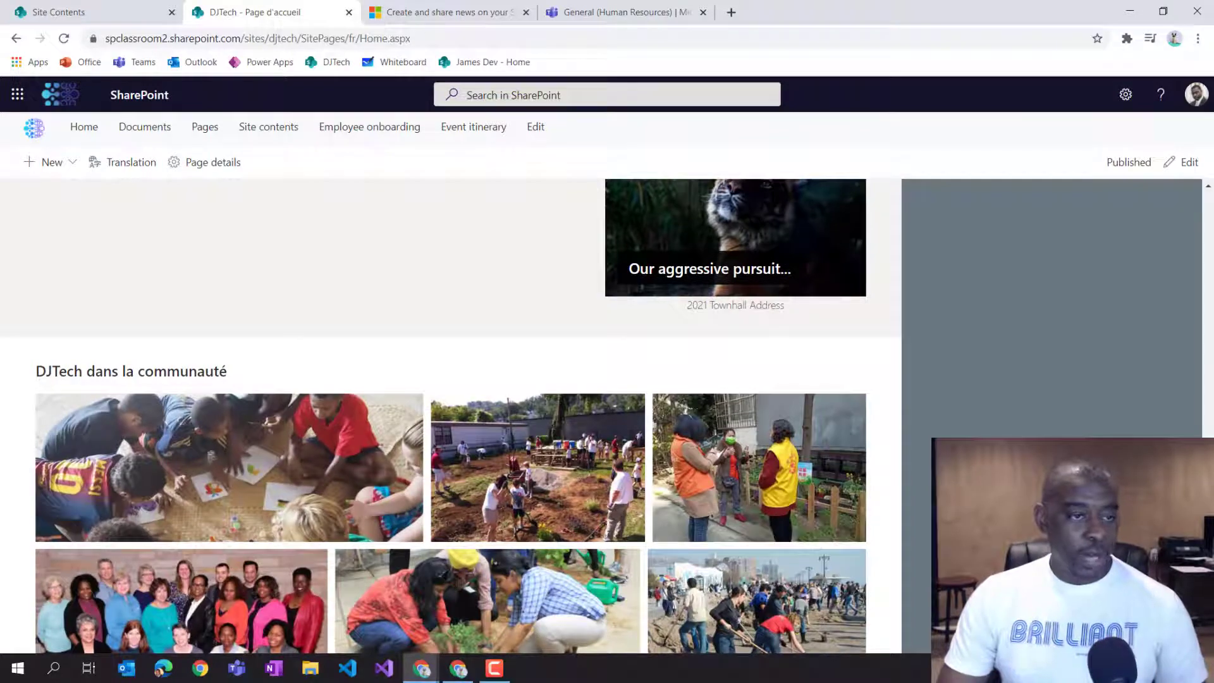
# Switch to the French-language user's browser window, maximize it, and open the DJTech hub home page.
pyautogui.hotkey('alt', 'Tab')
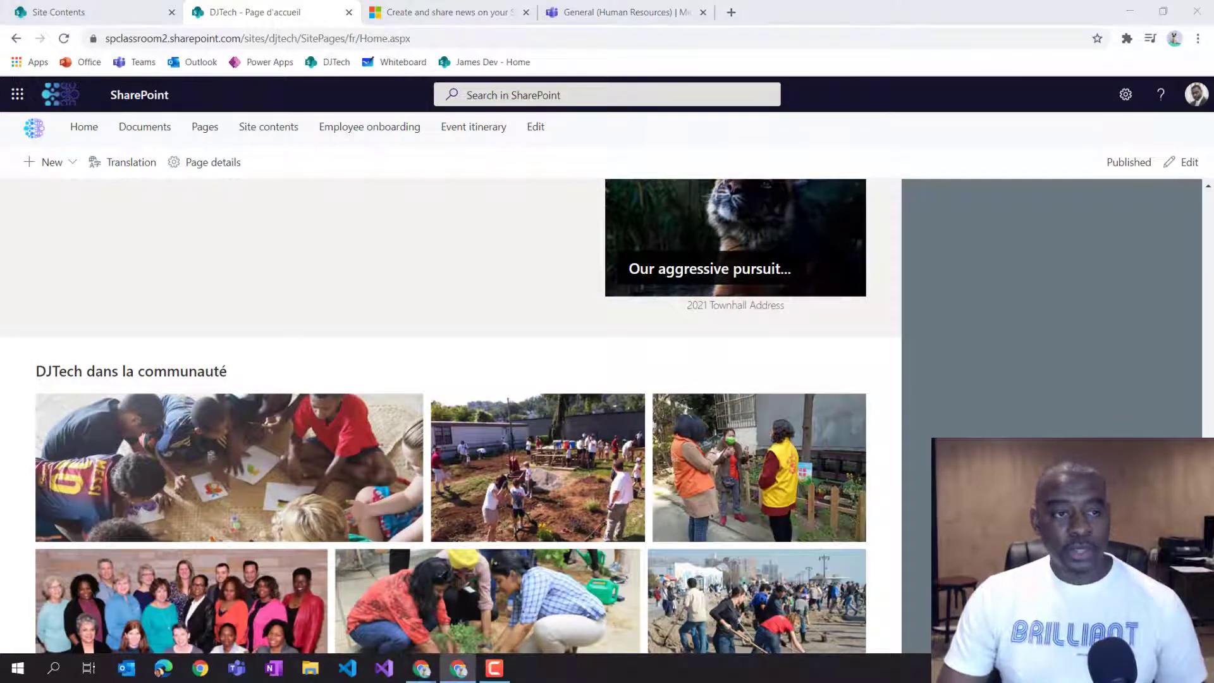
pyautogui.moveTo(0, 66); pyautogui.dragTo(359, 140)
pyautogui.click(105, 226)
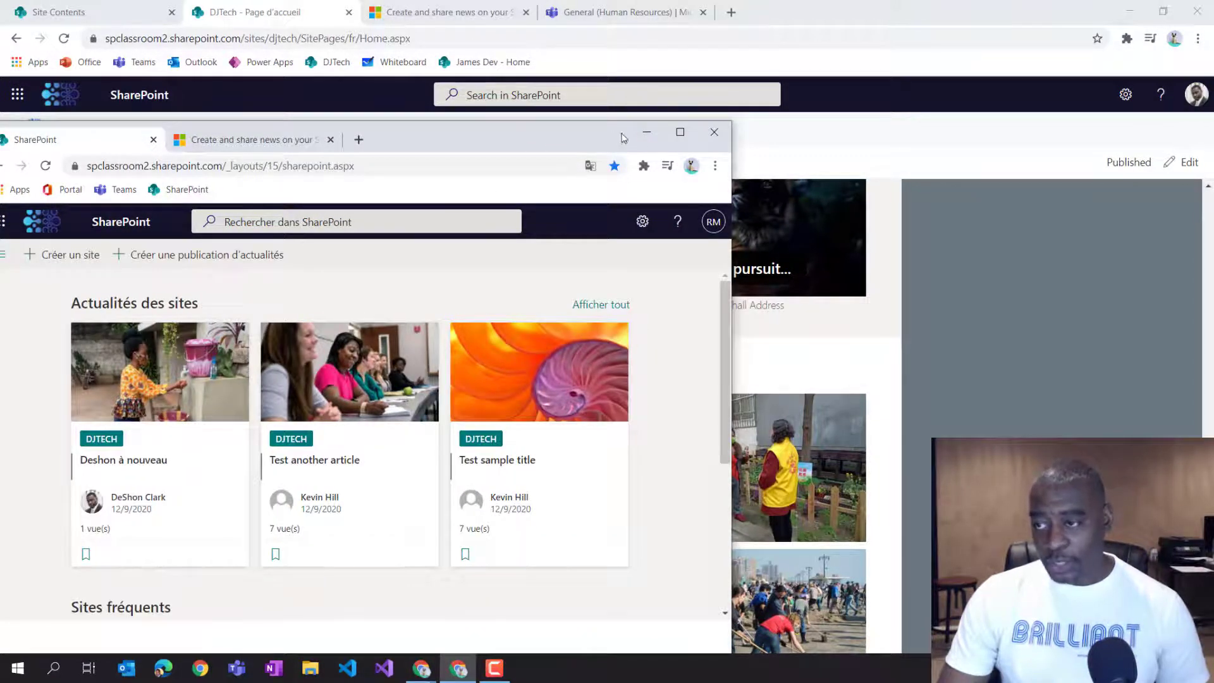
pyautogui.click(680, 131)
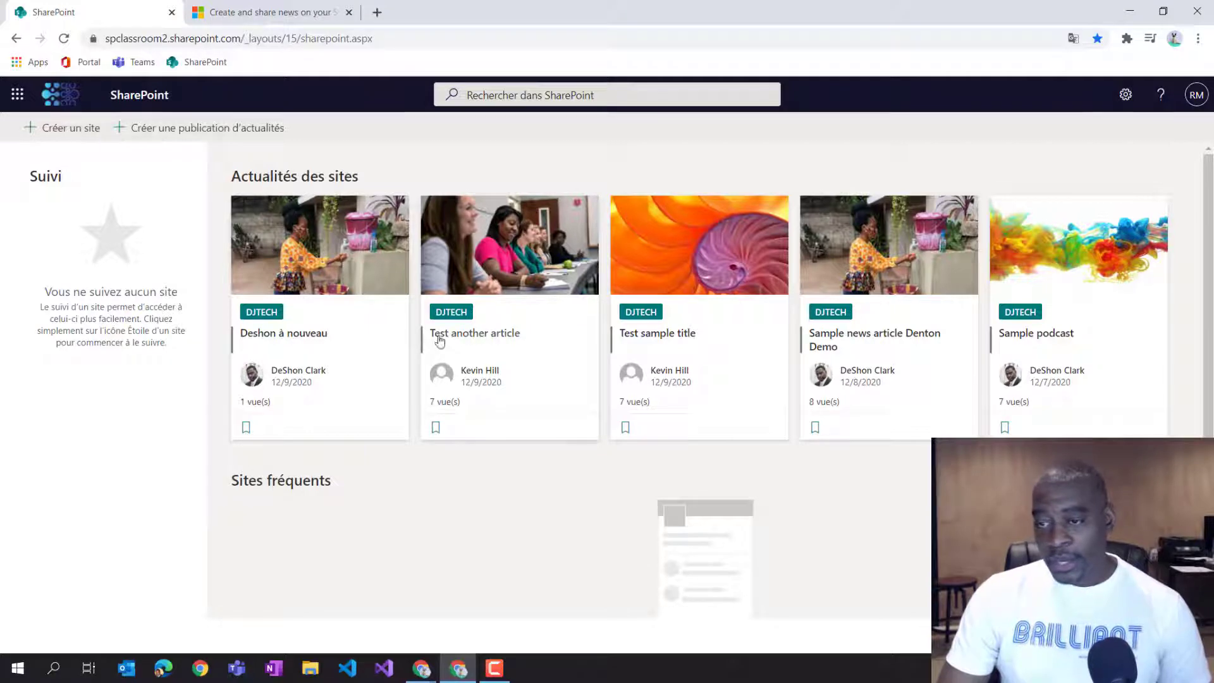
pyautogui.click(62, 101)
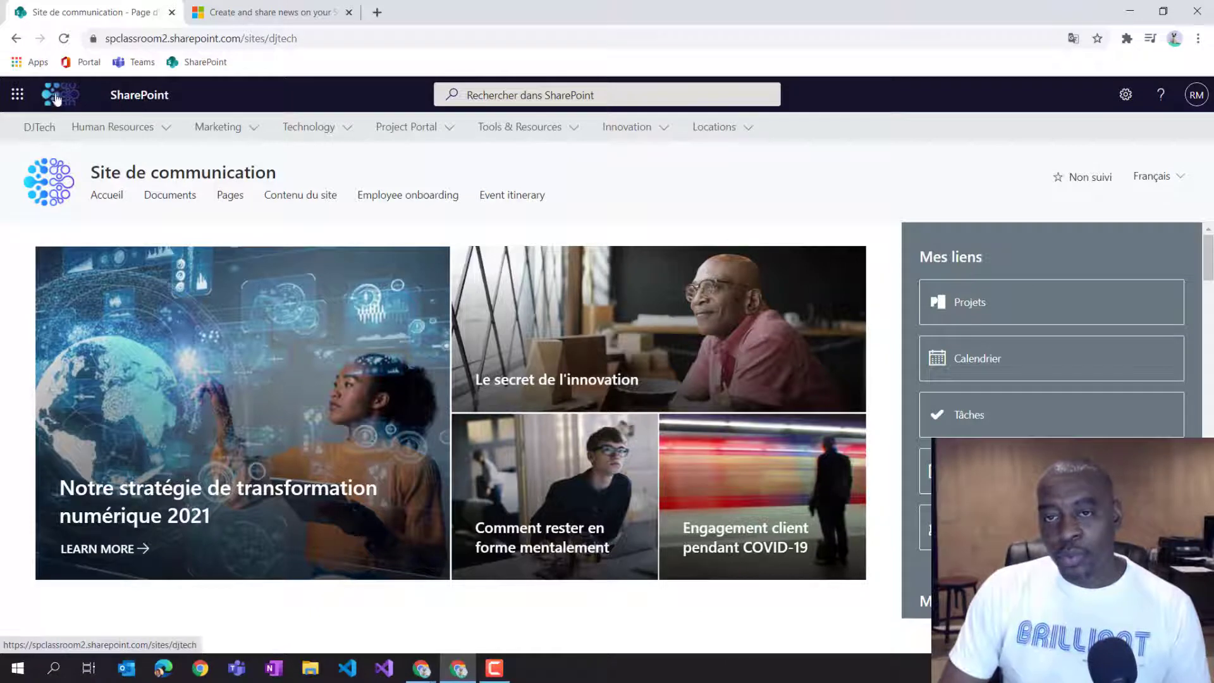
pyautogui.click(66, 101)
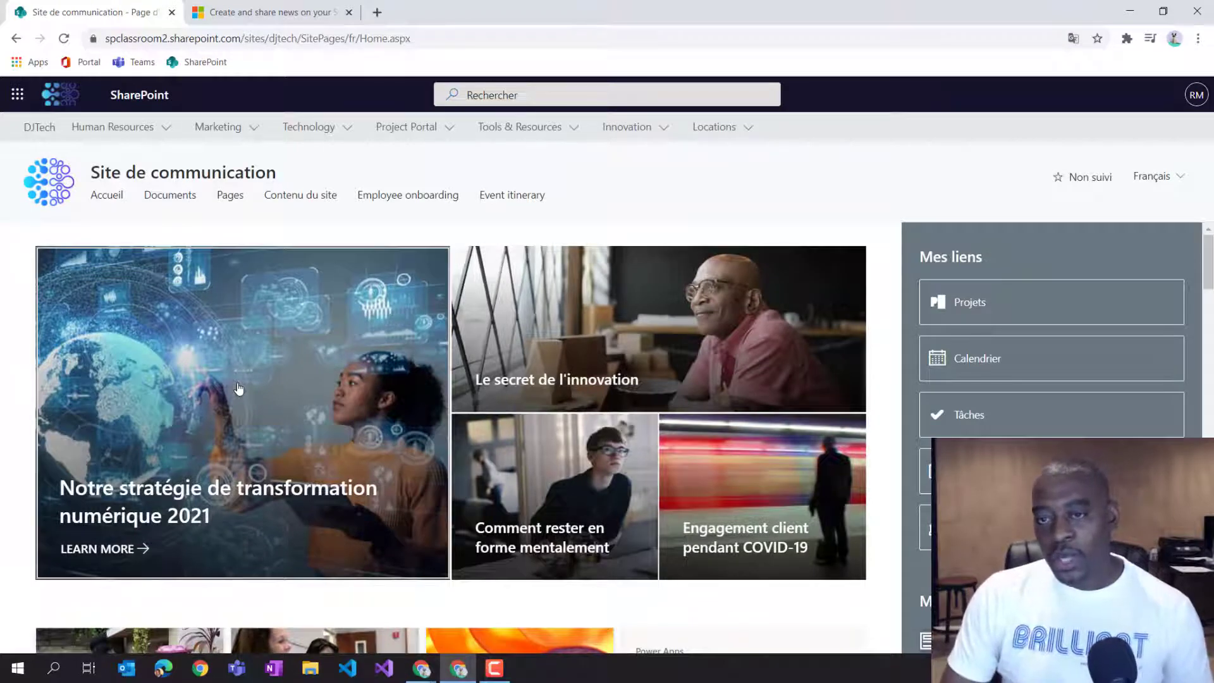
# Open Teams from the bookmarks in a new tab and open its app launcher.
pyautogui.rightClick(142, 63)
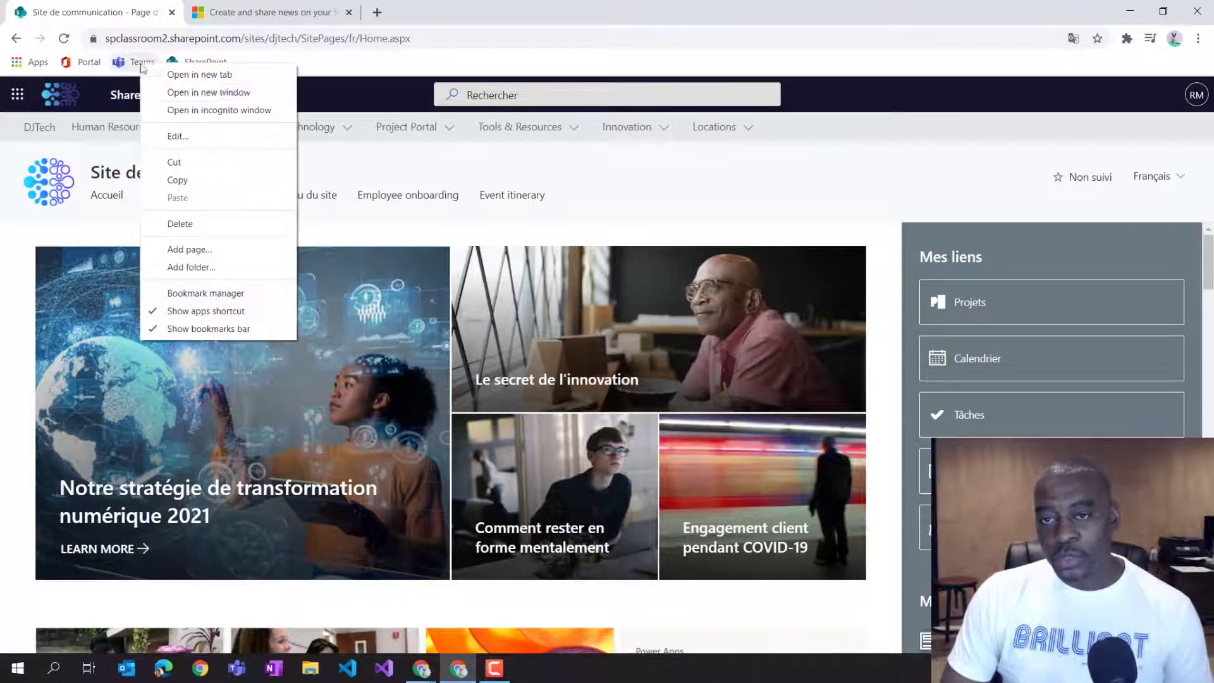
pyautogui.click(209, 74)
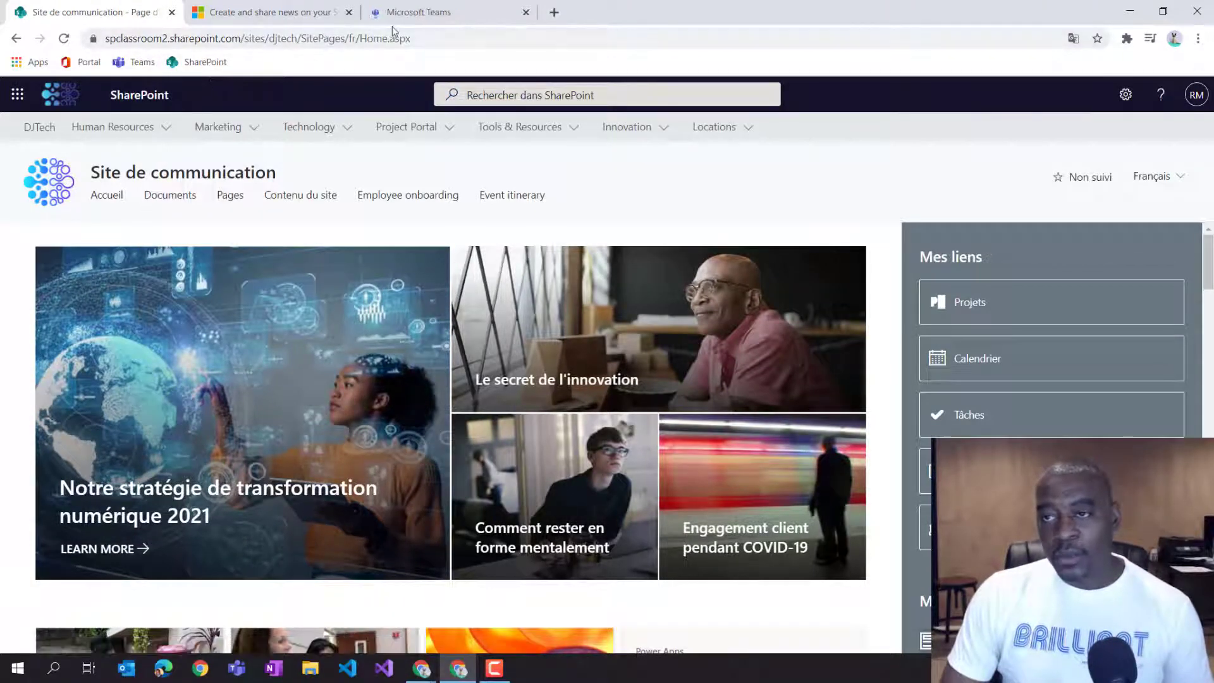
pyautogui.click(404, 13)
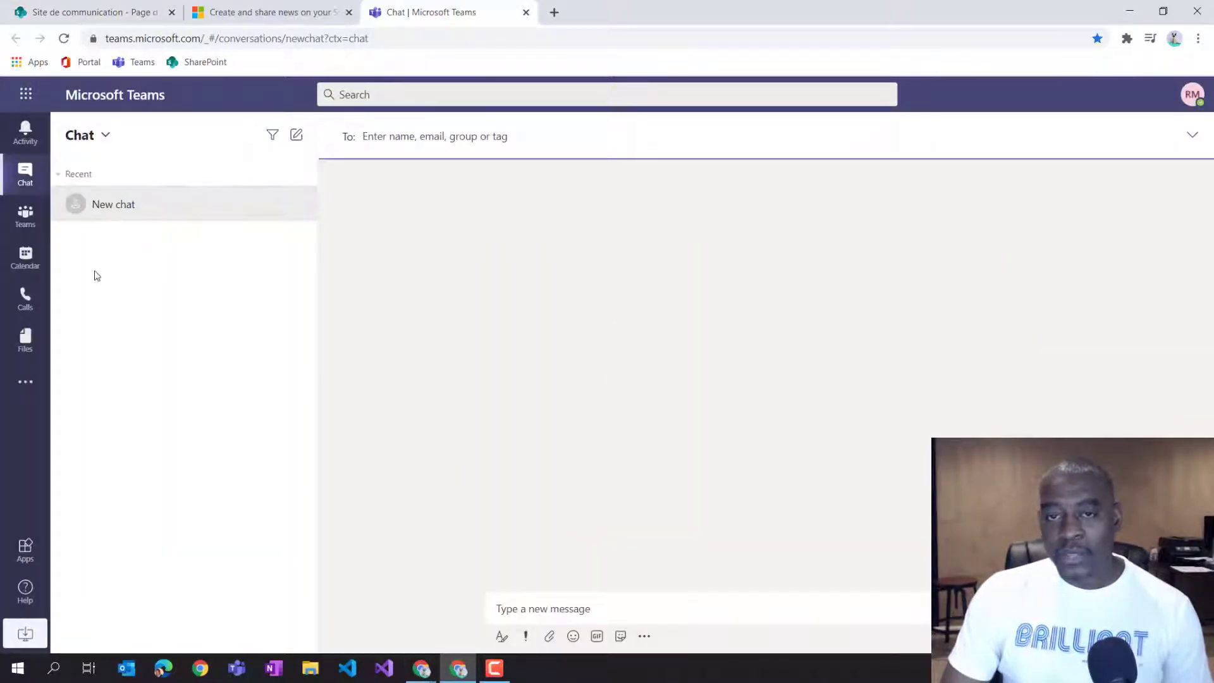
pyautogui.click(26, 95)
pyautogui.click(357, 288)
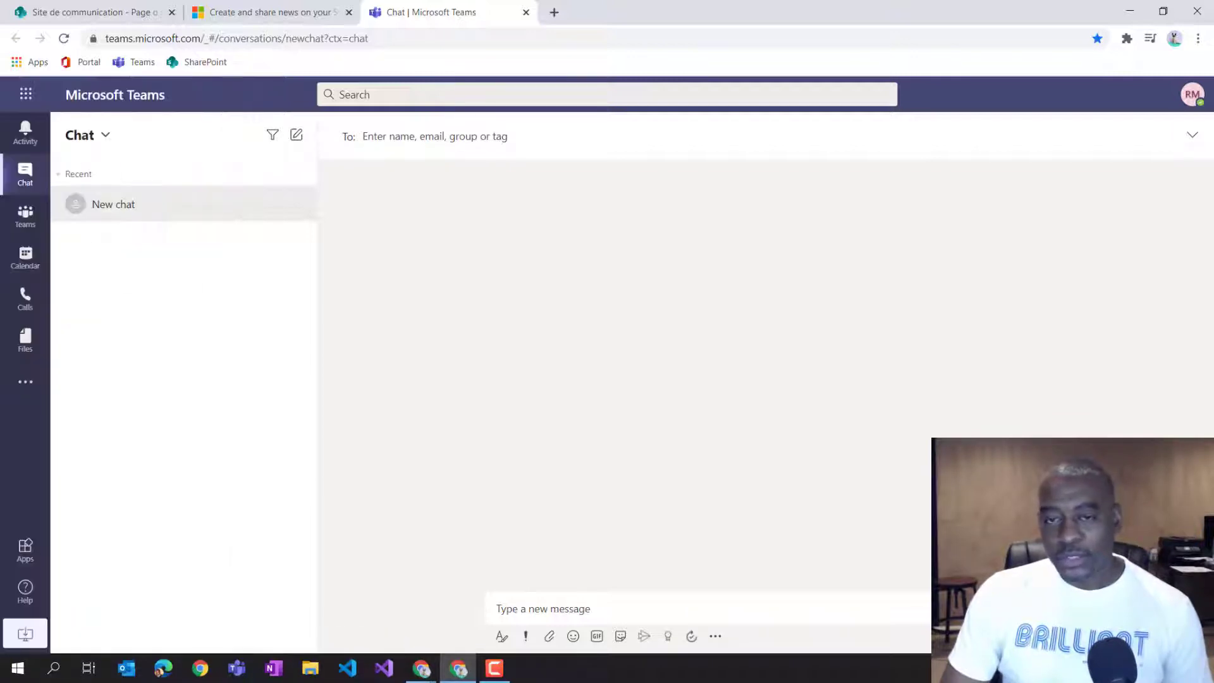
pyautogui.click(26, 93)
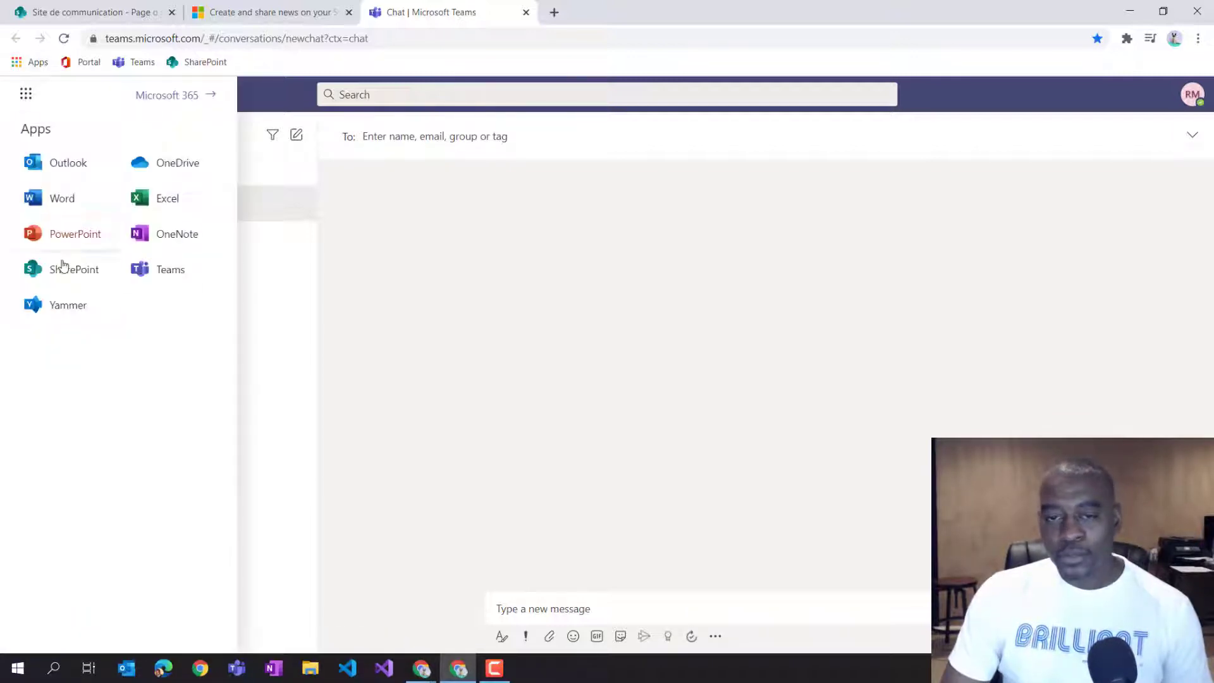
# Open Word from the app launcher, then return to the SharePoint hub home page tab.
pyautogui.click(60, 199)
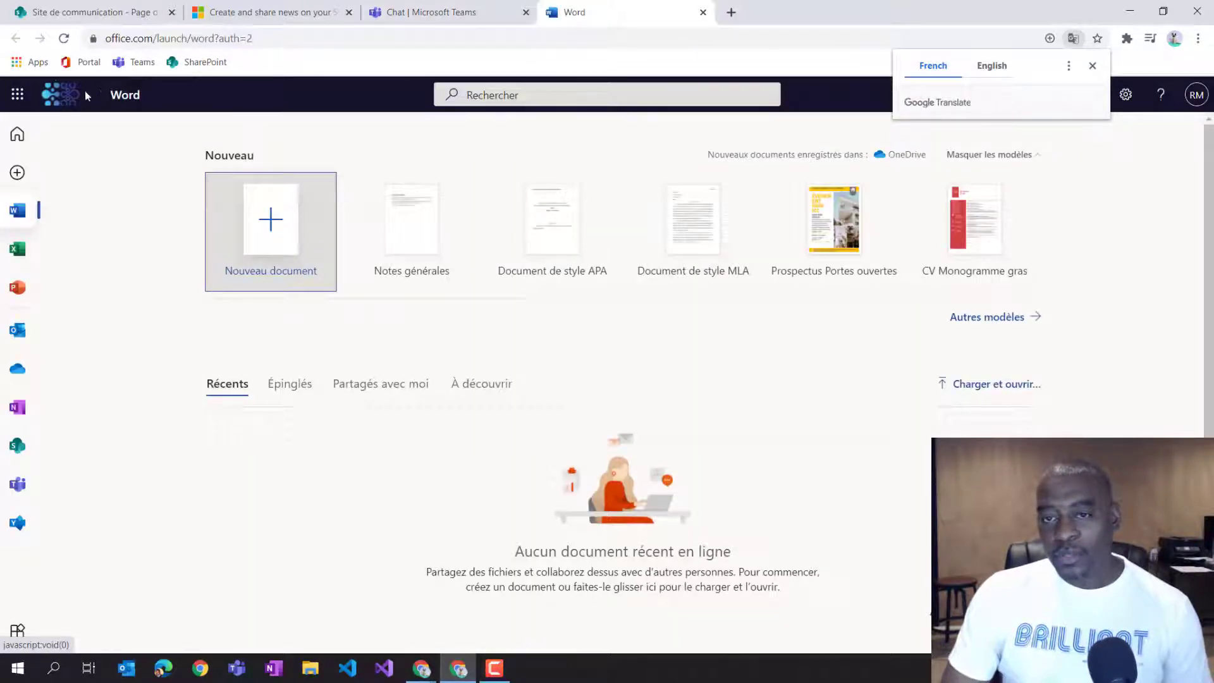
pyautogui.click(64, 107)
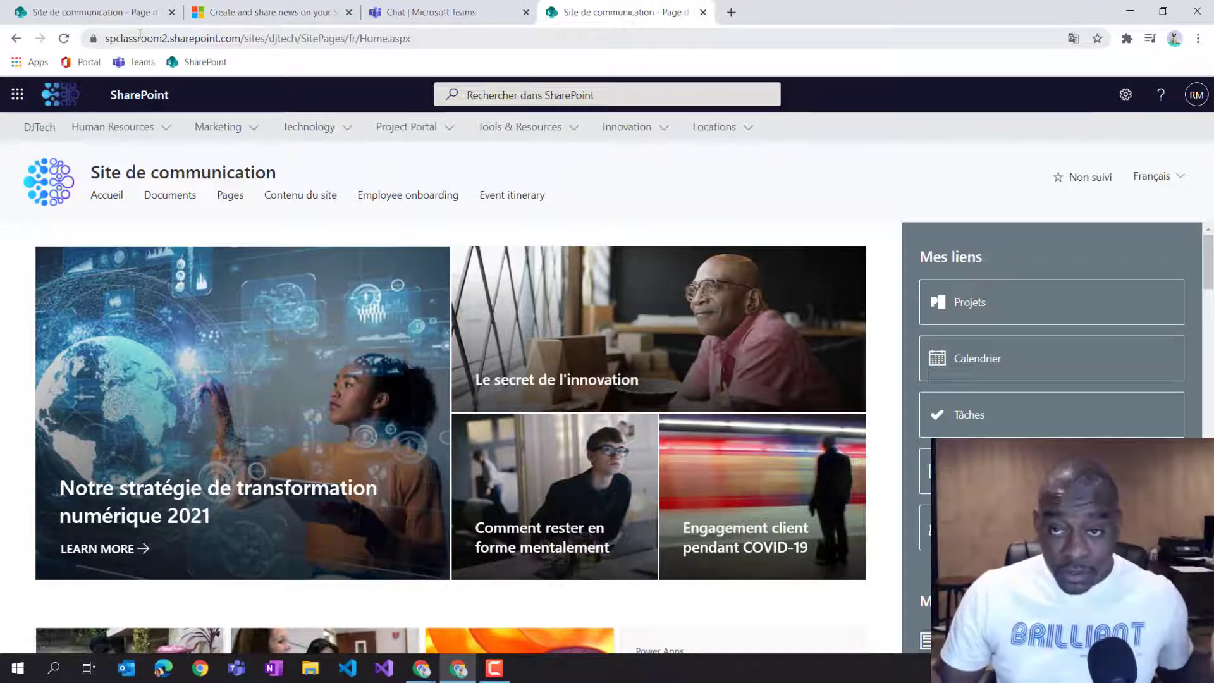
pyautogui.click(94, 18)
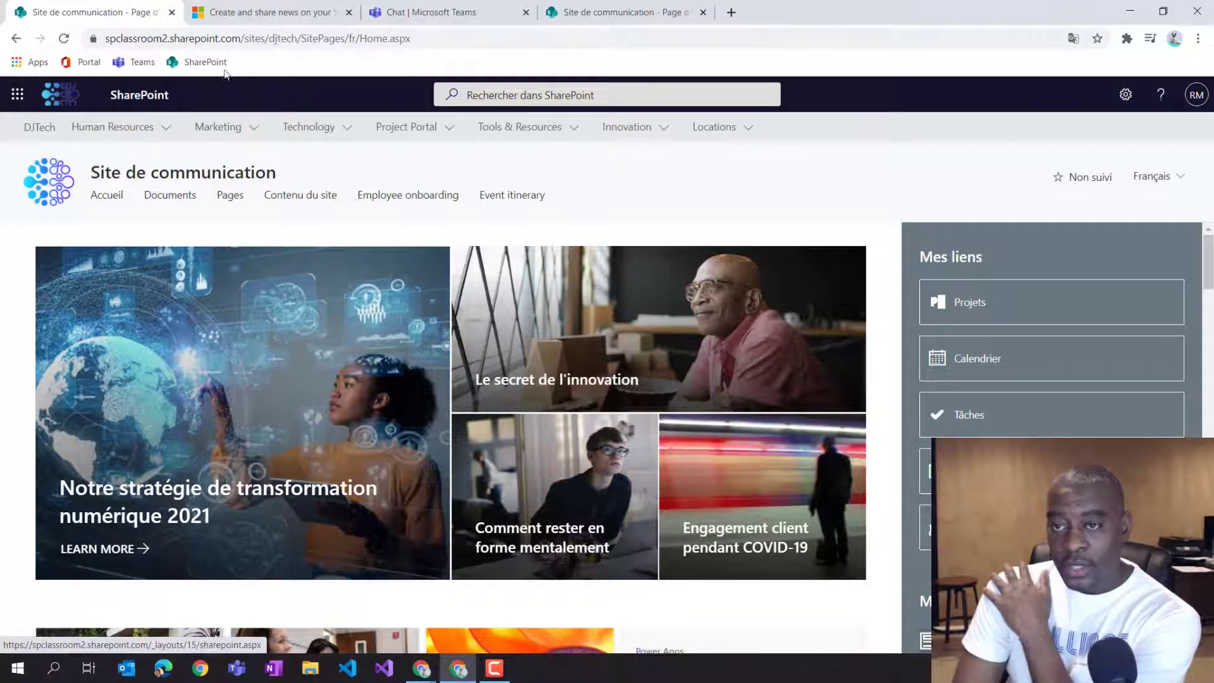
# Select the site address in the URL bar and scroll through the French hub home page.
pyautogui.click(294, 39)
pyautogui.moveTo(268, 39); pyautogui.dragTo(95, 39)
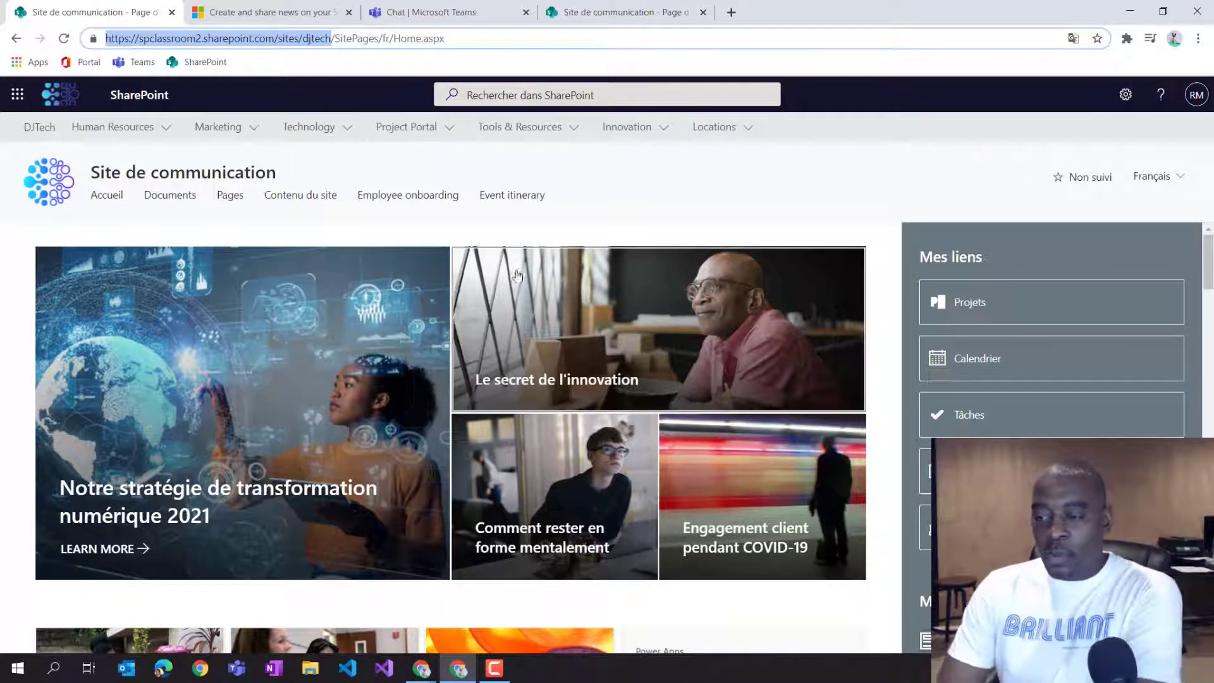
pyautogui.scroll(-3, 553, 329)
pyautogui.scroll(-3, 556, 328)
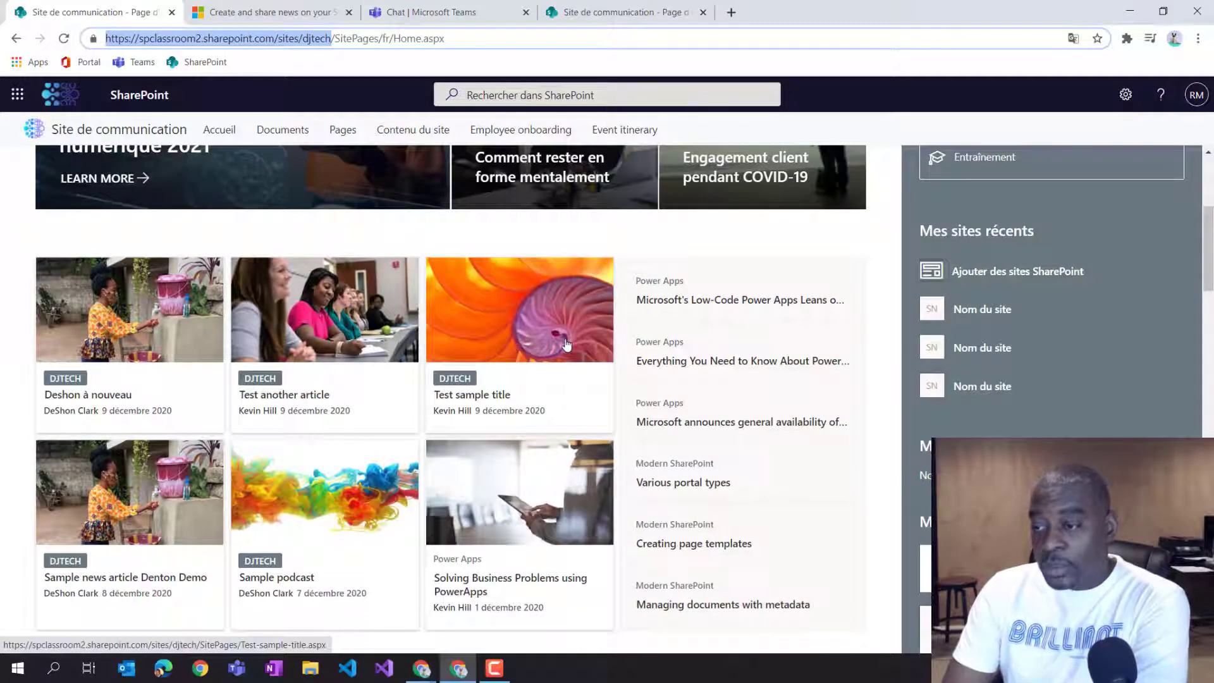
pyautogui.scroll(-3, 567, 344)
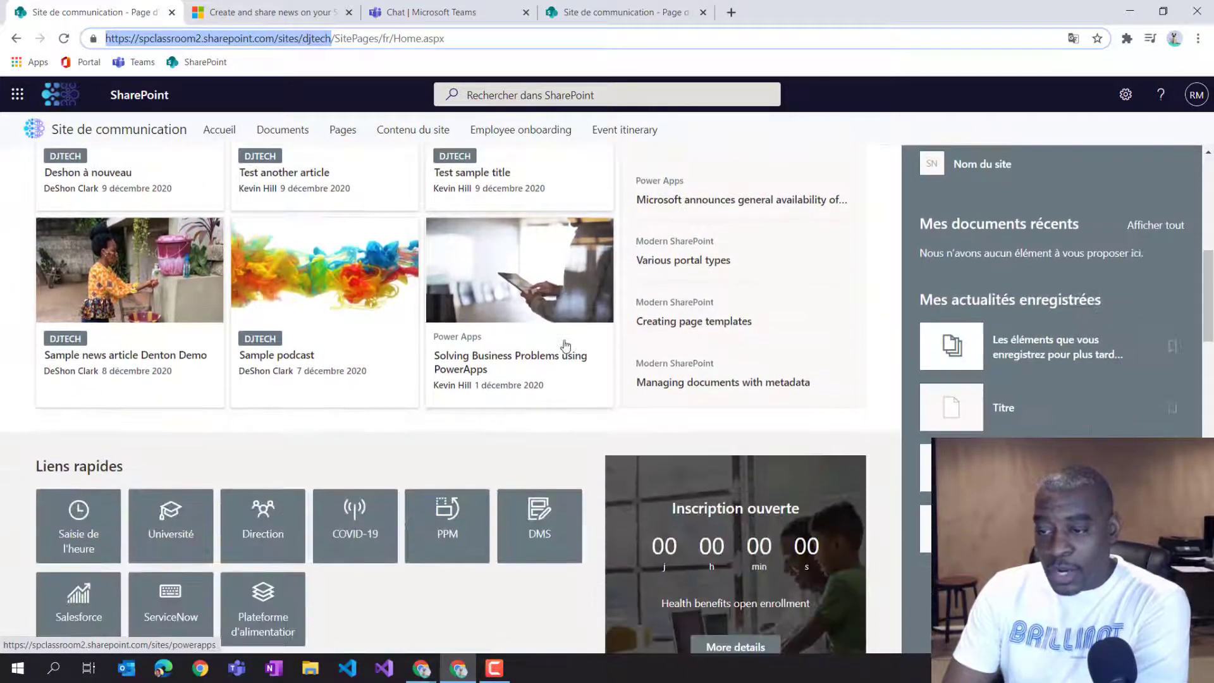
pyautogui.scroll(-3, 463, 363)
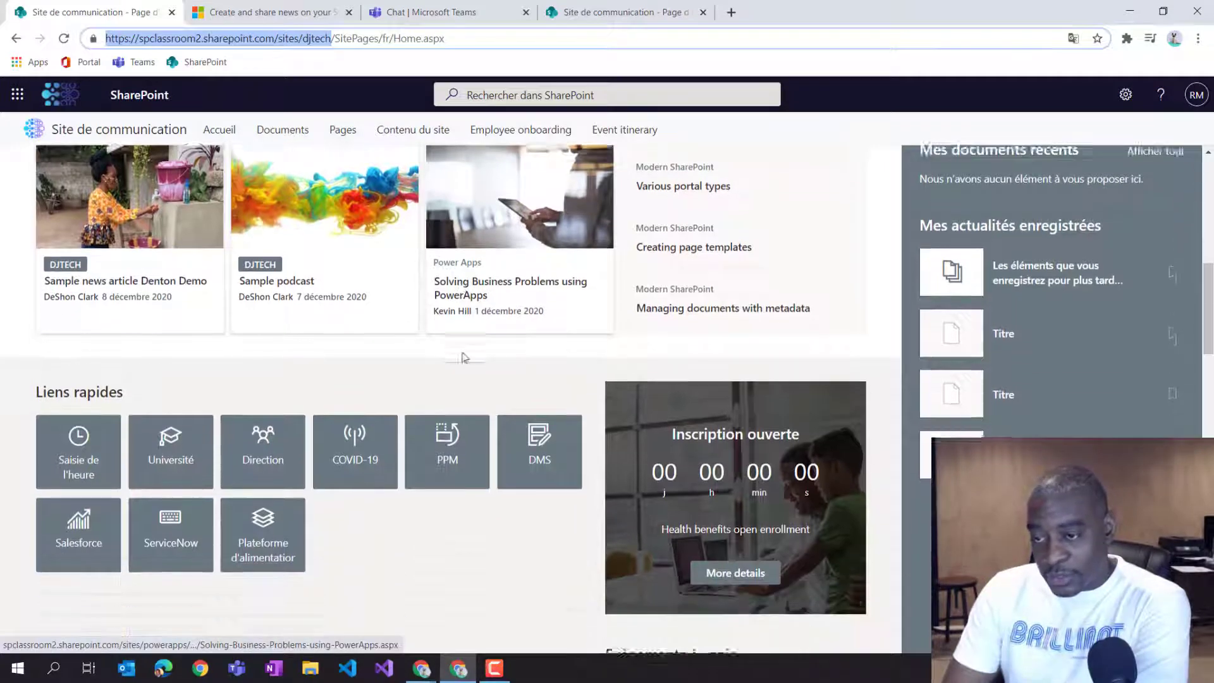
pyautogui.scroll(-5, 467, 357)
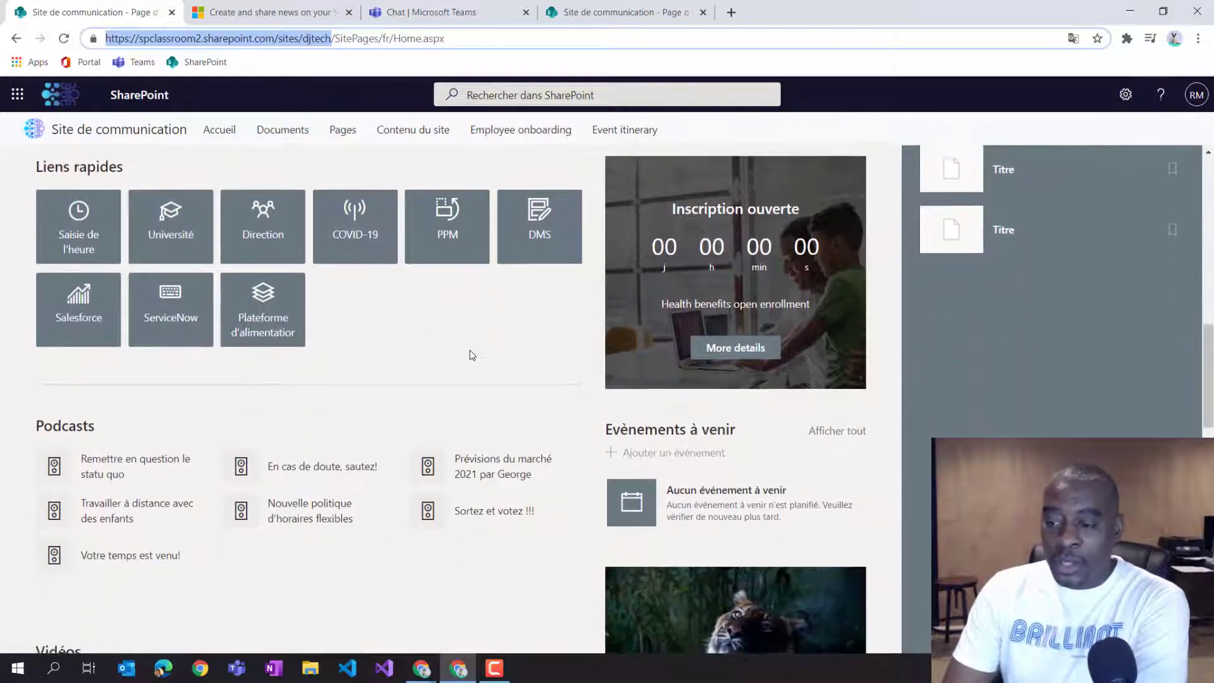
pyautogui.scroll(-1, 482, 350)
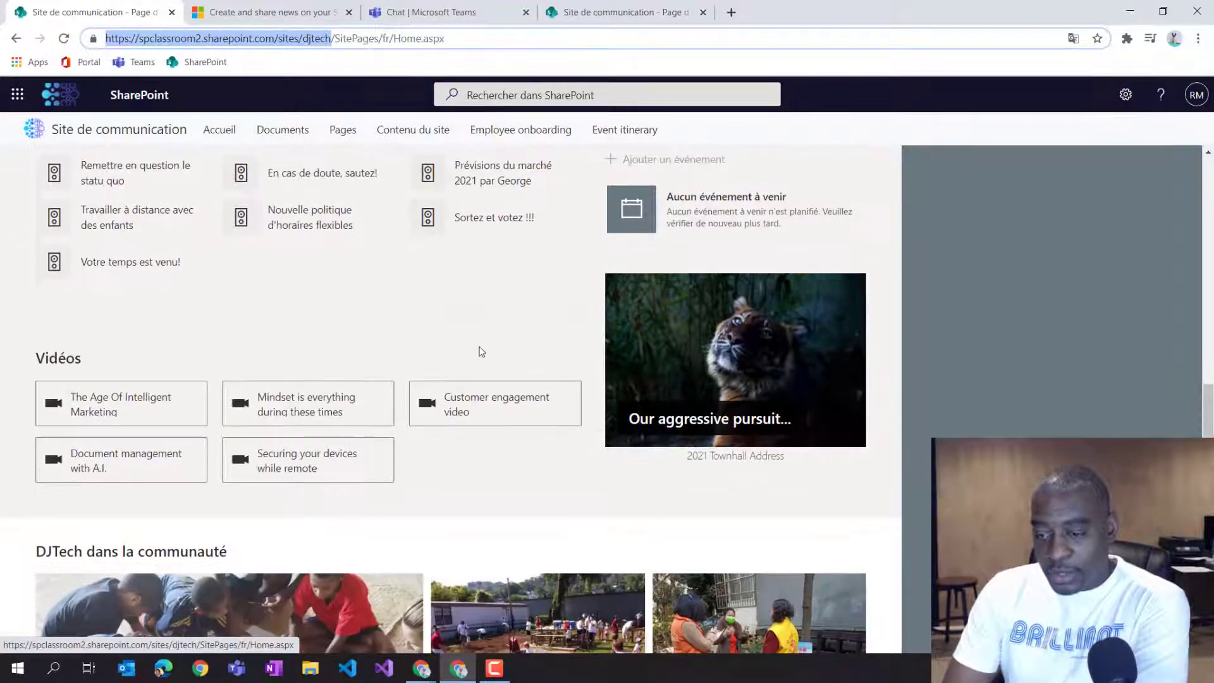
pyautogui.scroll(10, 493, 347)
pyautogui.scroll(5, 515, 349)
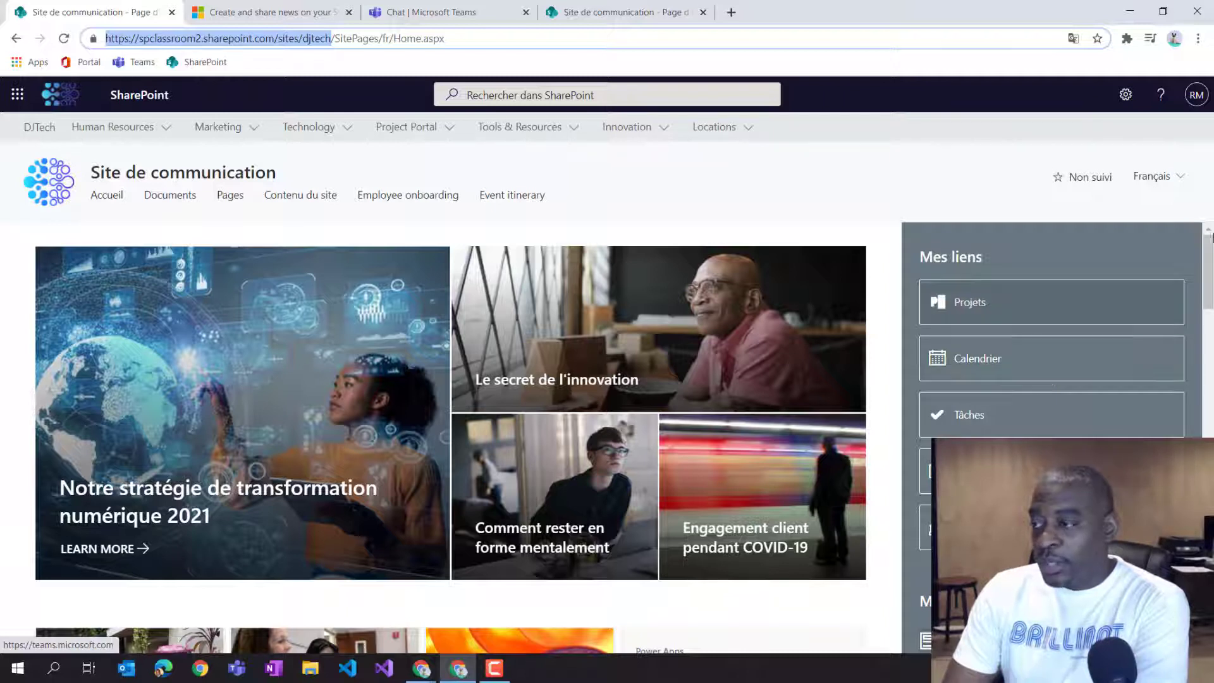
# Switch the hub home page language to English (Anglais) and scroll through it.
pyautogui.click(1163, 179)
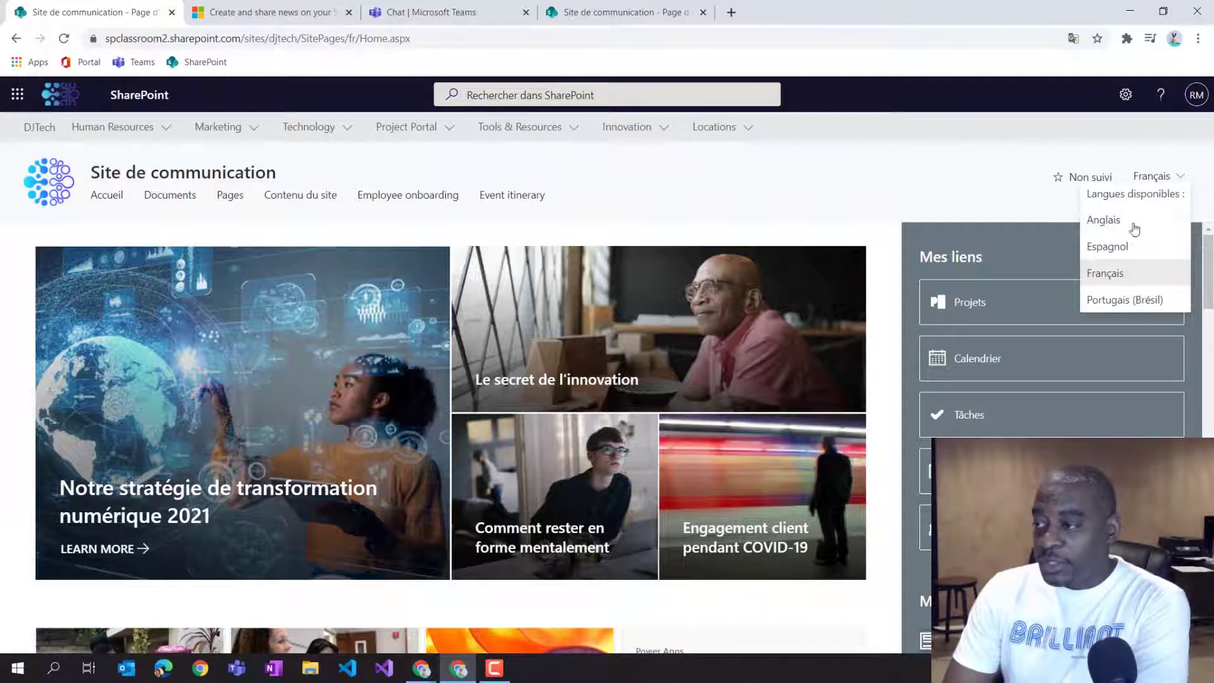
pyautogui.click(1112, 222)
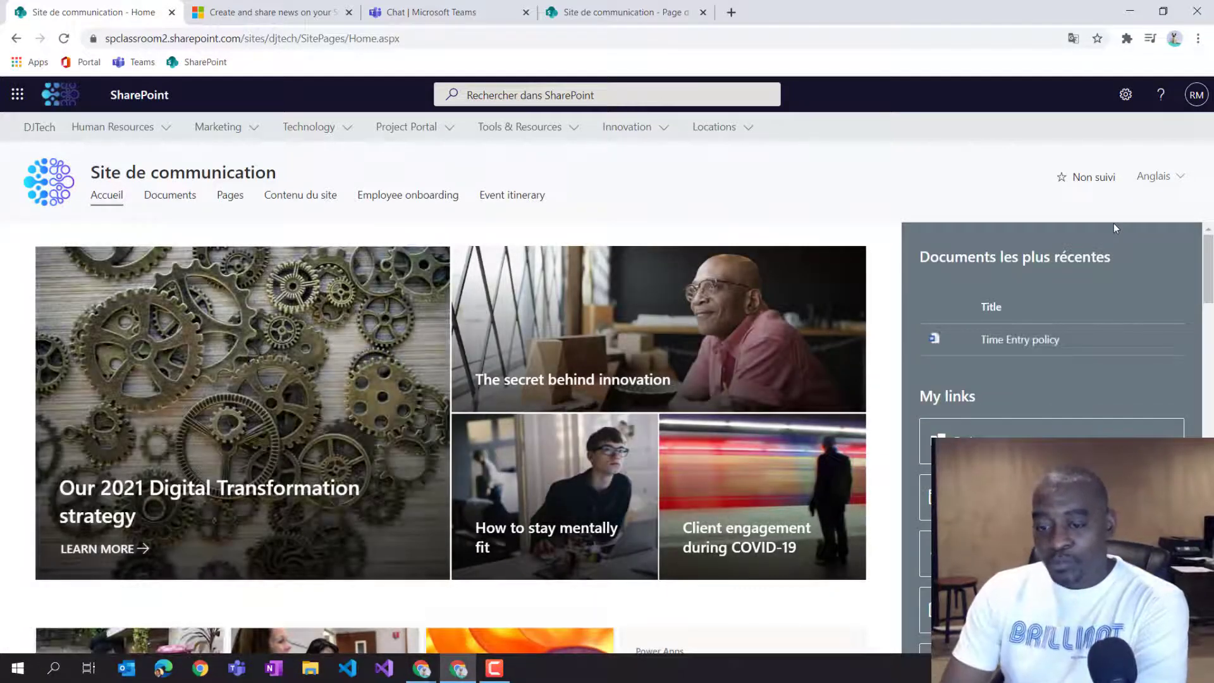
pyautogui.scroll(-5, 1103, 341)
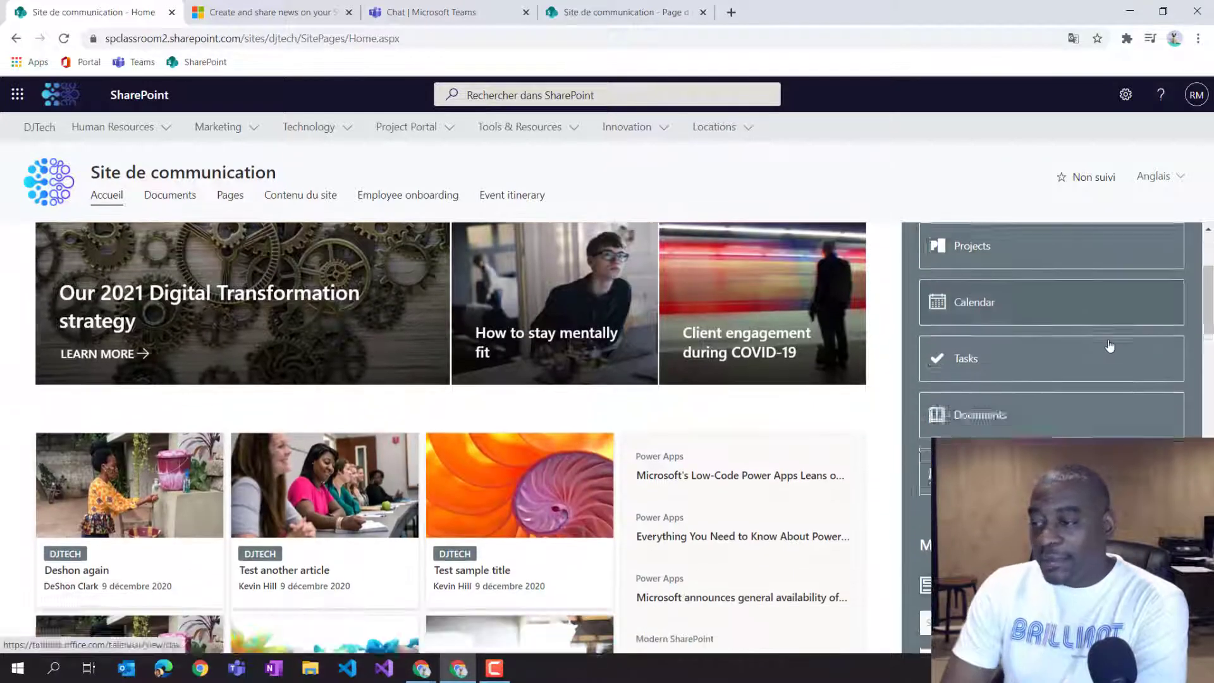
pyautogui.scroll(-3, 1110, 343)
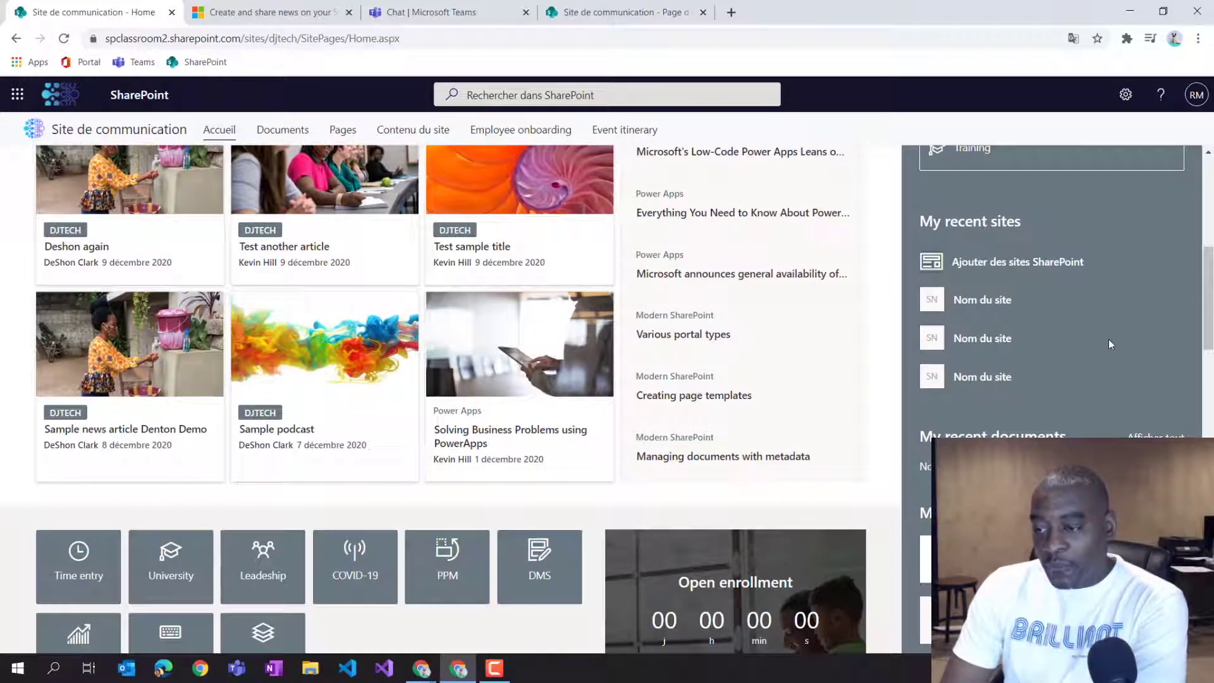
pyautogui.scroll(-2, 1108, 339)
pyautogui.scroll(10, 1113, 338)
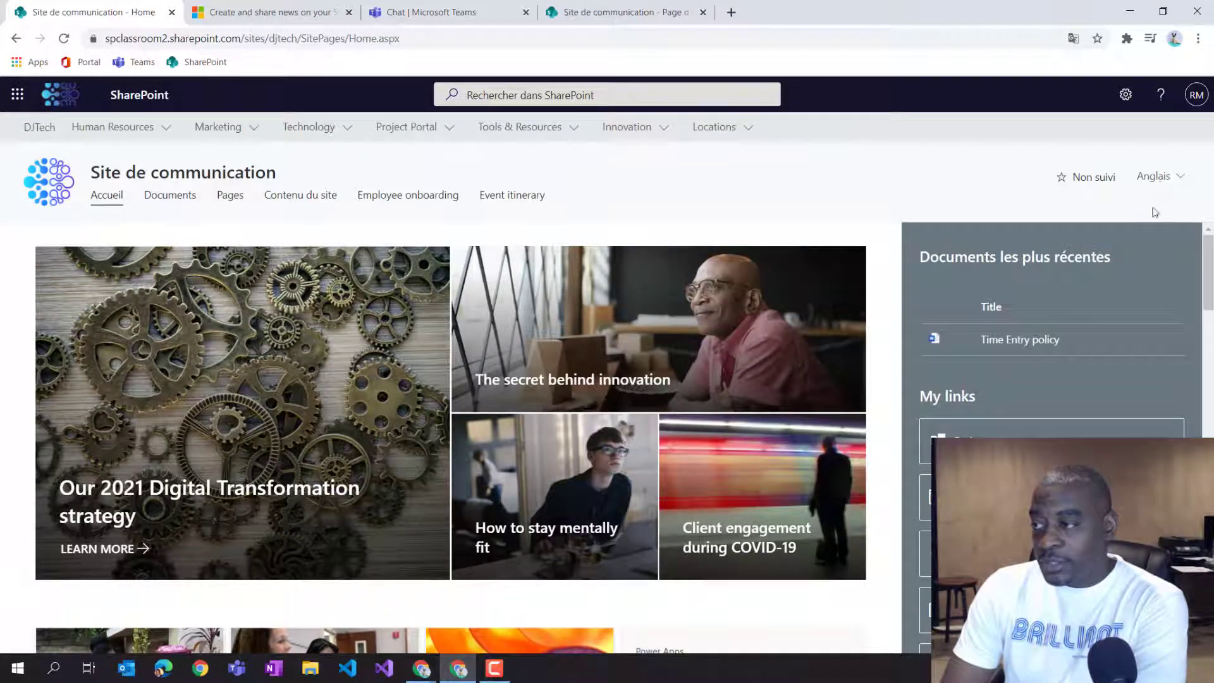
# Switch the hub home page language to Portuguese (Brazil).
pyautogui.click(1157, 180)
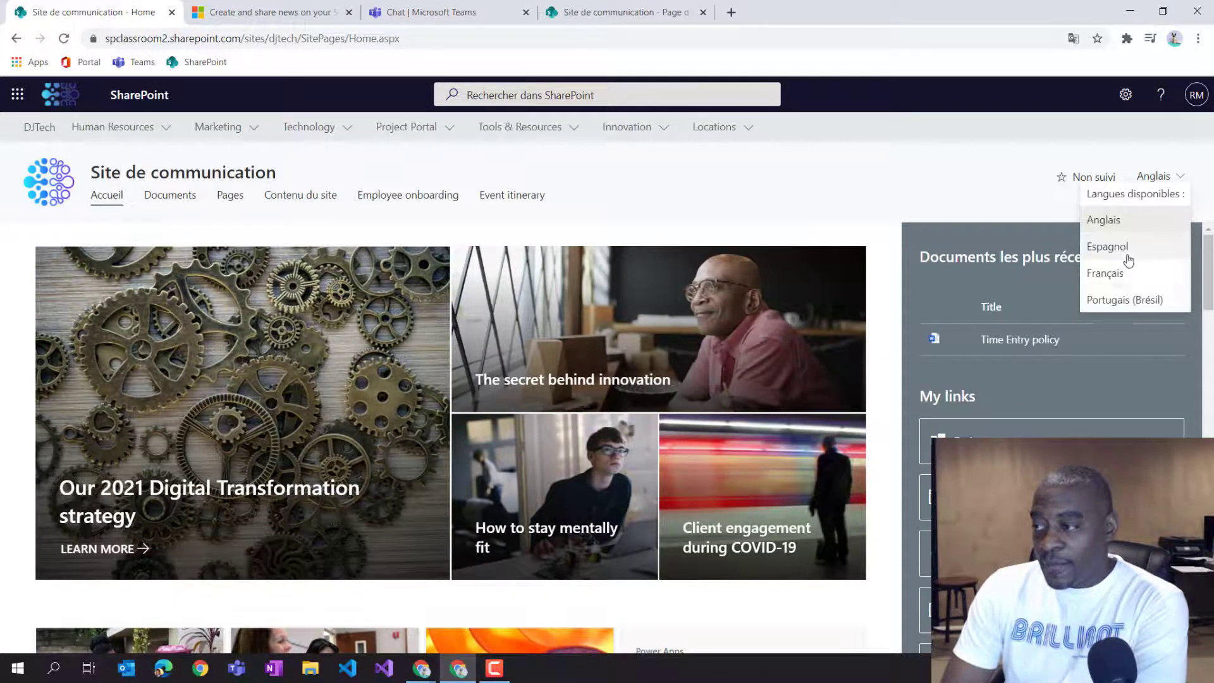
pyautogui.click(1122, 300)
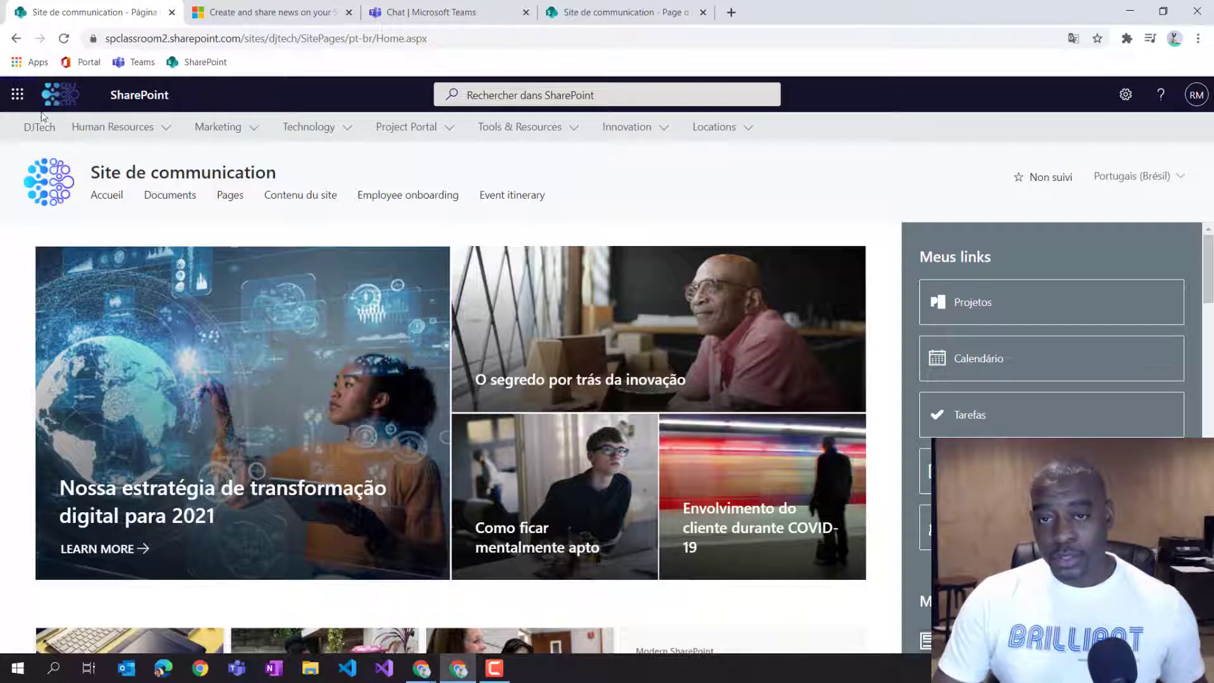
pyautogui.moveTo(263, 128)
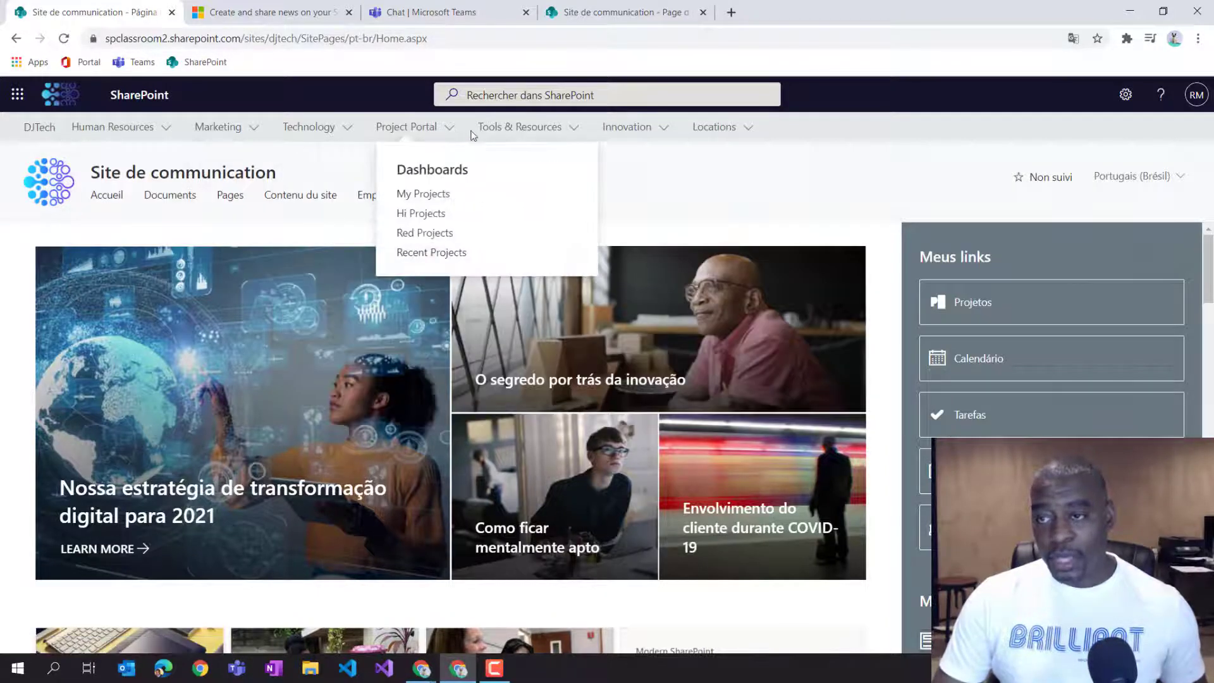
pyautogui.moveTo(624, 133)
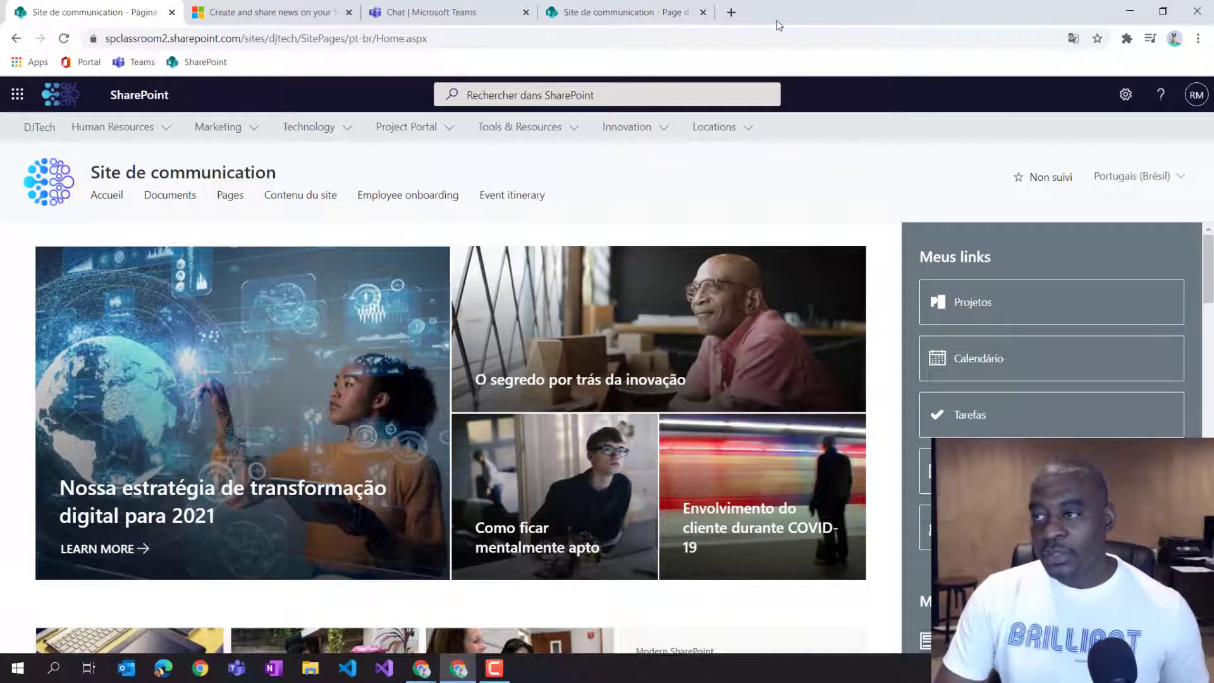
# Back in the admin window, open the site navigation editor and review the Event itinerary link's edit dialog.
pyautogui.moveTo(776, 20); pyautogui.dragTo(797, 220)
pyautogui.click(869, 128)
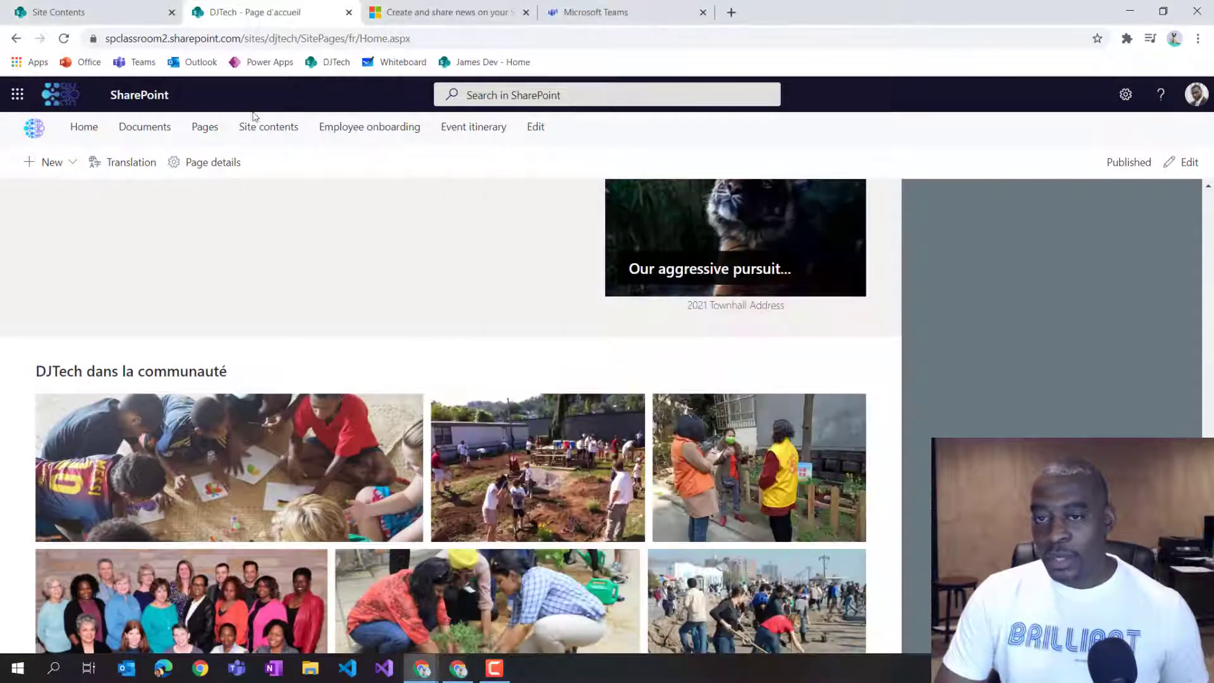
pyautogui.click(38, 134)
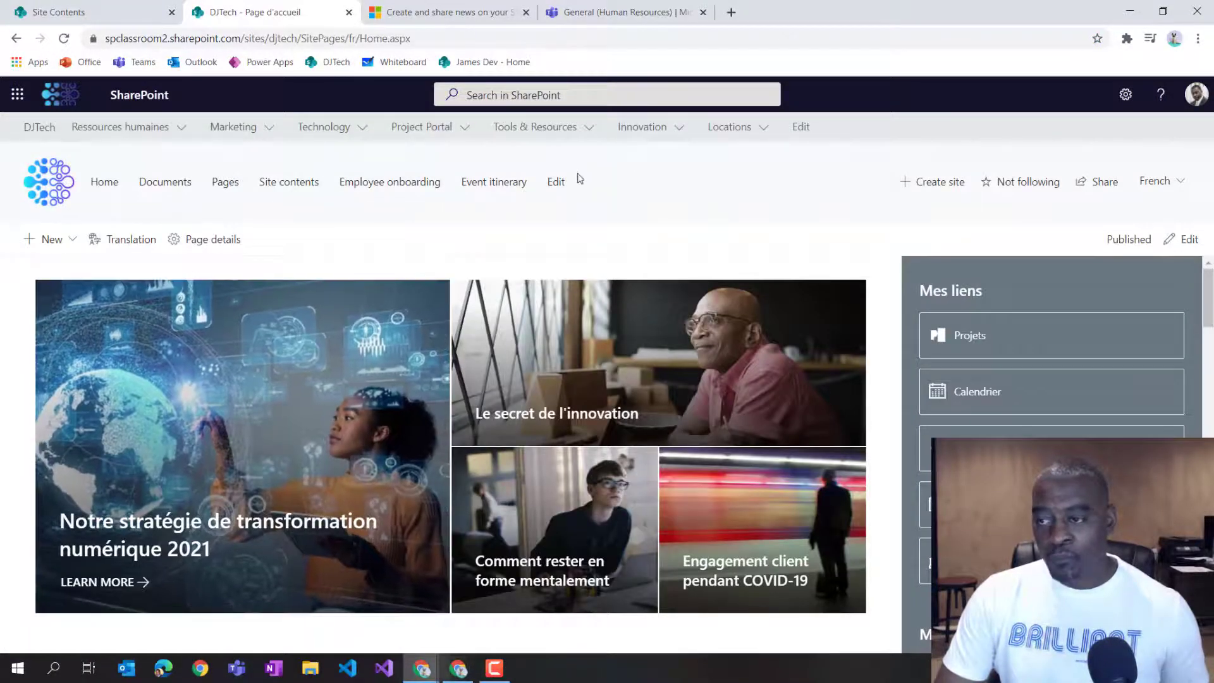
pyautogui.click(558, 182)
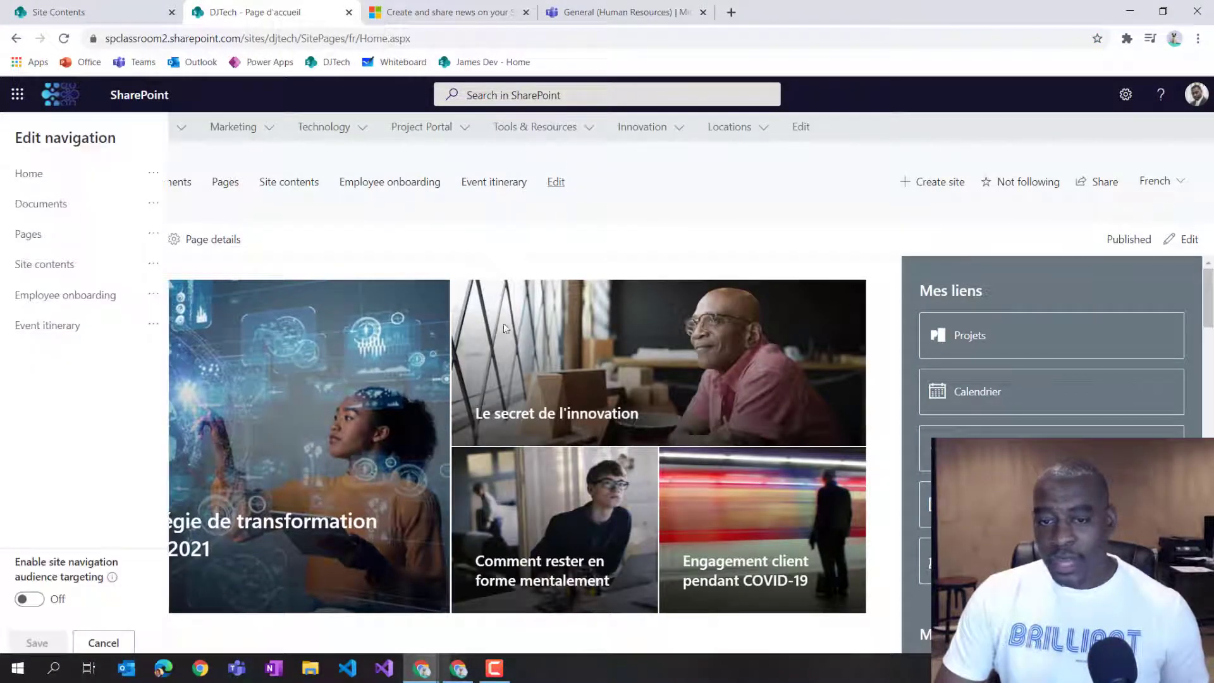
pyautogui.click(153, 324)
pyautogui.click(153, 352)
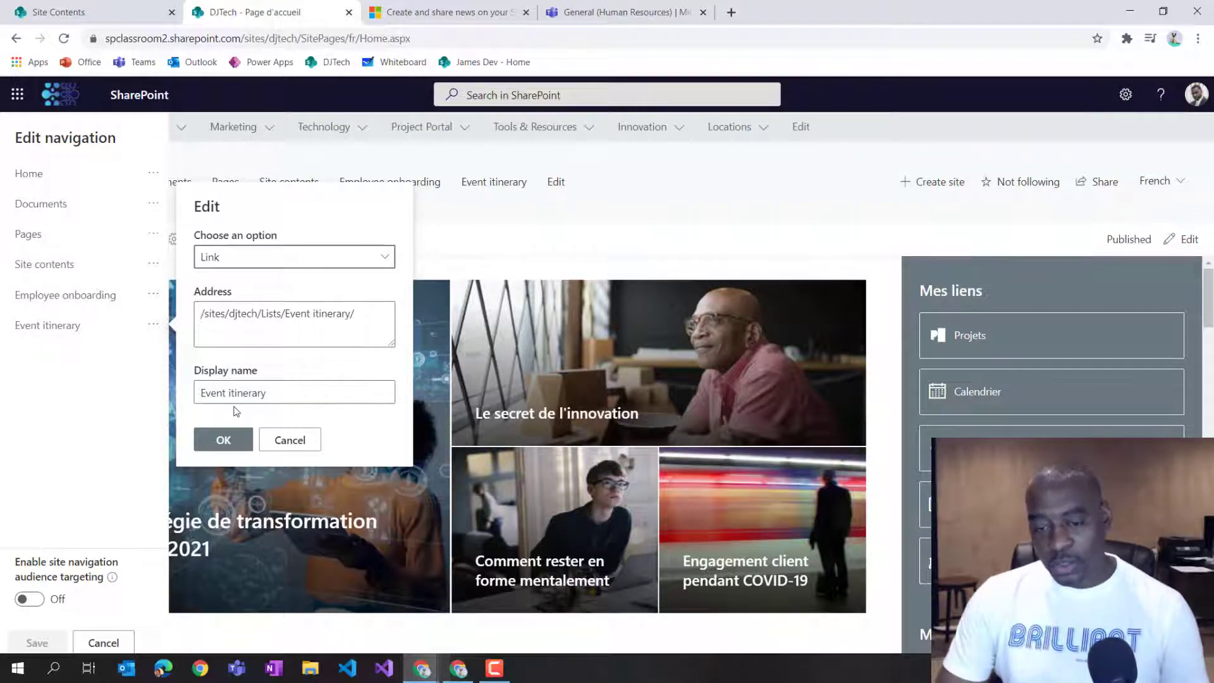
pyautogui.click(292, 440)
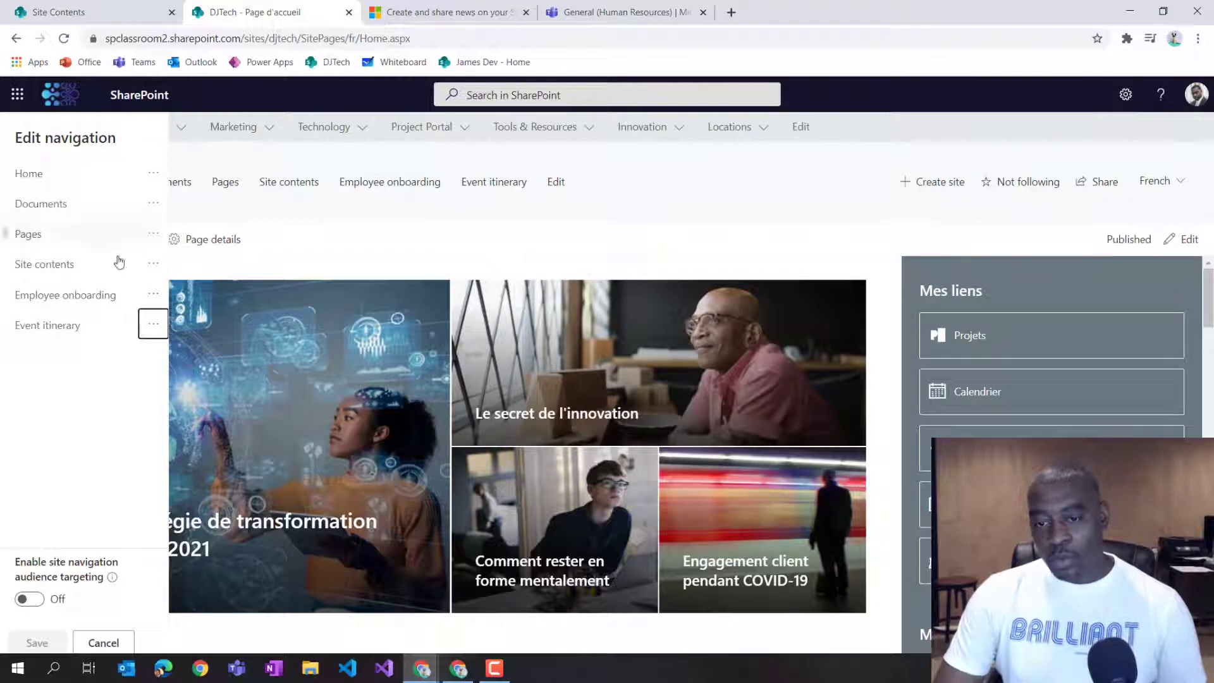
pyautogui.moveTo(105, 341)
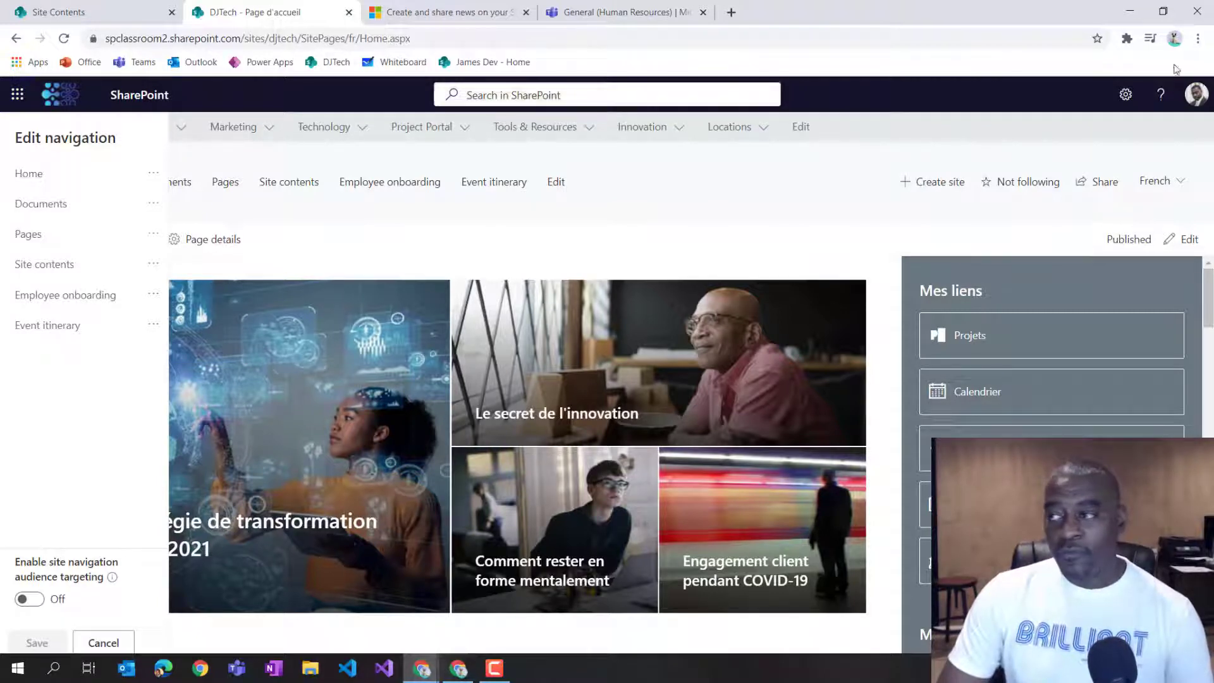
# Switch to the admin browser profile and open the Microsoft 365 admin center.
pyautogui.click(1174, 39)
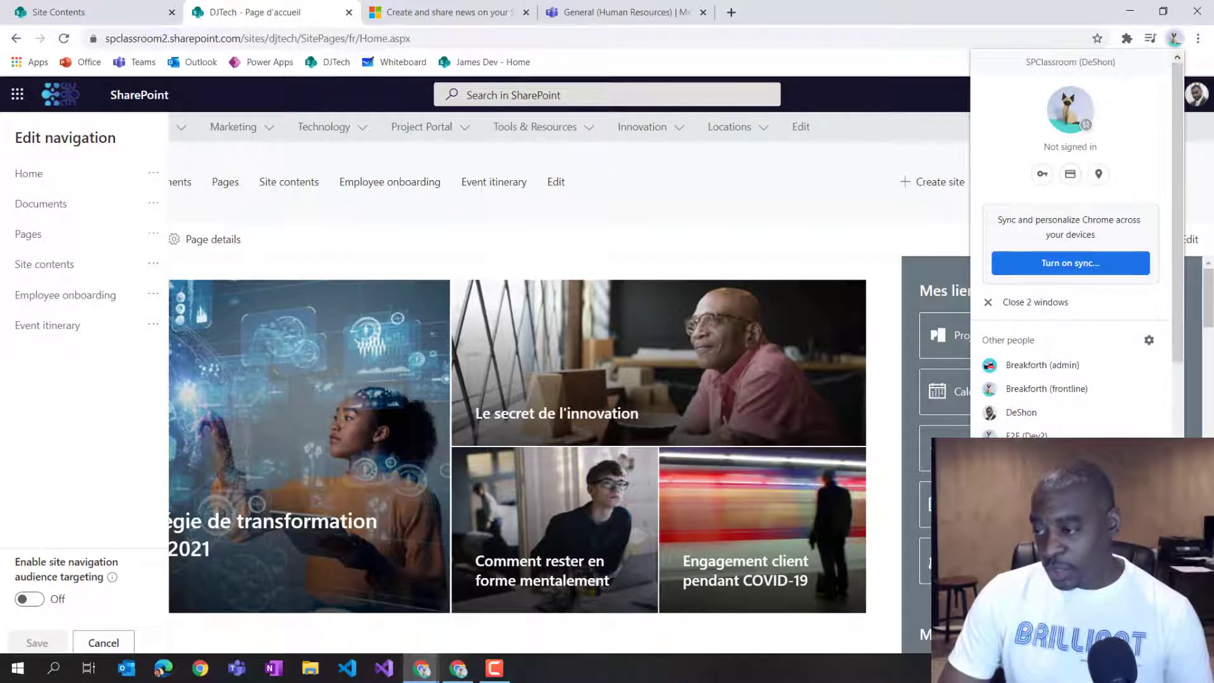
pyautogui.scroll(-12, 1179, 289)
pyautogui.click(1047, 401)
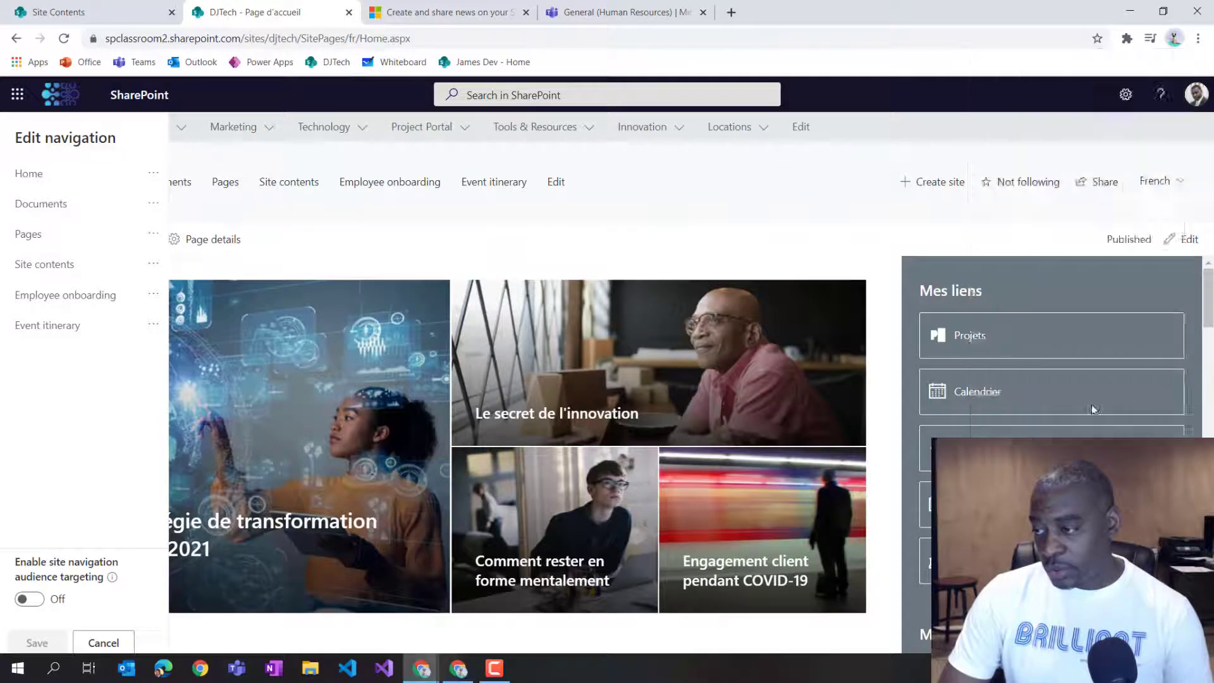
pyautogui.click(90, 62)
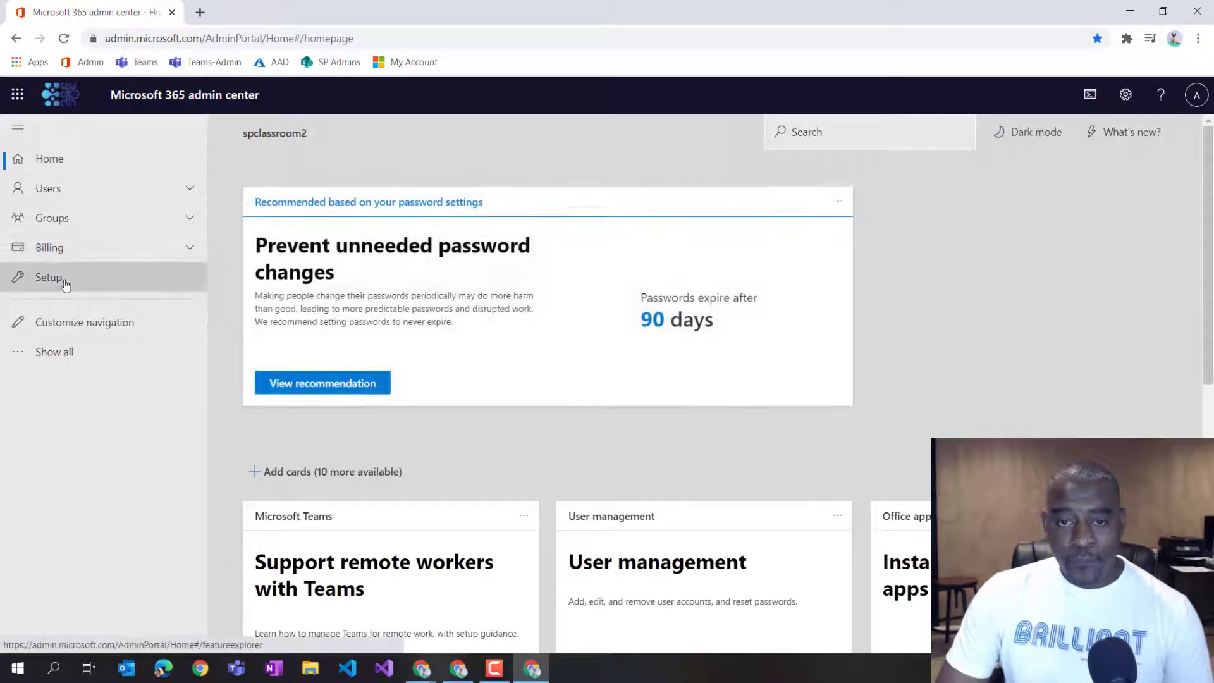
# Open the Release preferences under Org settings' Organization profile.
pyautogui.click(65, 285)
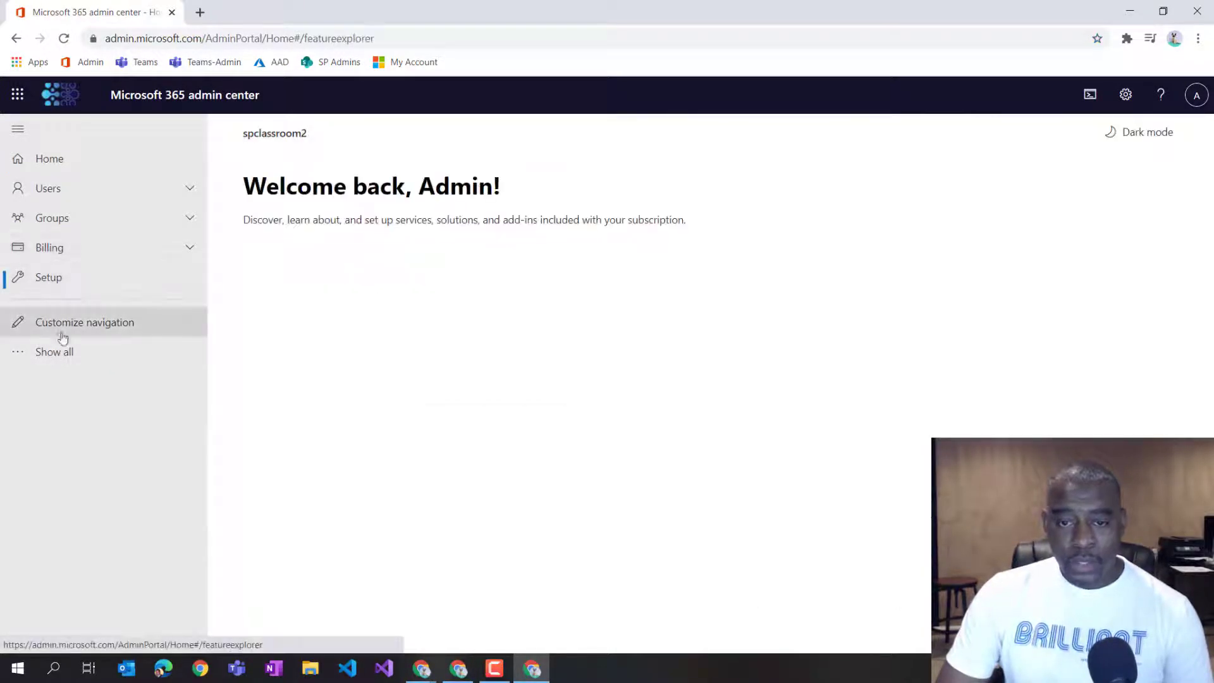
pyautogui.click(54, 351)
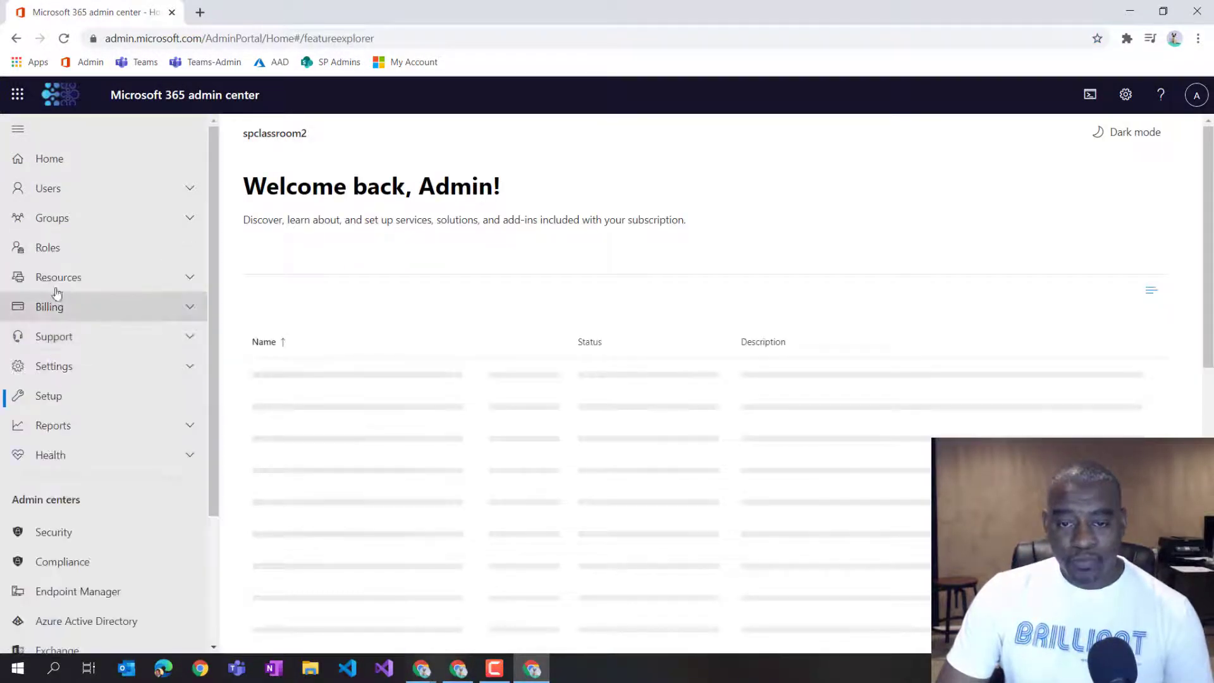
pyautogui.click(55, 365)
pyautogui.click(89, 440)
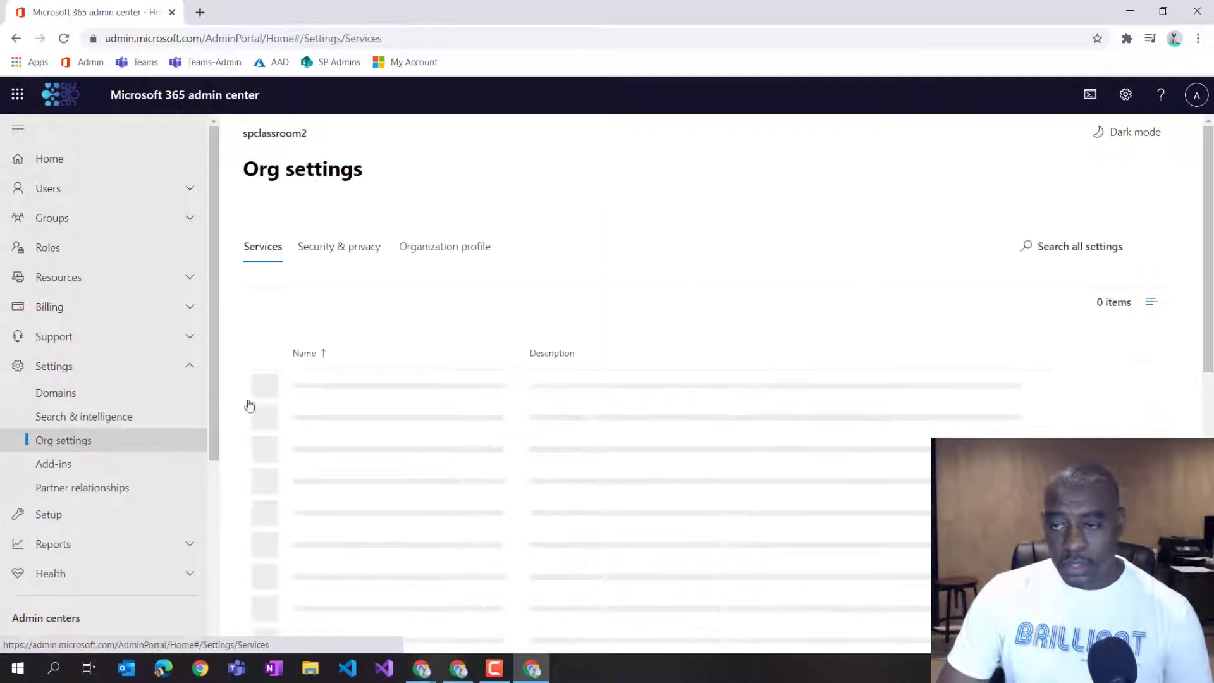
pyautogui.click(451, 253)
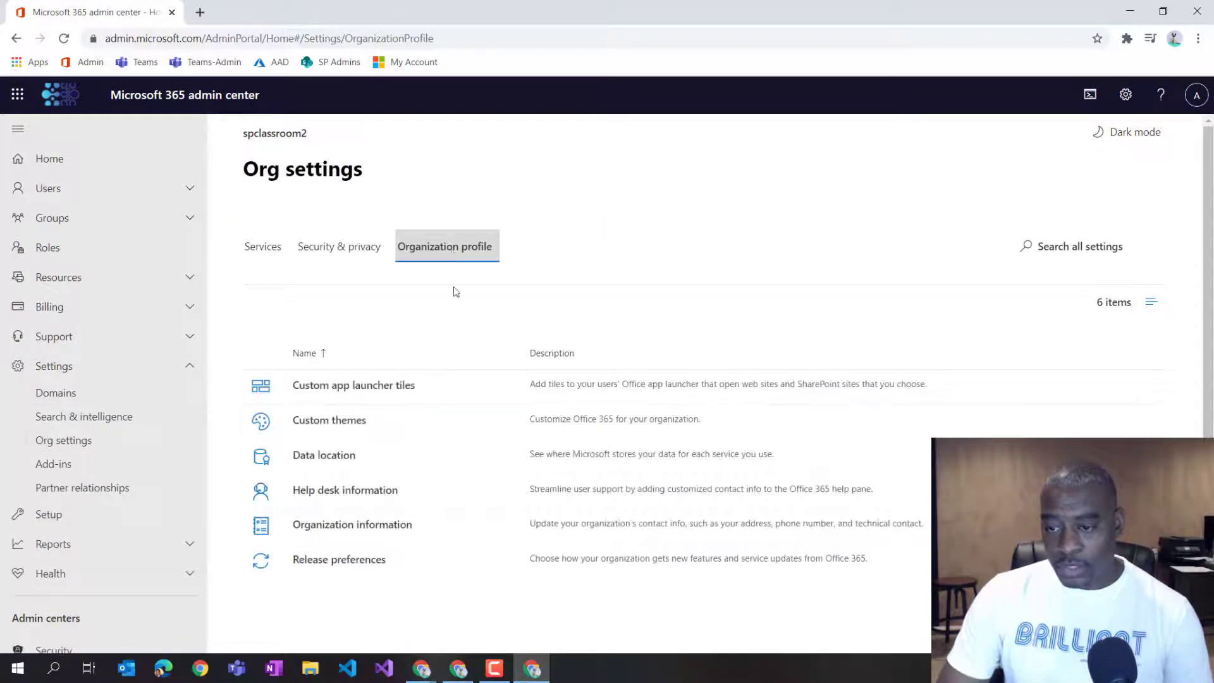
pyautogui.click(351, 565)
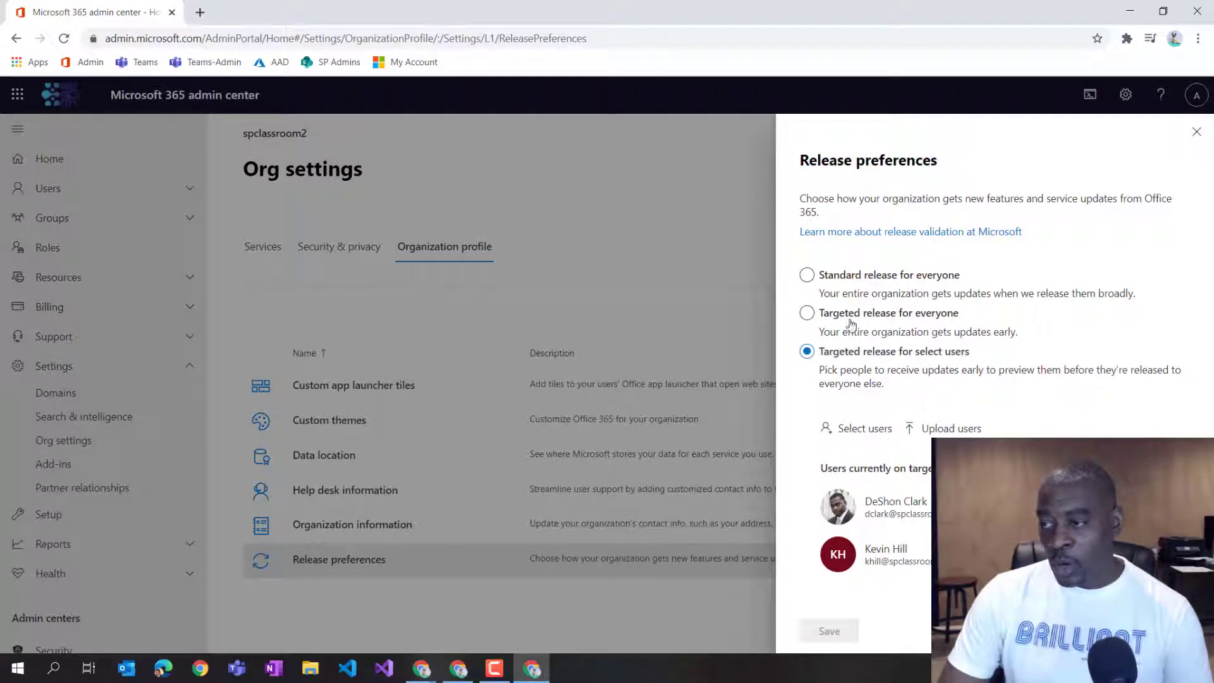
# Set the release preference to Targeted release for everyone, save it, and close the panel.
pyautogui.click(928, 318)
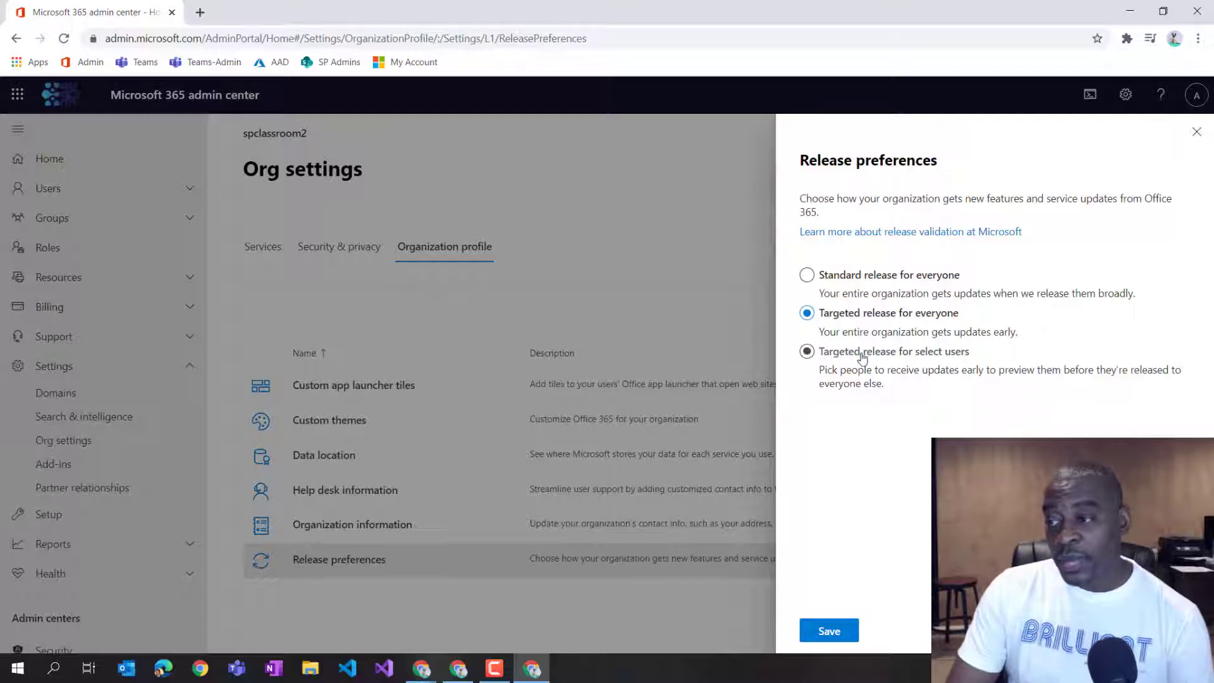
pyautogui.click(873, 358)
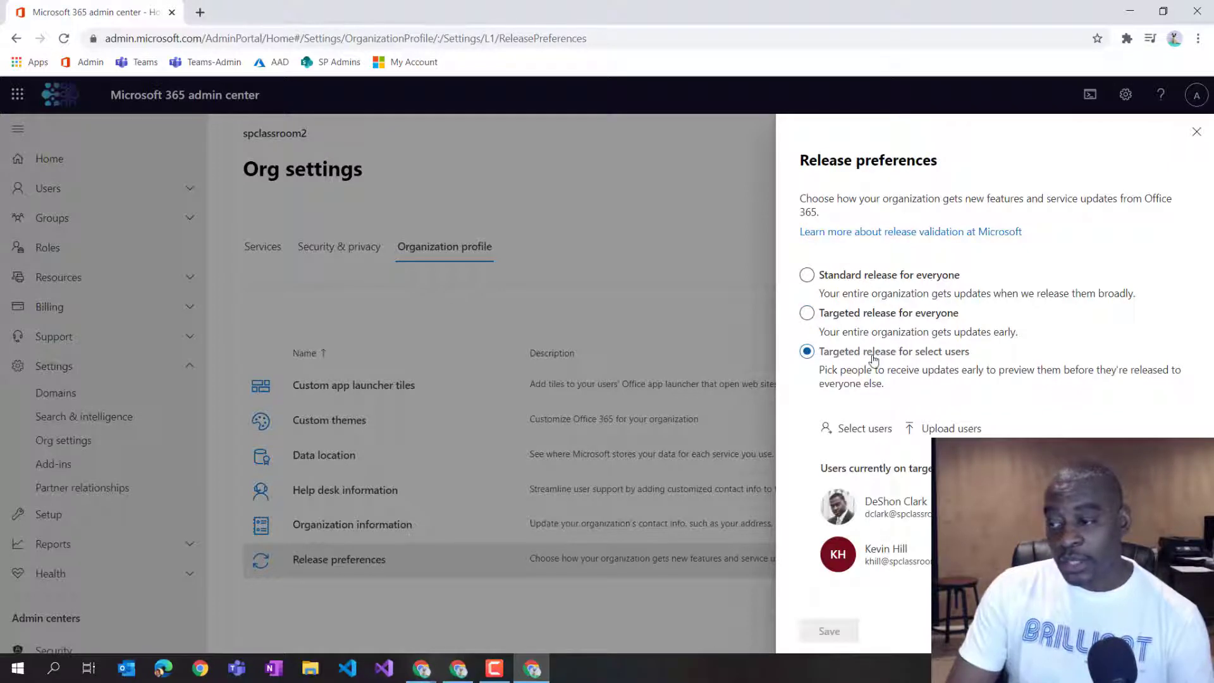
pyautogui.click(877, 278)
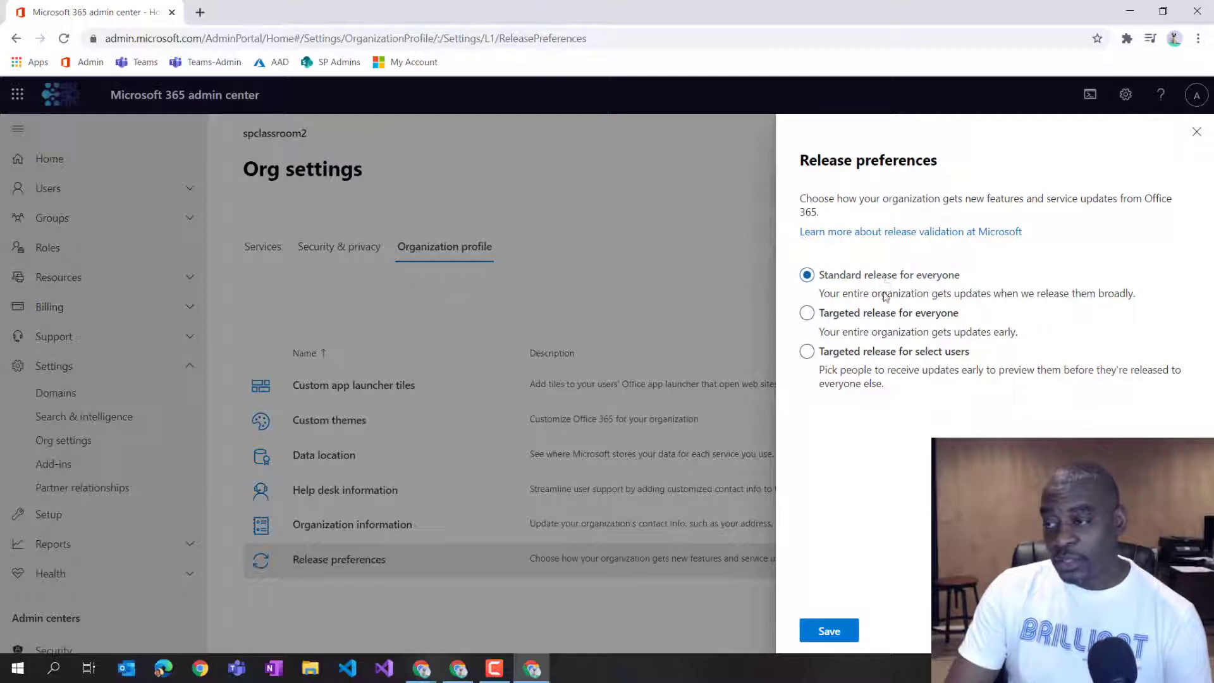
pyautogui.click(875, 352)
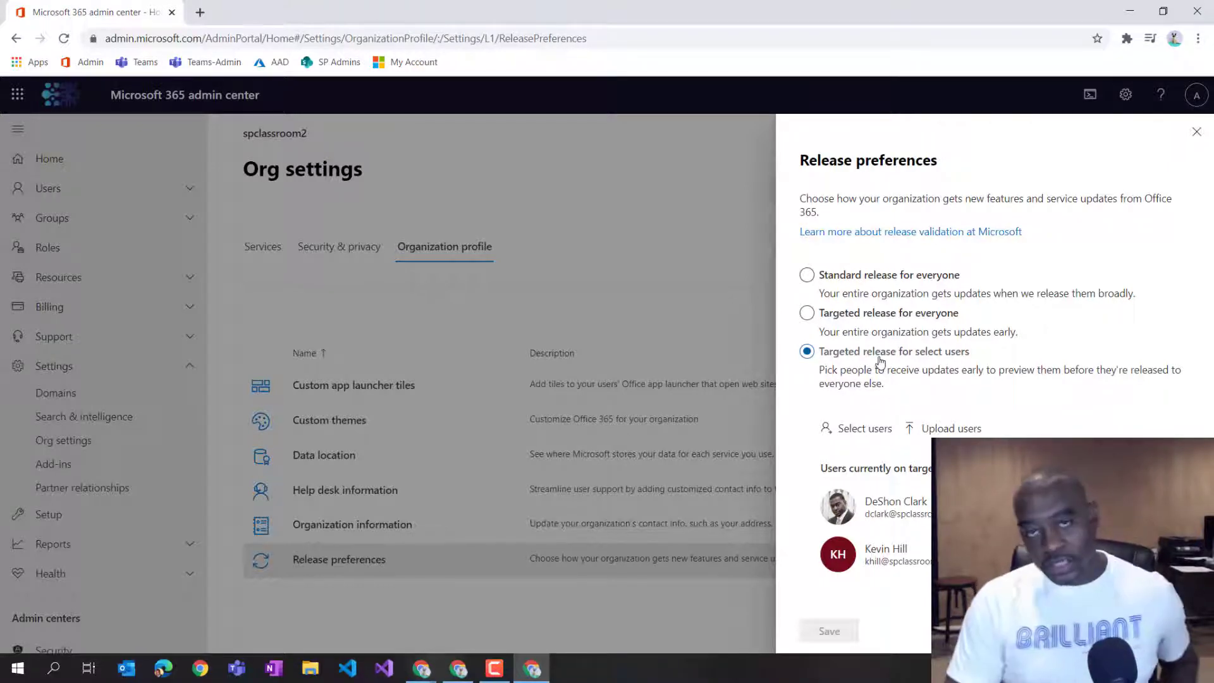
pyautogui.click(871, 315)
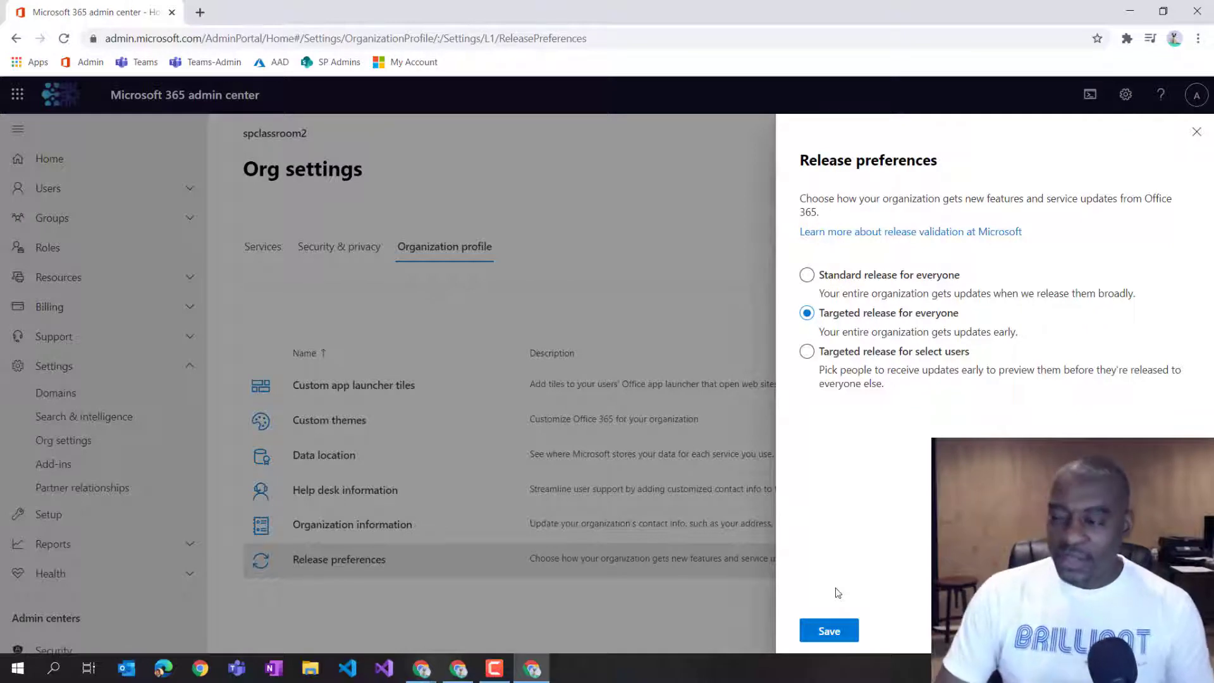
pyautogui.click(828, 629)
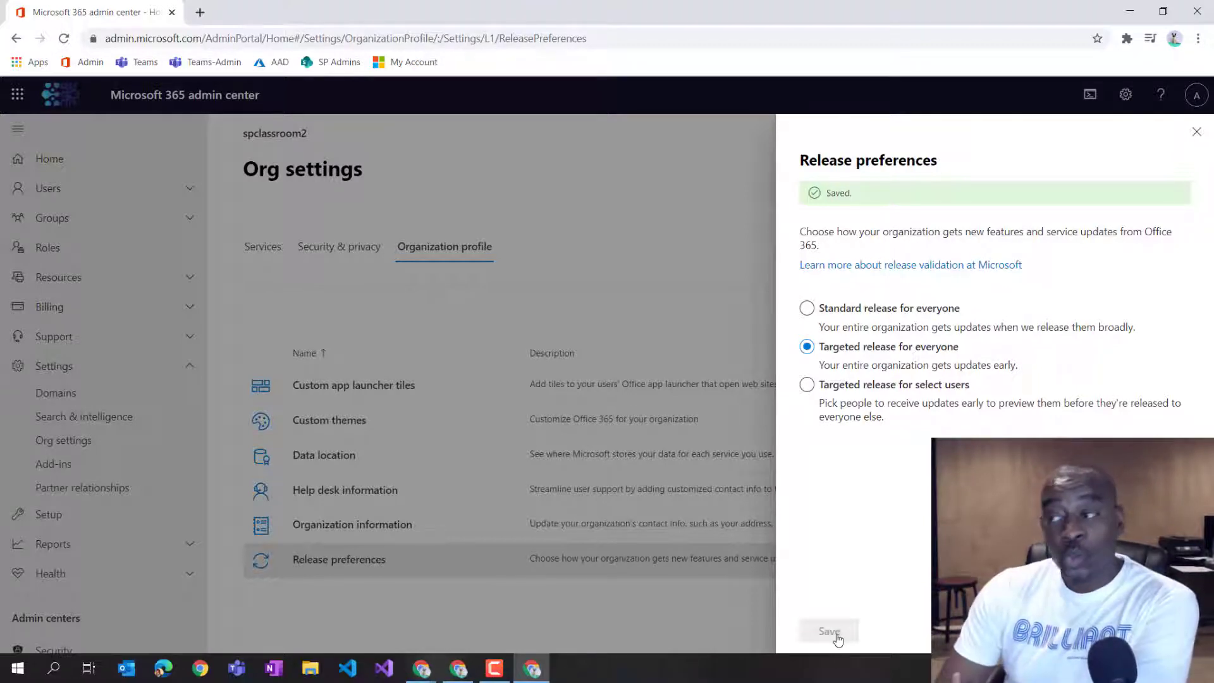
pyautogui.click(1196, 132)
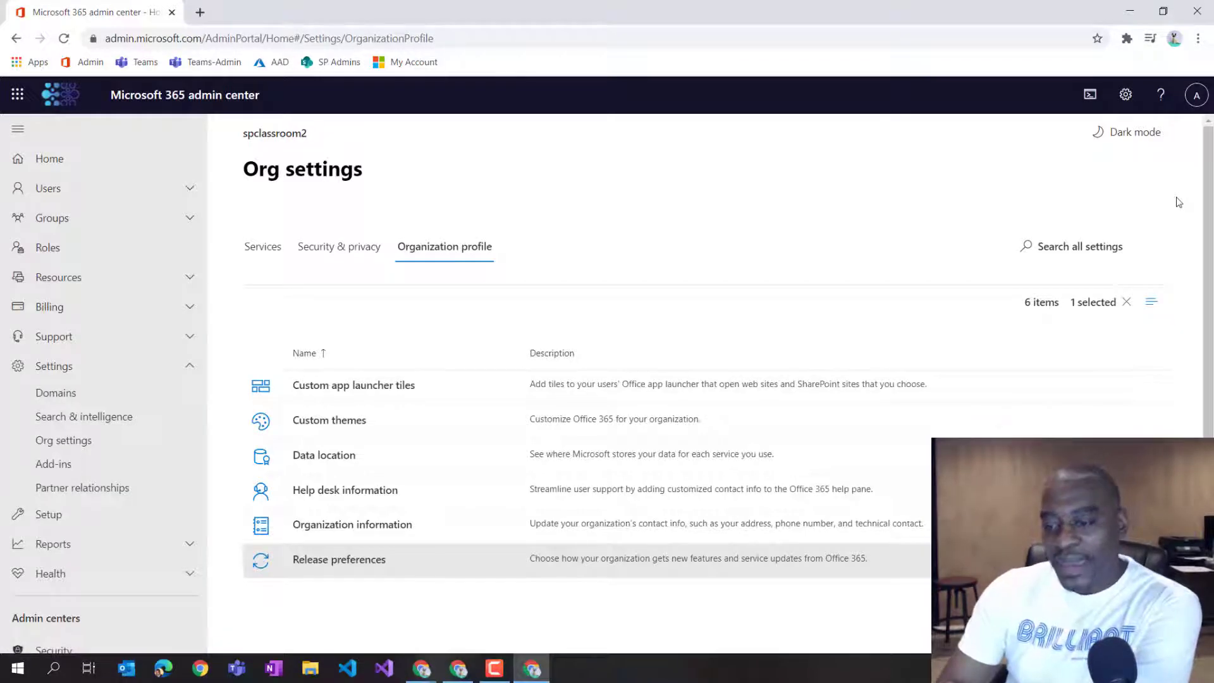